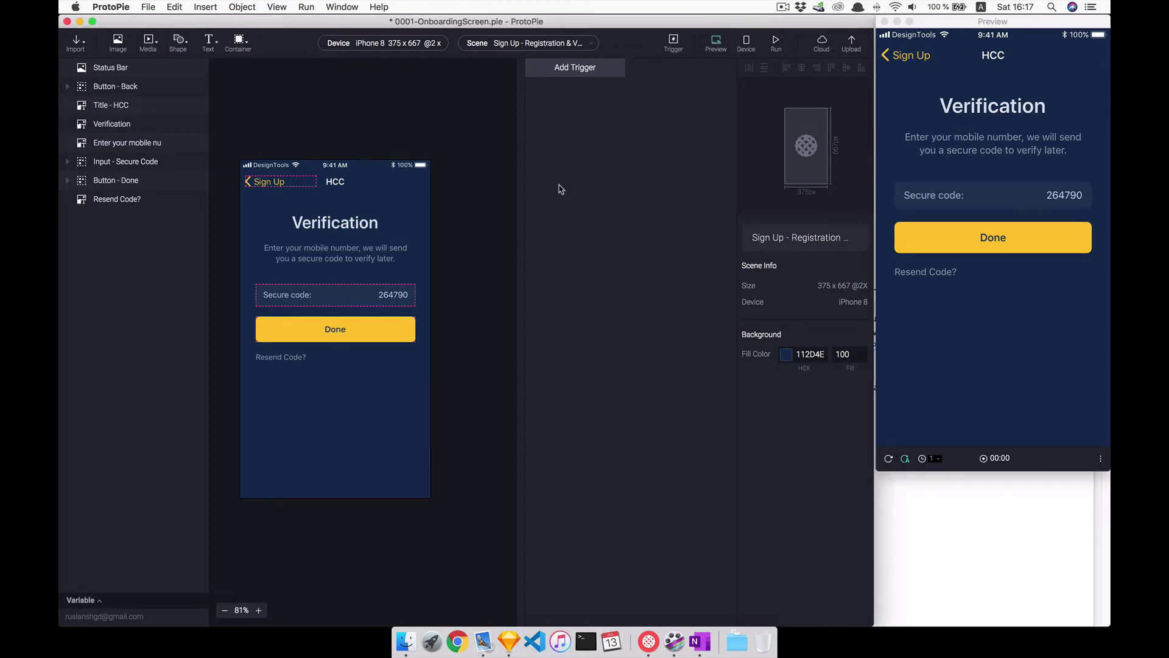
Browse scenes from Sign In - Authorization back to Sign Up - Registration & Verification.
{"action": "left_click", "coordinate": [512, 46]}
{"action": "left_click", "coordinate": [511, 112]}
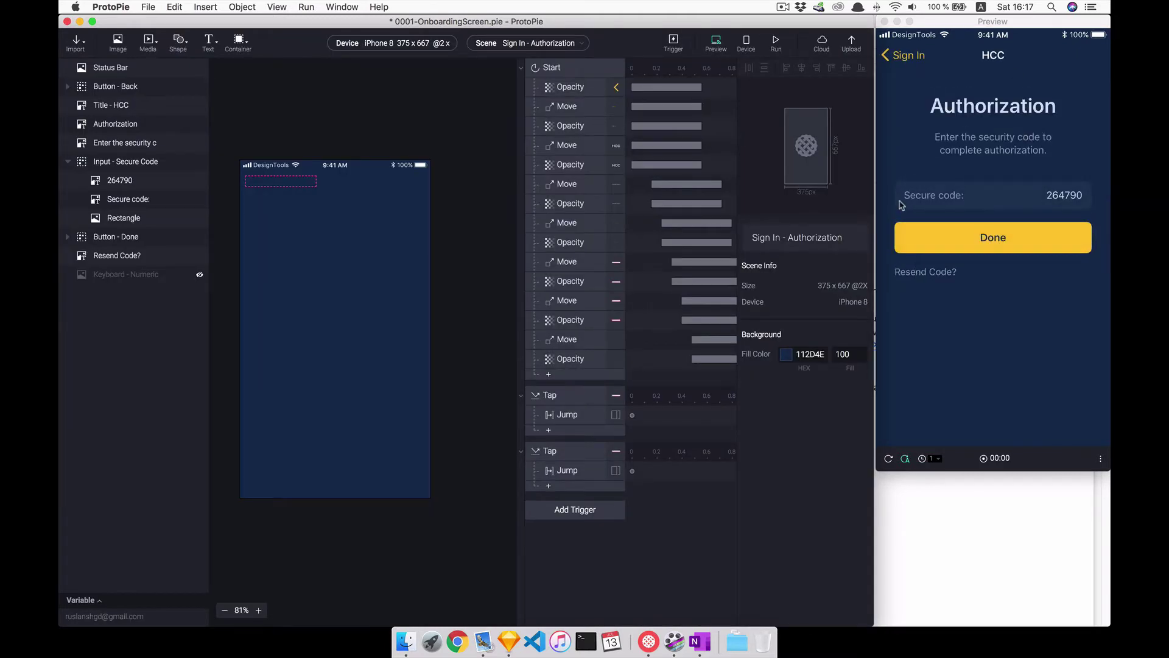
{"action": "left_click", "coordinate": [554, 46]}
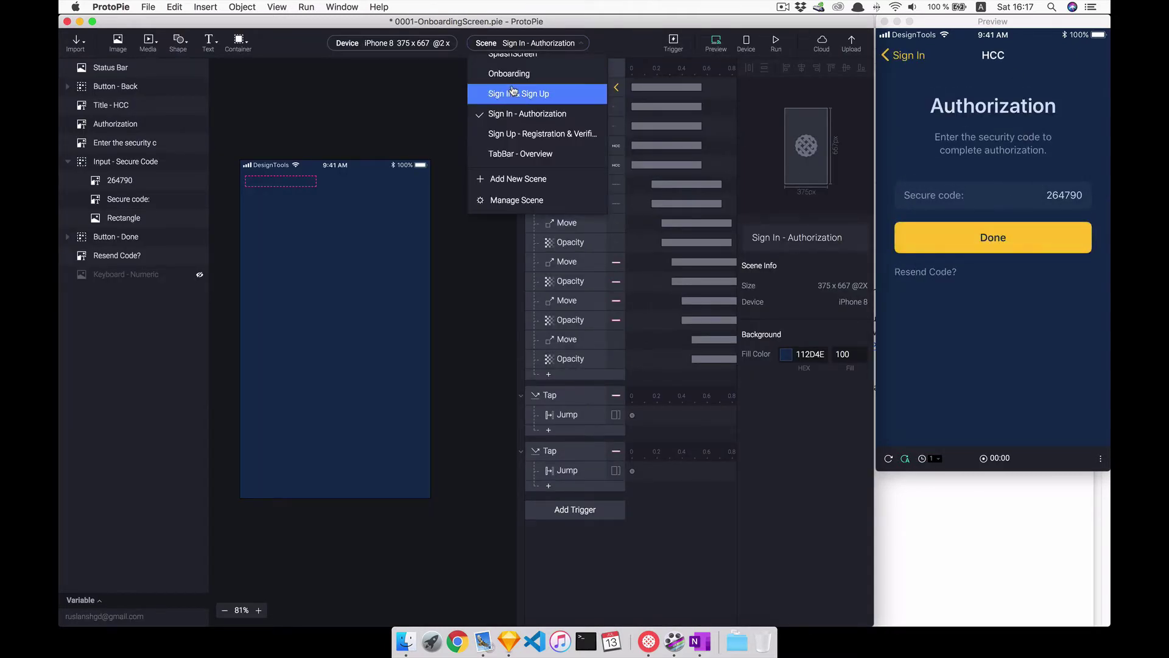
{"action": "left_click", "coordinate": [525, 134]}
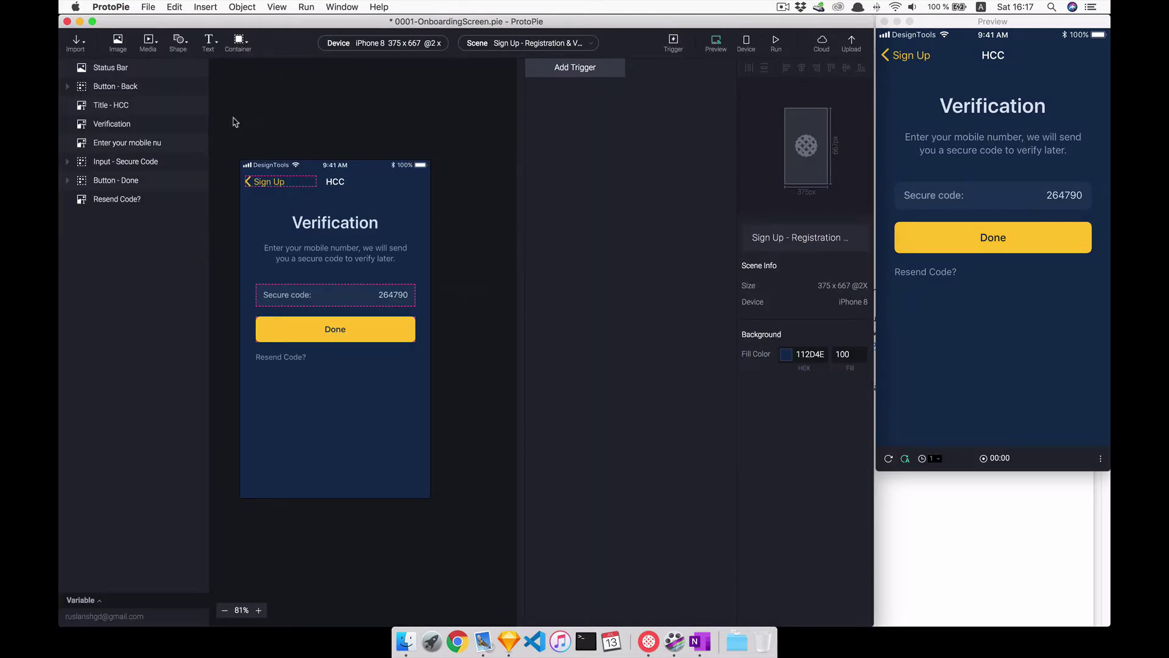
Select and deselect the Verification screen layers, then switch to Sign In & Sign Up.
{"action": "left_click_drag", "start_coordinate": [233, 118], "coordinate": [461, 424]}
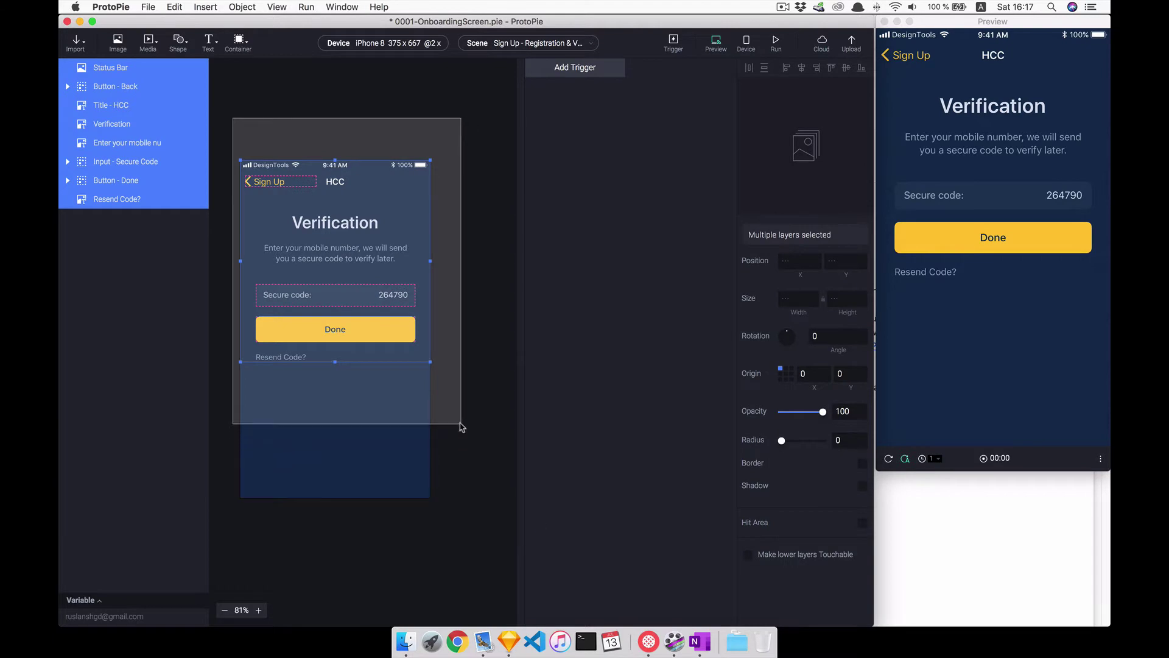
{"action": "left_click", "coordinate": [448, 93]}
{"action": "left_click", "coordinate": [515, 44]}
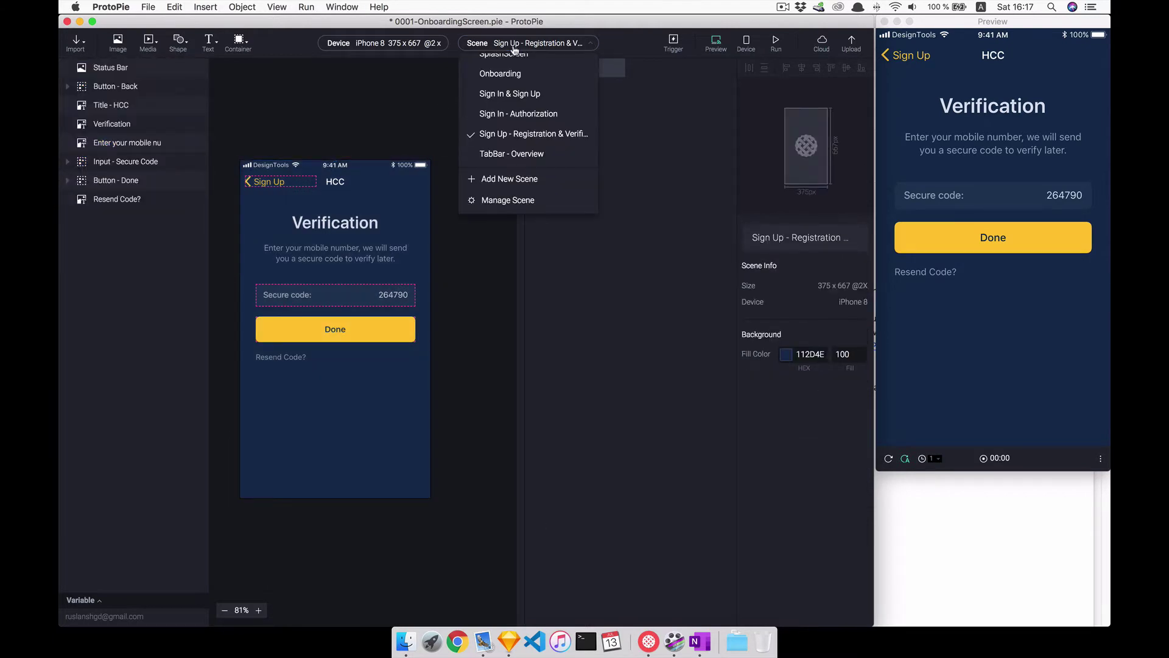
{"action": "left_click", "coordinate": [510, 95]}
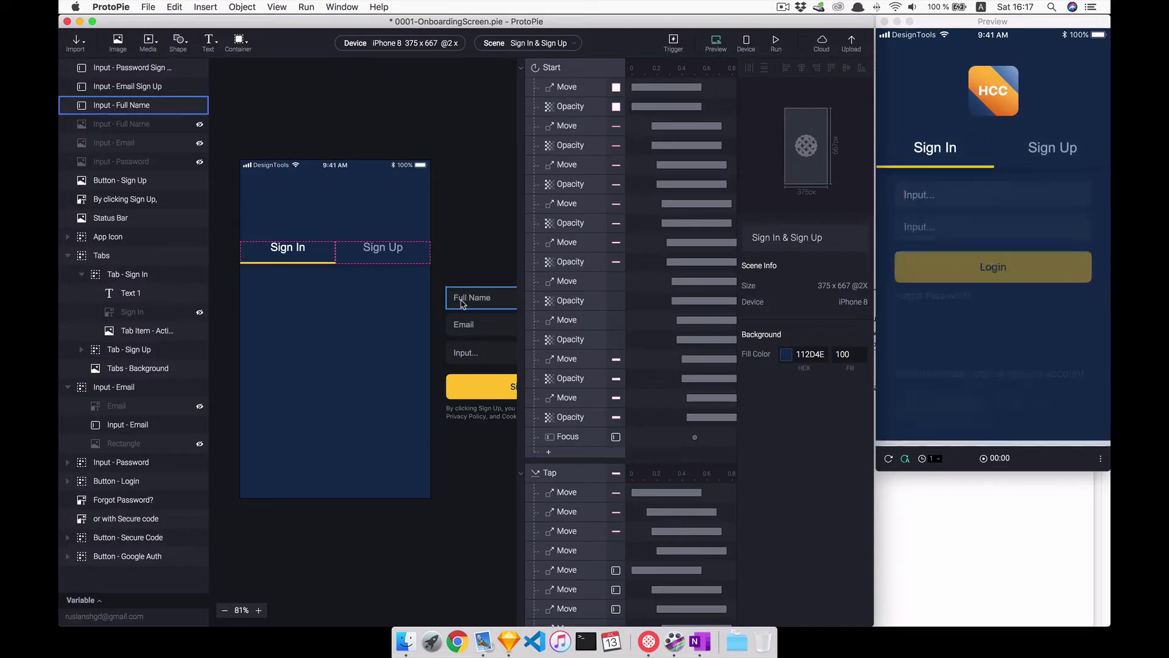
Paste the Input - Full Name layer into Authorization's Input - Secure Code group.
{"action": "left_click", "coordinate": [463, 304]}
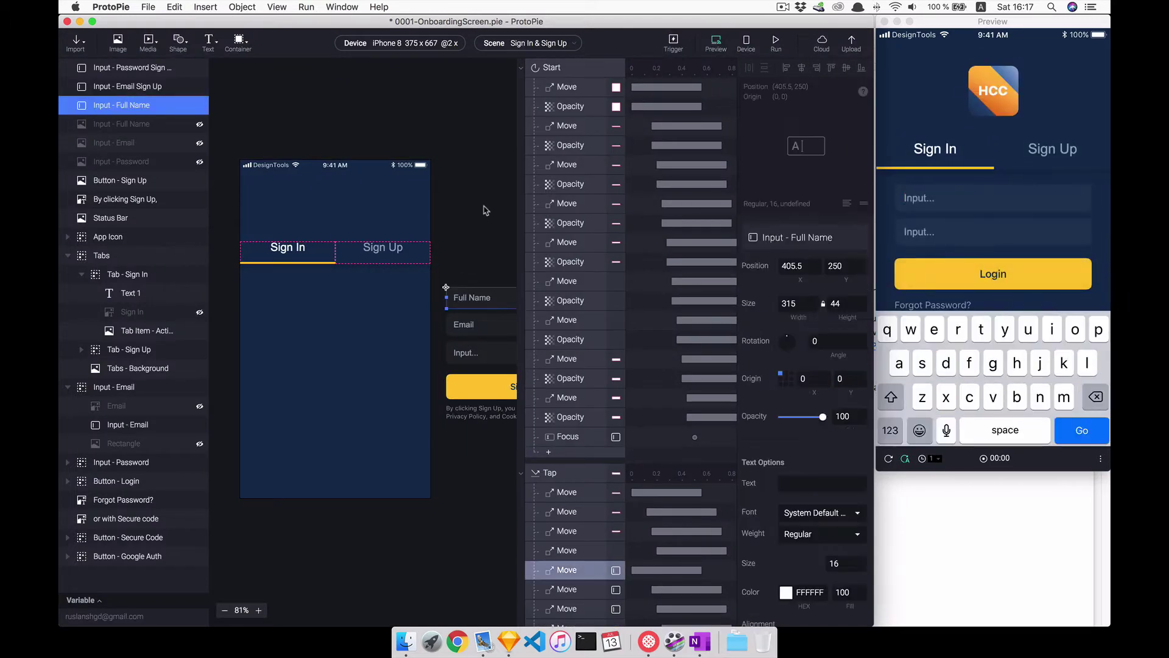
{"action": "left_click", "coordinate": [485, 42]}
{"action": "left_click", "coordinate": [512, 115]}
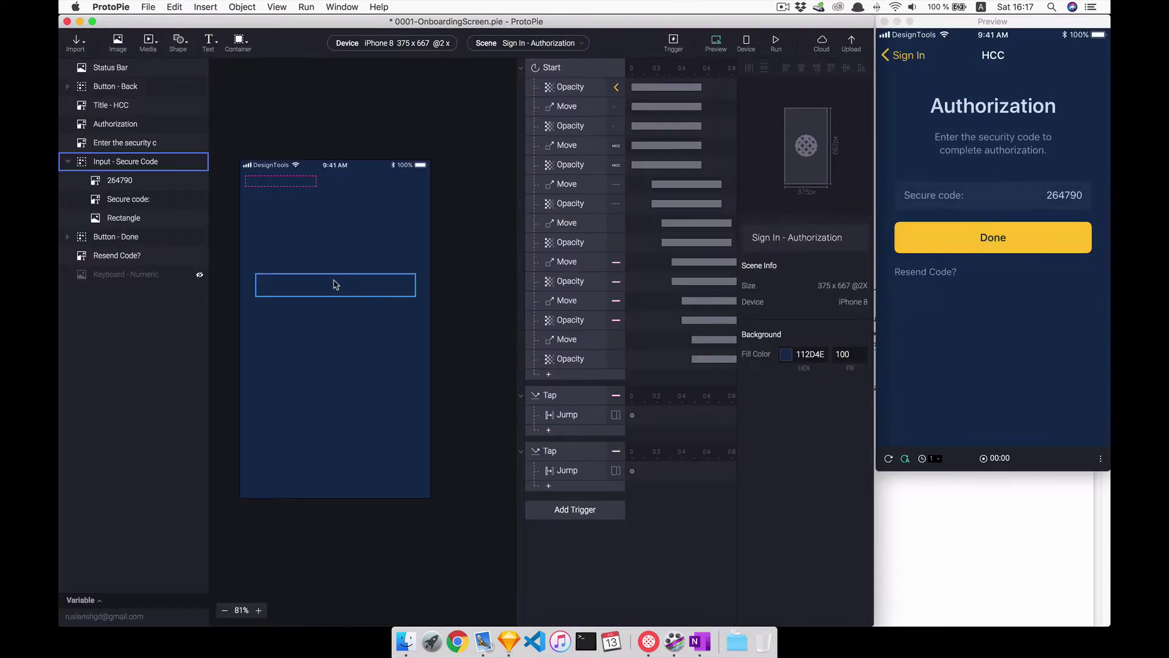
{"action": "left_click", "coordinate": [283, 285]}
{"action": "mouse_move", "coordinate": [137, 162]}
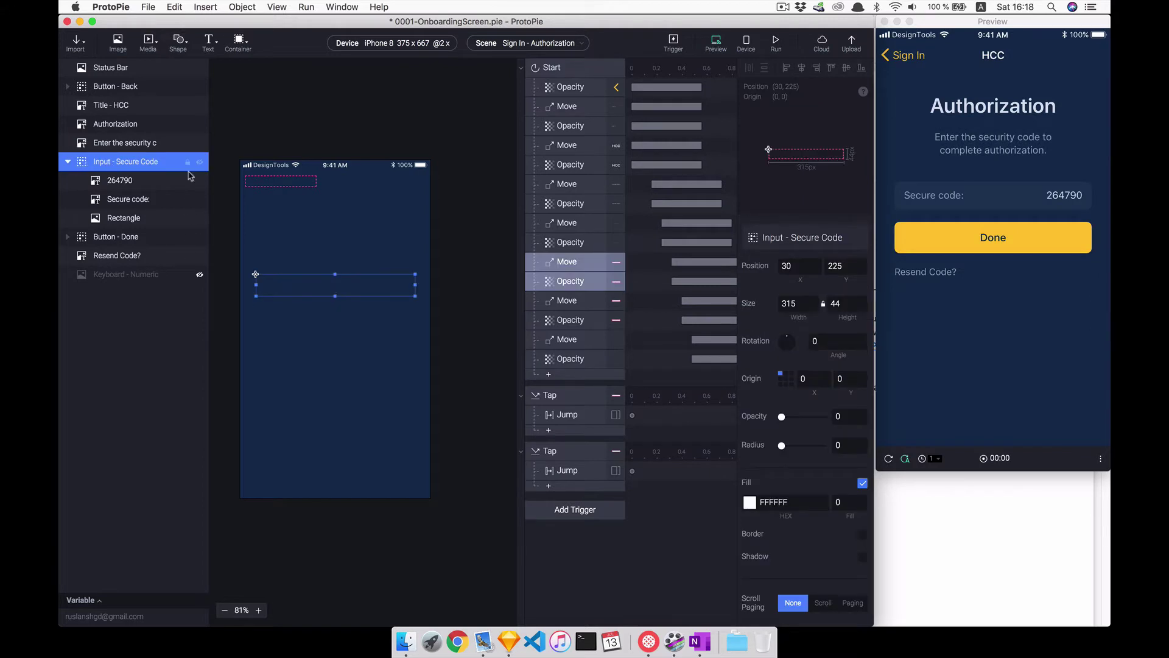
{"action": "left_click", "coordinate": [384, 283]}
{"action": "key", "text": "super+v"}
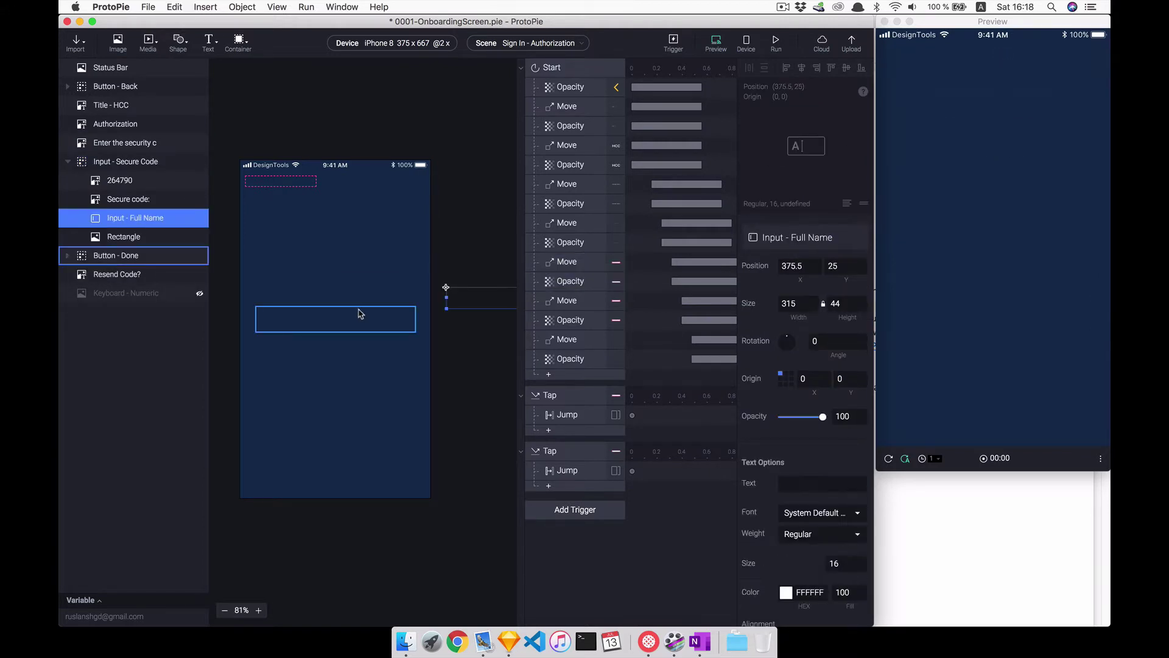
Set the pasted input's position to 0, 0.
{"action": "left_click", "coordinate": [795, 266]}
{"action": "type", "text": "30"}
{"action": "key", "text": "Tab"}
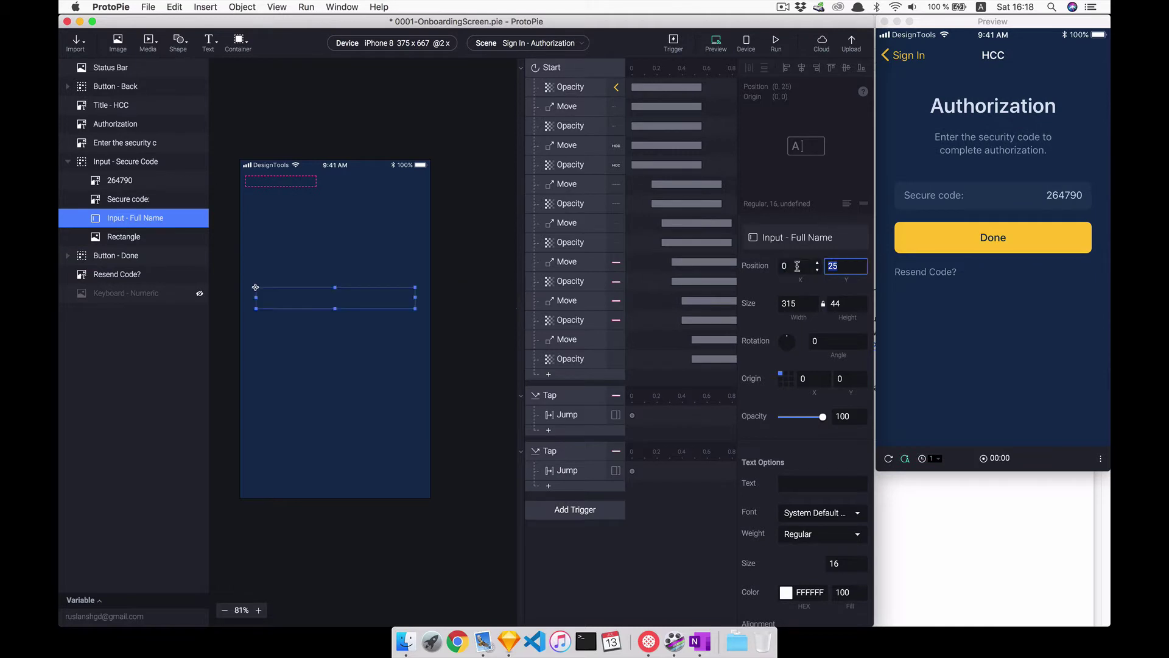
{"action": "type", "text": "0"}
{"action": "key", "text": "Return"}
Right-align the input, clear its placeholder, and hide the Rectangle background layer.
{"action": "scroll", "coordinate": [822, 401], "scroll_direction": "down", "scroll_amount": 5}
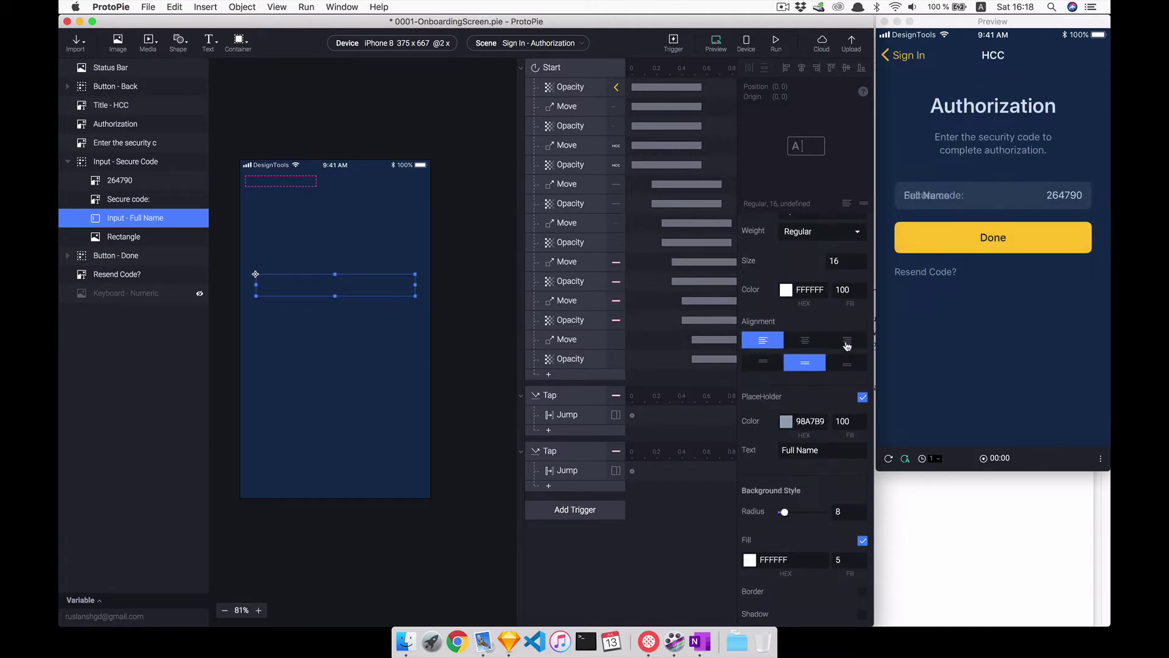
{"action": "left_click", "coordinate": [847, 341]}
{"action": "scroll", "coordinate": [841, 341], "scroll_direction": "down", "scroll_amount": 3}
{"action": "left_click", "coordinate": [832, 353]}
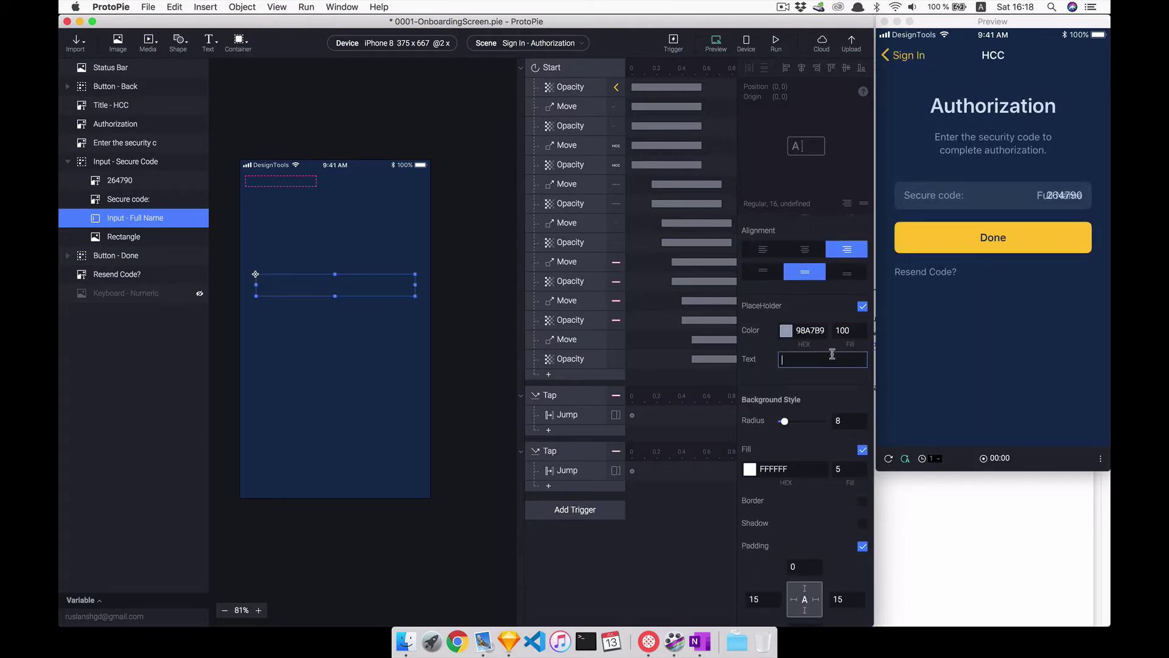
{"action": "key", "text": "Return"}
{"action": "scroll", "coordinate": [792, 363], "scroll_direction": "down", "scroll_amount": 5}
{"action": "scroll", "coordinate": [792, 364], "scroll_direction": "down", "scroll_amount": 5}
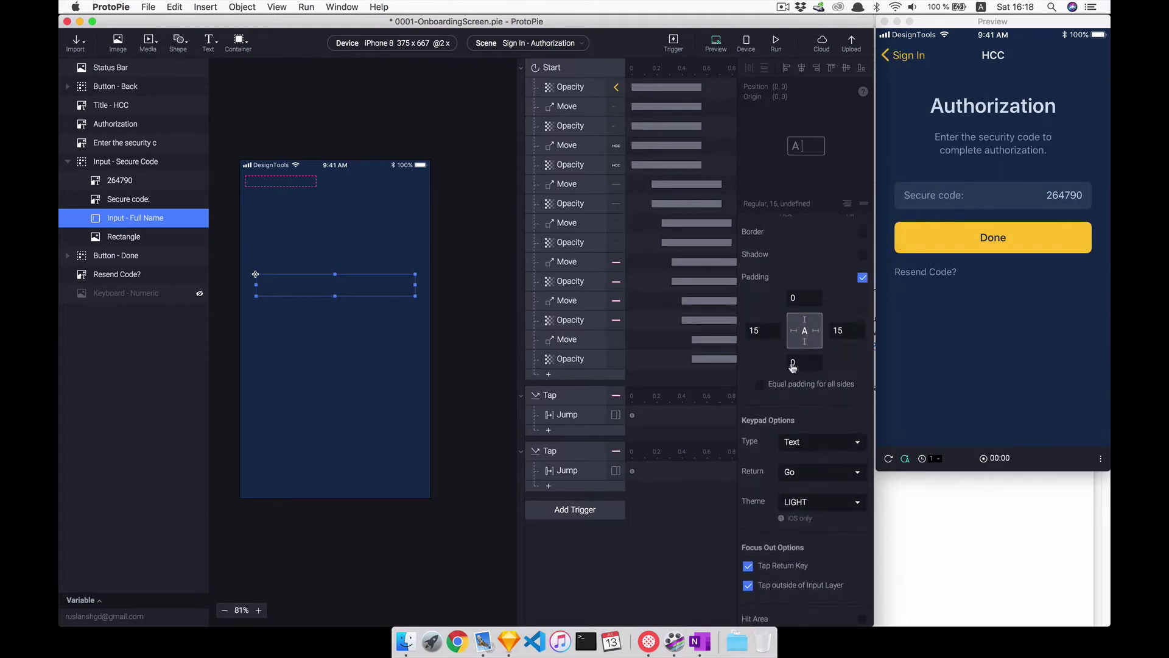
{"action": "scroll", "coordinate": [793, 368], "scroll_direction": "up", "scroll_amount": 8}
{"action": "scroll", "coordinate": [793, 368], "scroll_direction": "up", "scroll_amount": 5}
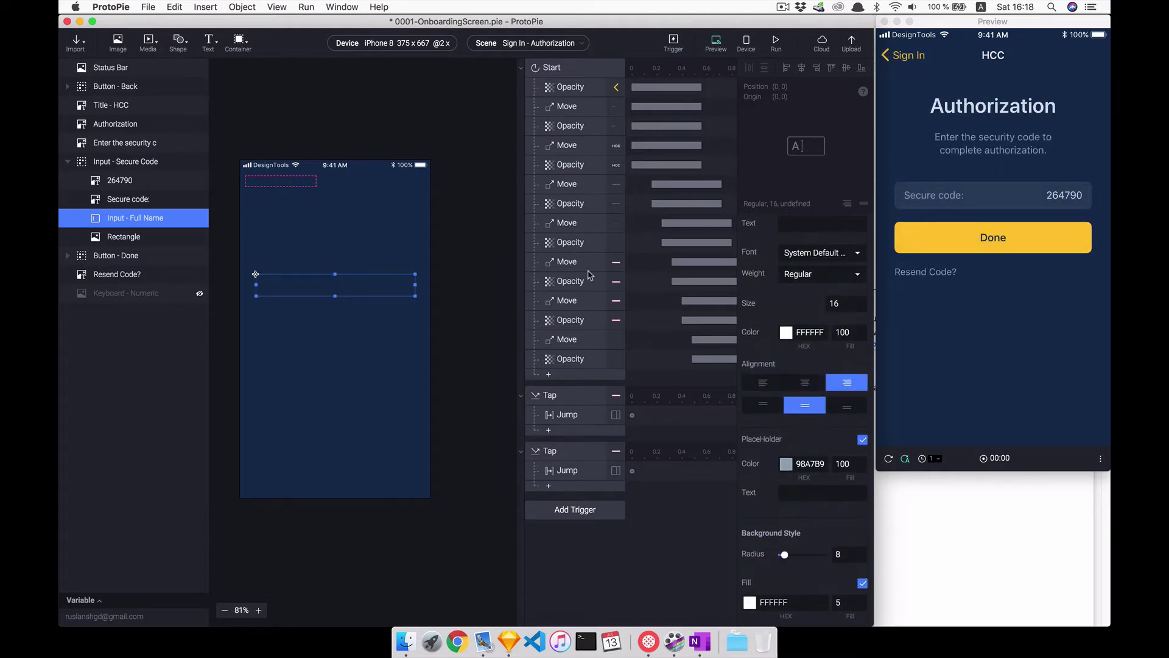
{"action": "left_click", "coordinate": [199, 238]}
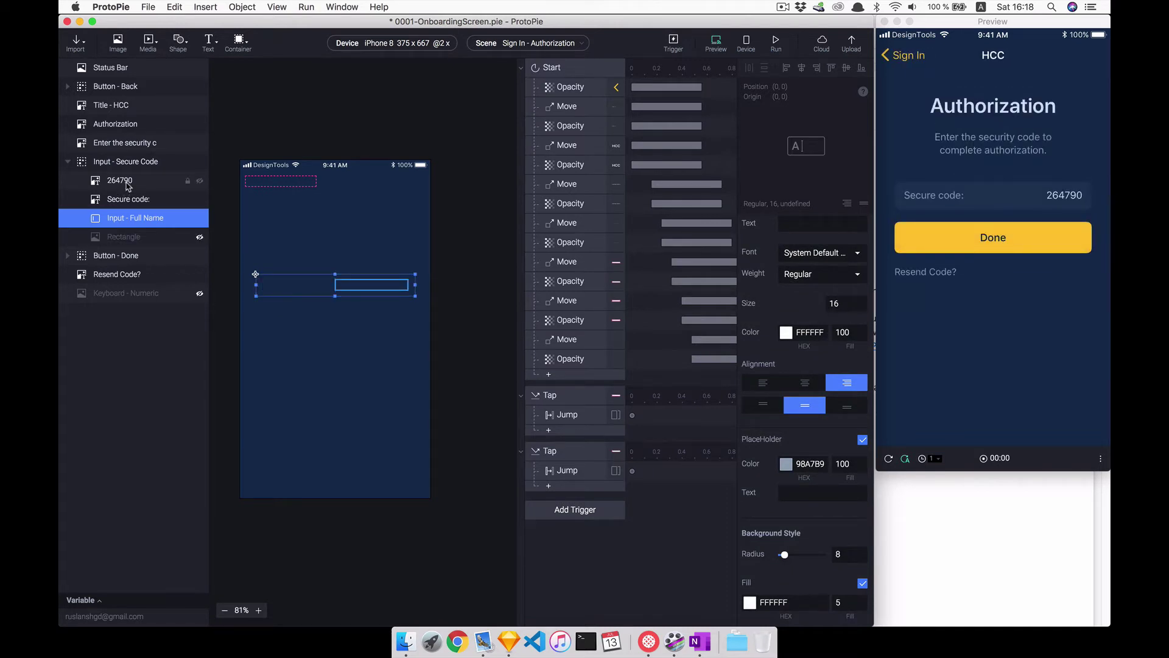
Hide the 264790 text and add a Start Focus response on Input - Full Name with 0.5 s delay.
{"action": "left_click", "coordinate": [189, 181]}
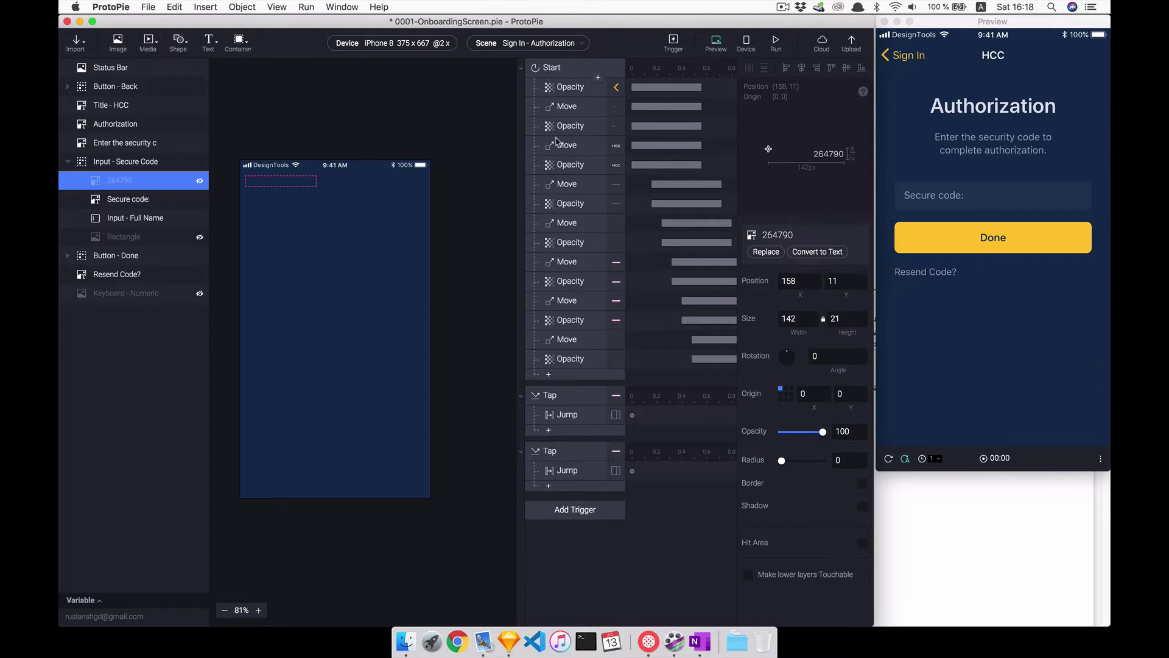
{"action": "left_click", "coordinate": [548, 376]}
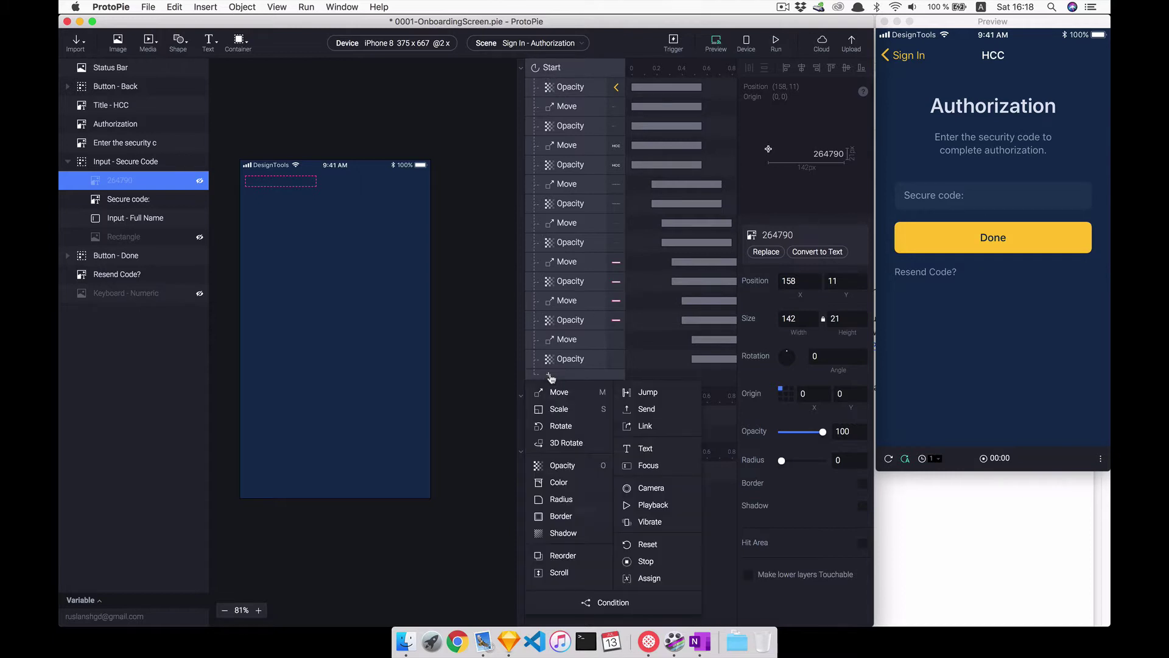
{"action": "left_click", "coordinate": [644, 466]}
{"action": "left_click", "coordinate": [816, 258]}
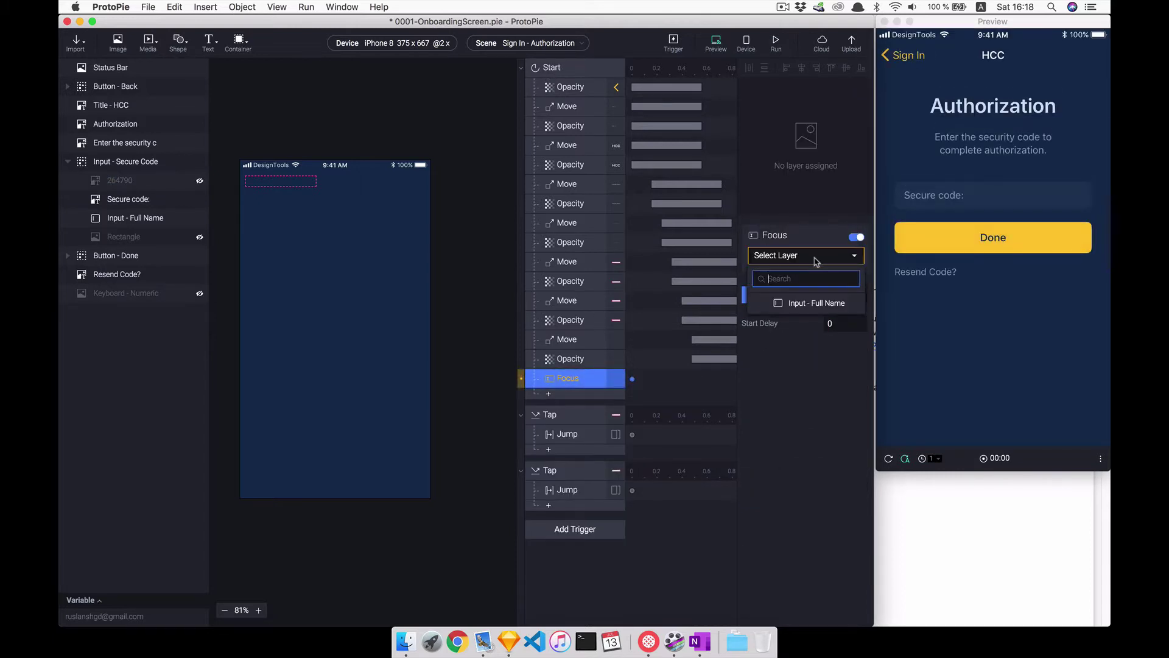
{"action": "left_click", "coordinate": [810, 303]}
{"action": "left_click", "coordinate": [854, 324]}
{"action": "type", "text": ".5"}
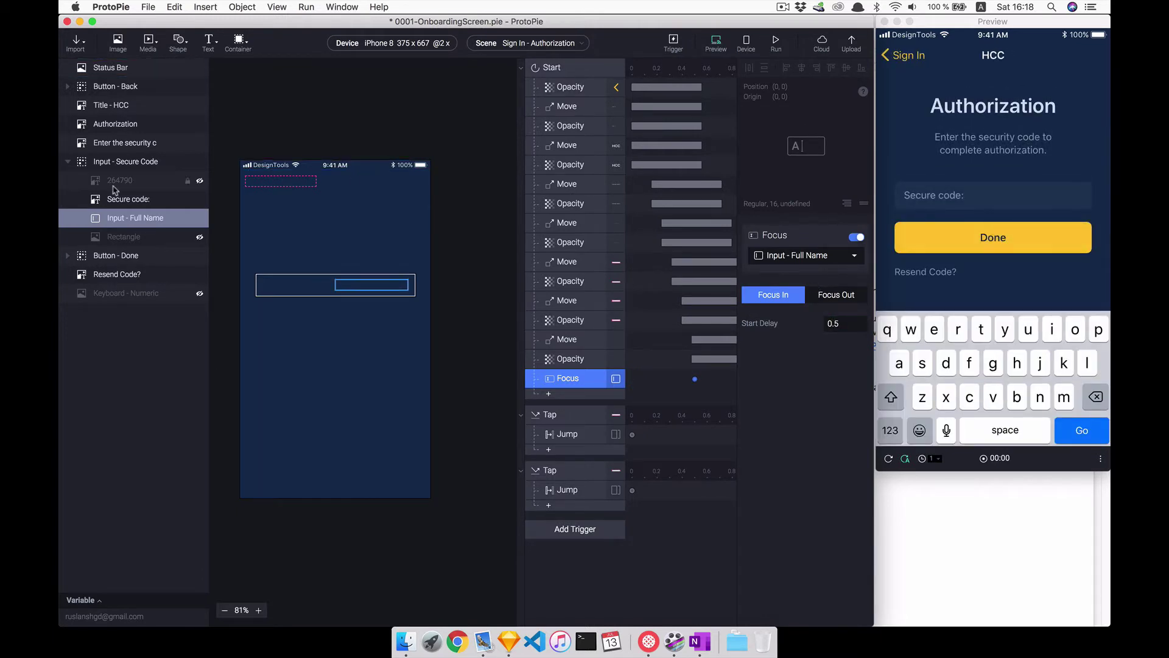
Rename the pasted input layer to Input - Secure Code.
{"action": "left_click", "coordinate": [114, 222]}
{"action": "key", "text": "Escape"}
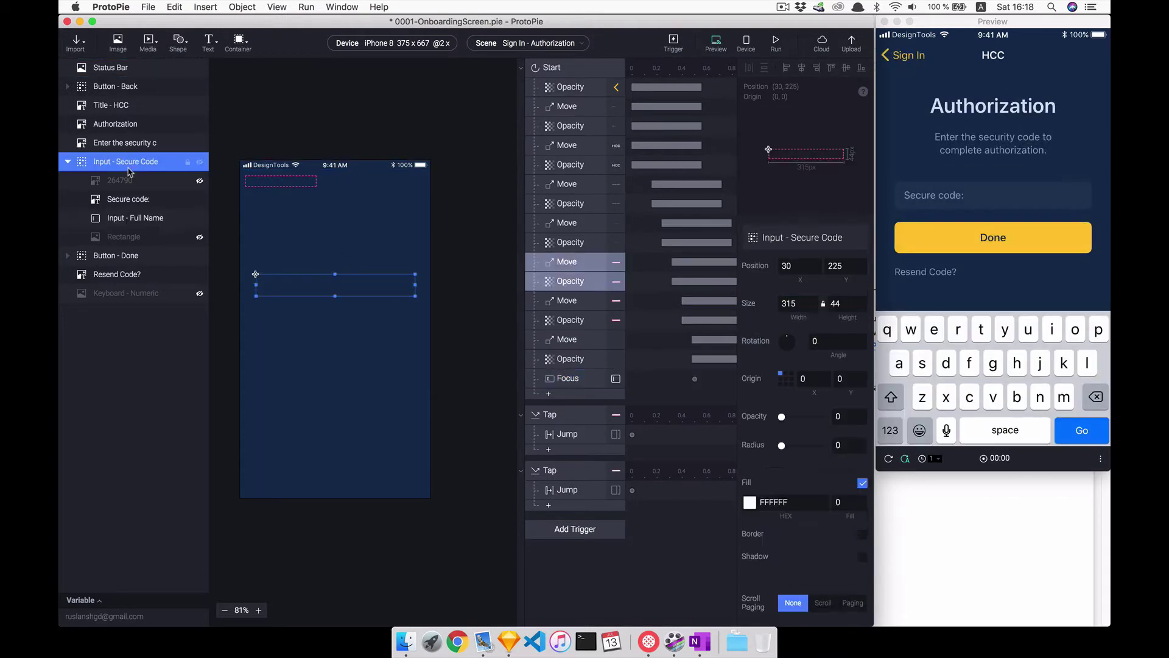
{"action": "key", "text": "Return"}
{"action": "double_click", "coordinate": [118, 220]}
{"action": "type", "text": "Input - Secure Code"}
{"action": "key", "text": "Return"}
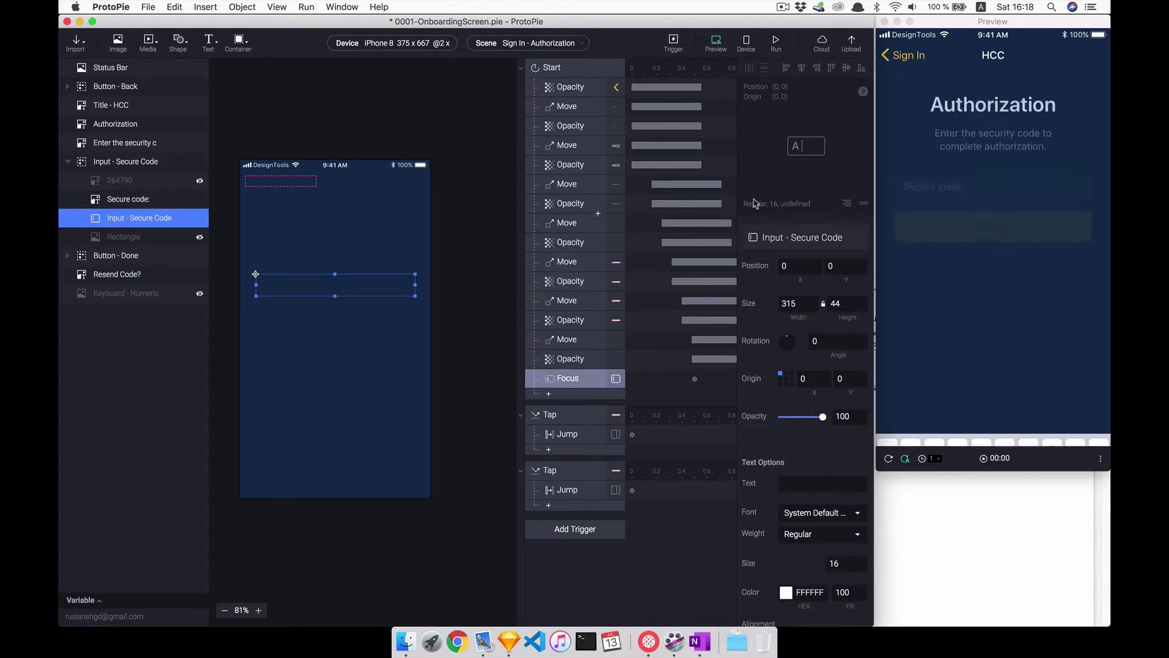
{"action": "left_click", "coordinate": [538, 49]}
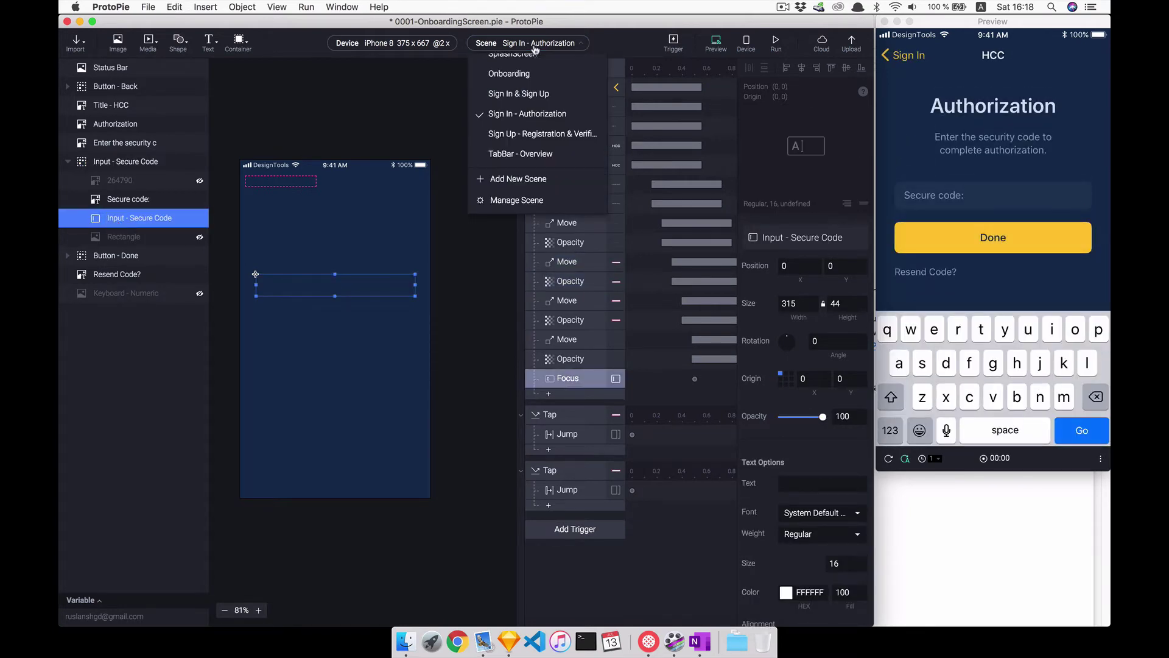
Delete all existing layers in the Sign Up - Registration & Verification scene.
{"action": "left_click", "coordinate": [522, 130]}
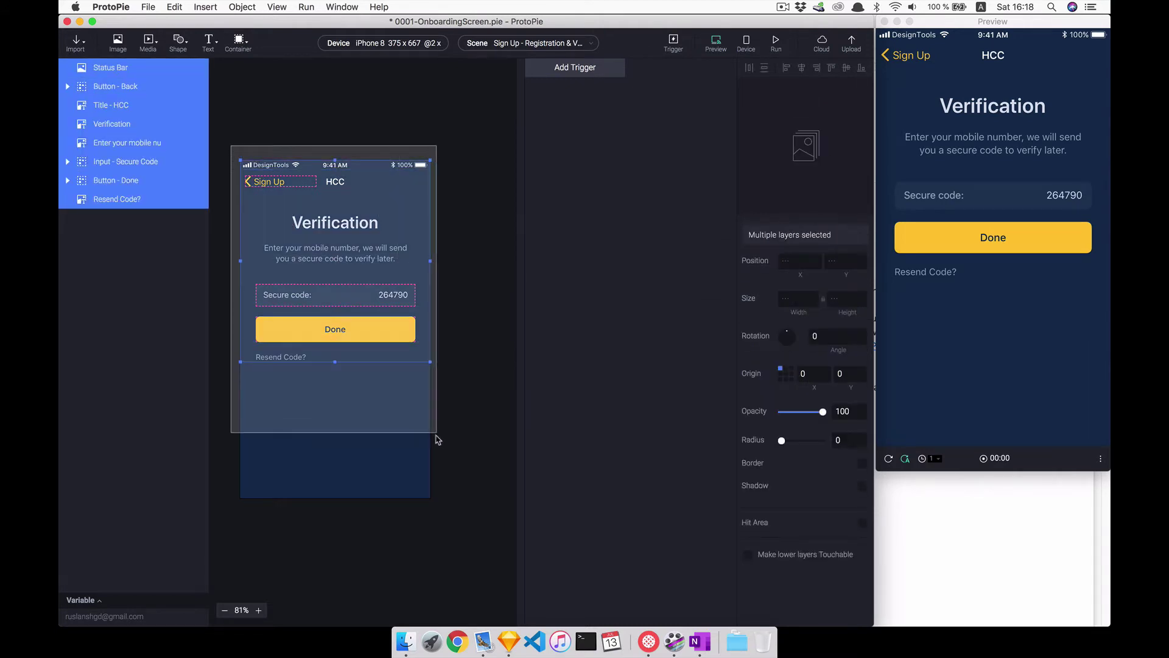
{"action": "left_click_drag", "start_coordinate": [231, 144], "coordinate": [444, 420]}
{"action": "key", "text": "BackSpace"}
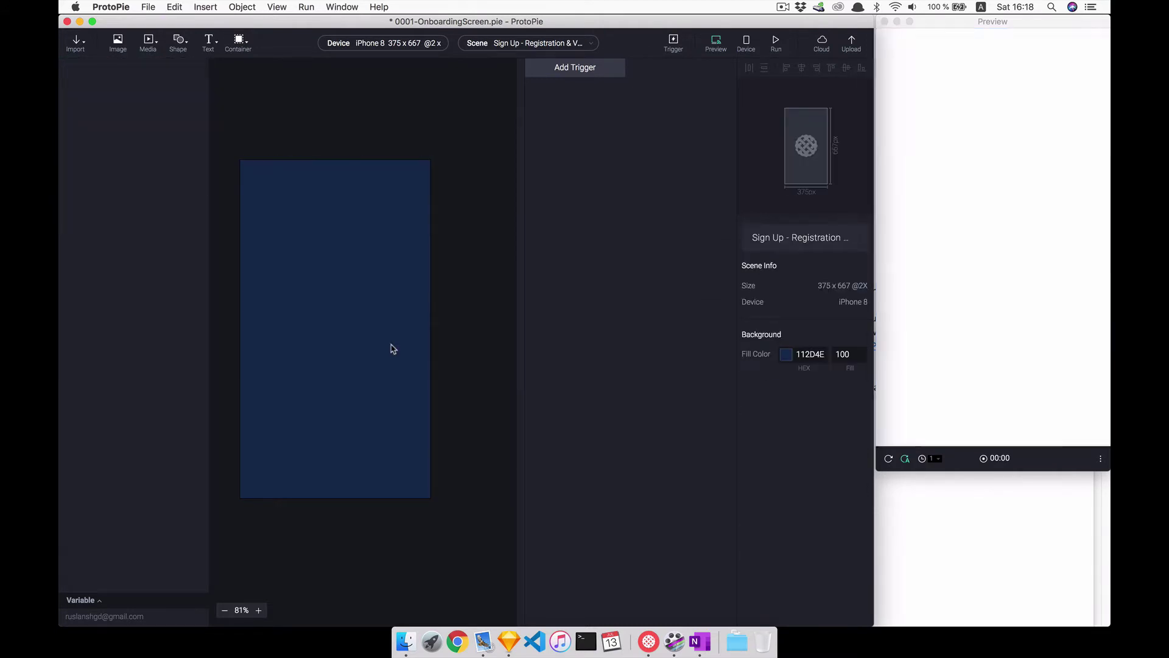
Import the 0203-Secure Code - Sign Up - Registration artboard from Sketch.
{"action": "left_click", "coordinate": [76, 43]}
{"action": "left_click", "coordinate": [83, 105]}
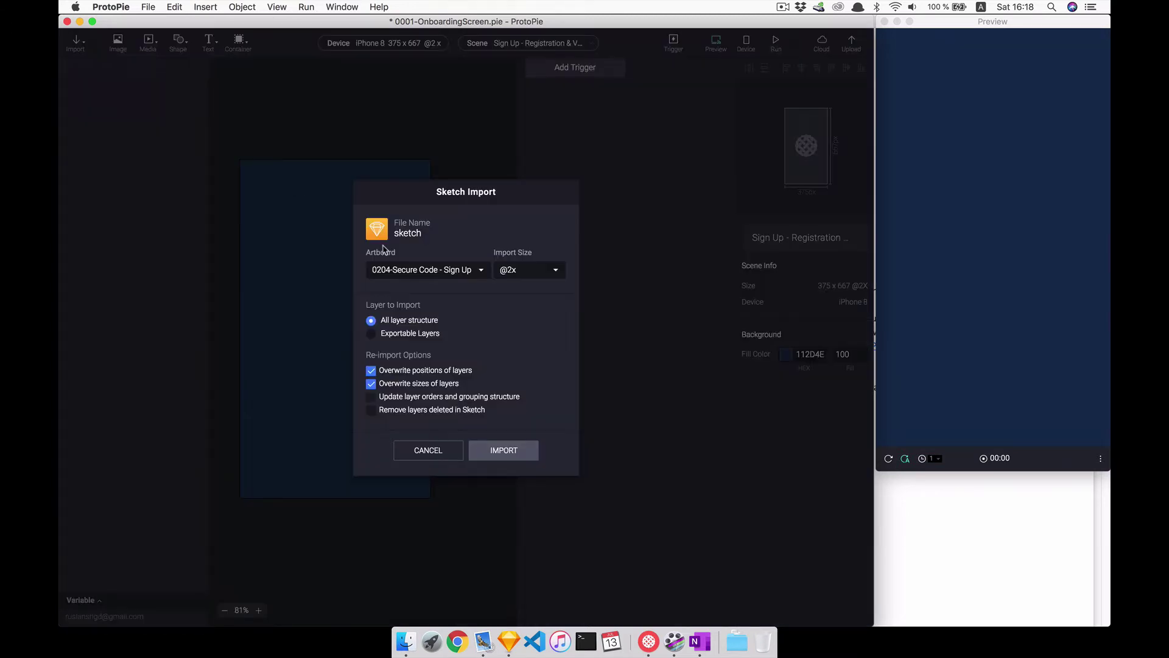
{"action": "left_click", "coordinate": [392, 273]}
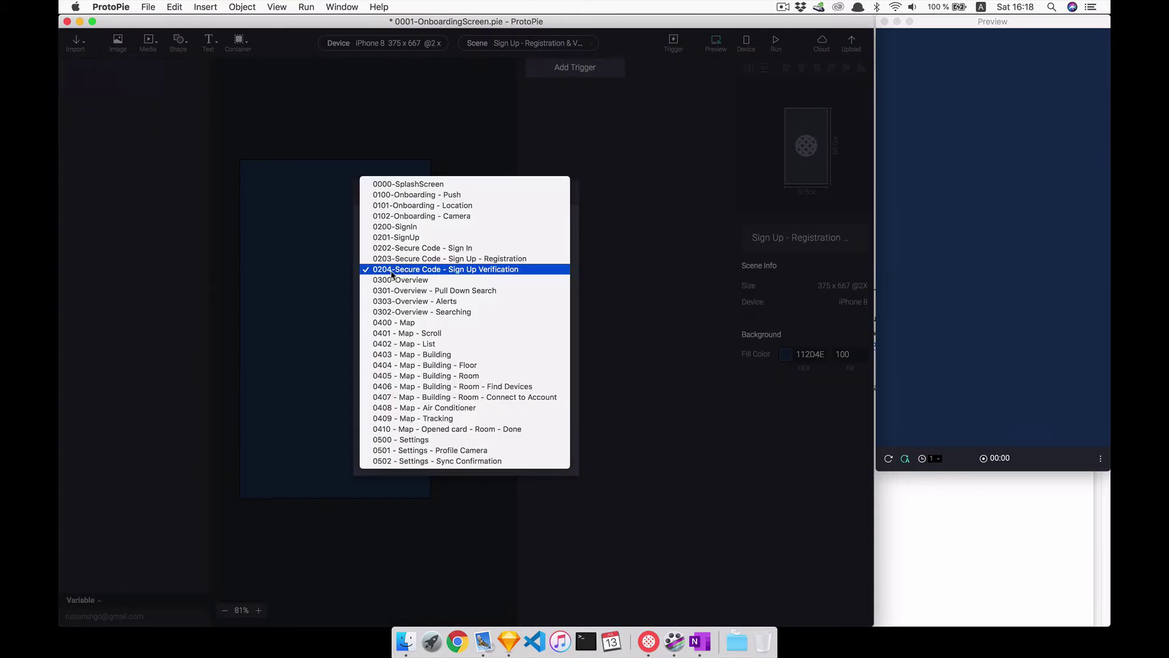
{"action": "left_click", "coordinate": [399, 259]}
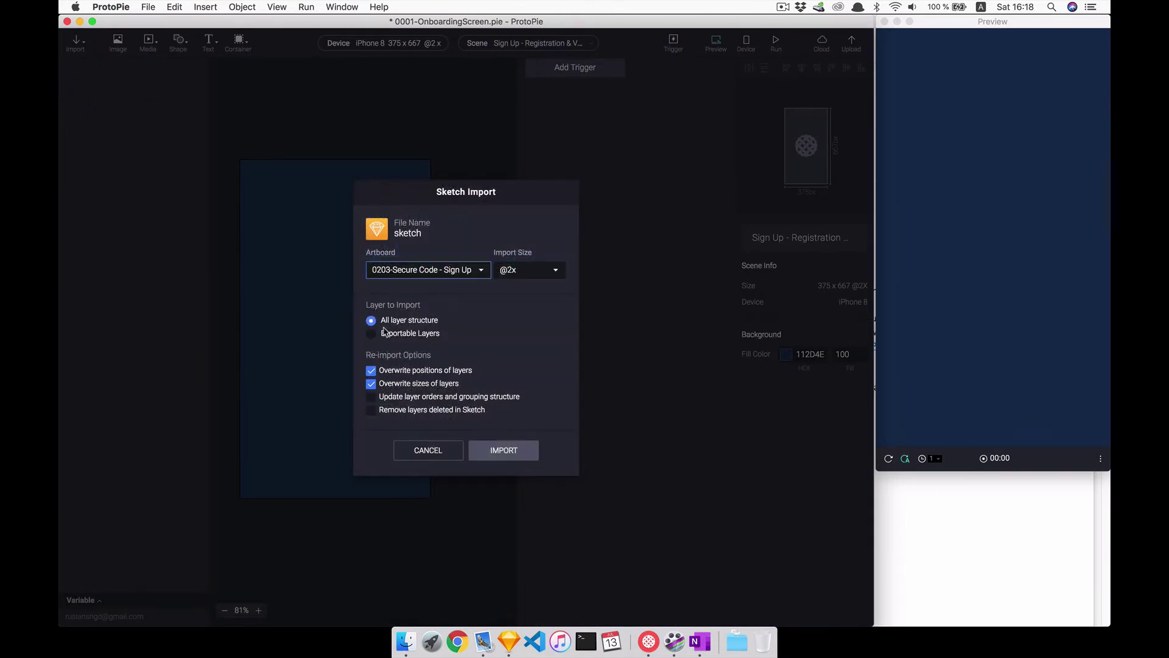
{"action": "left_click", "coordinate": [513, 456]}
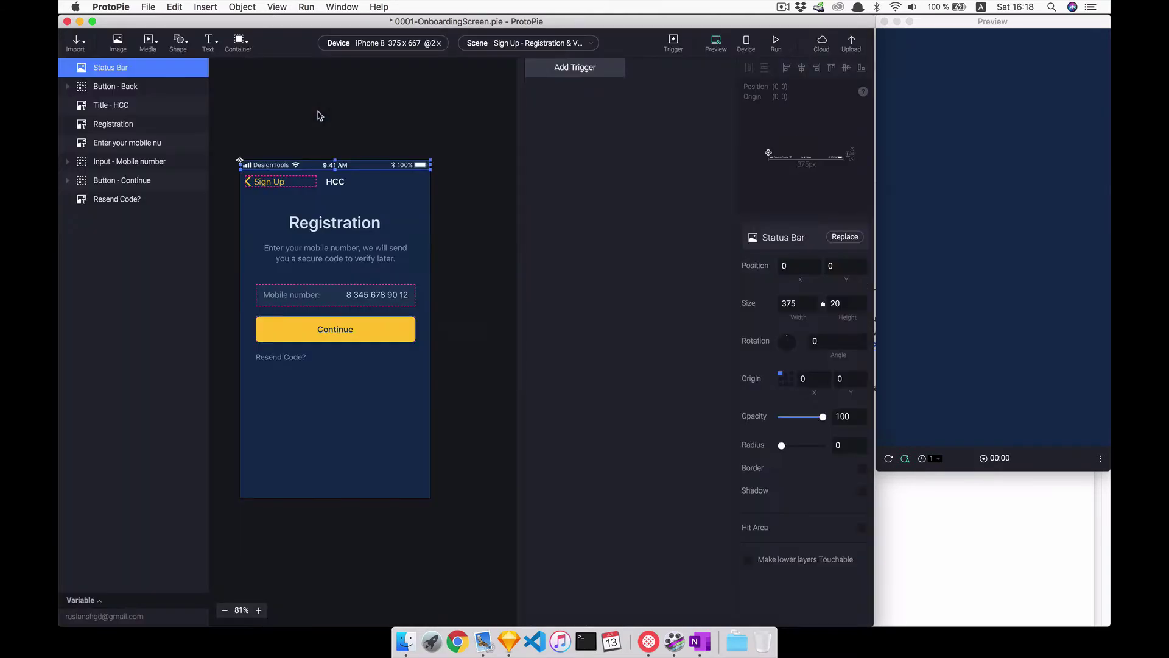
Import the 0204-Secure Code - Sign Up Verification artboard from Sketch with exportable layers only.
{"action": "left_click", "coordinate": [75, 42]}
{"action": "left_click", "coordinate": [110, 104]}
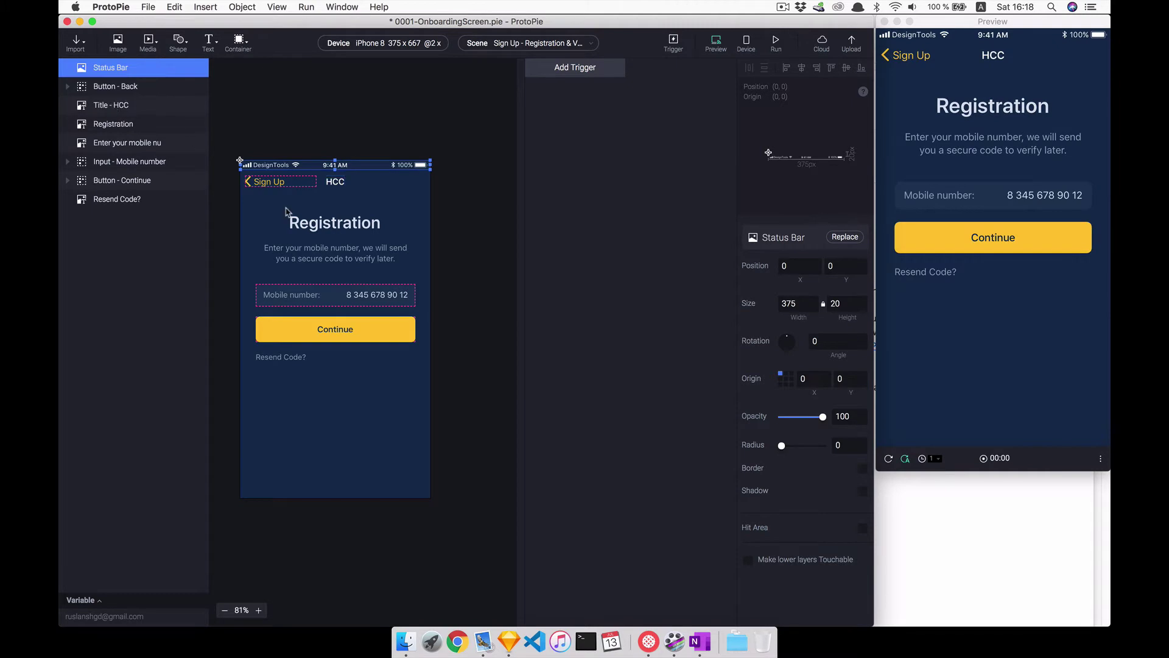
{"action": "left_click", "coordinate": [402, 276]}
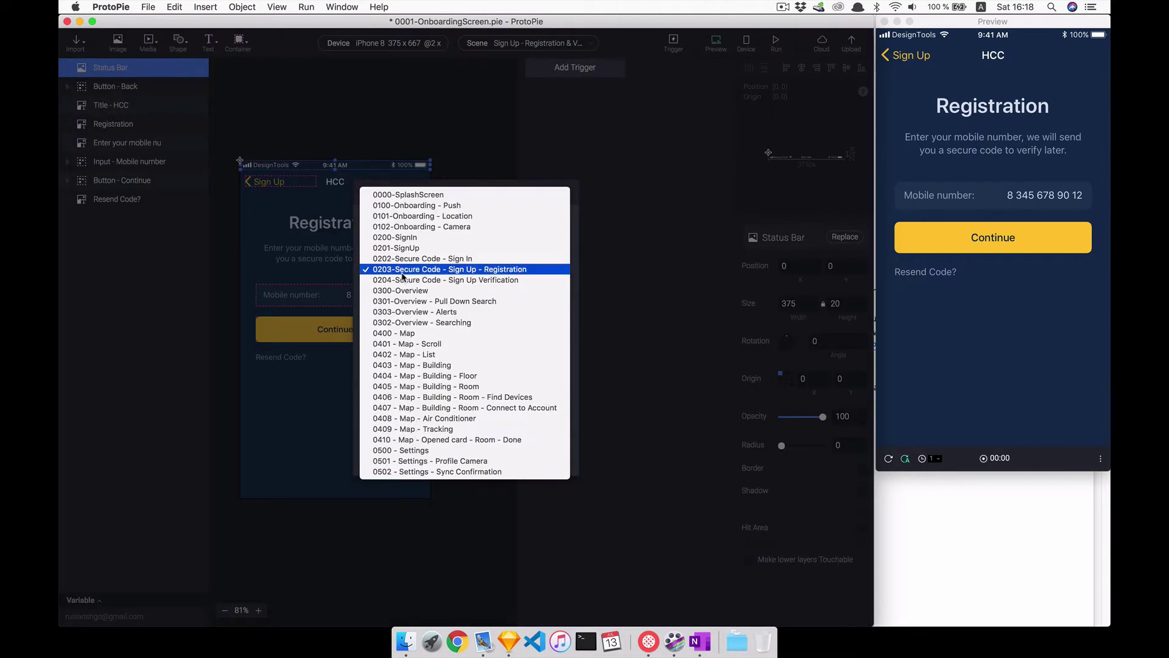
{"action": "left_click", "coordinate": [405, 270]}
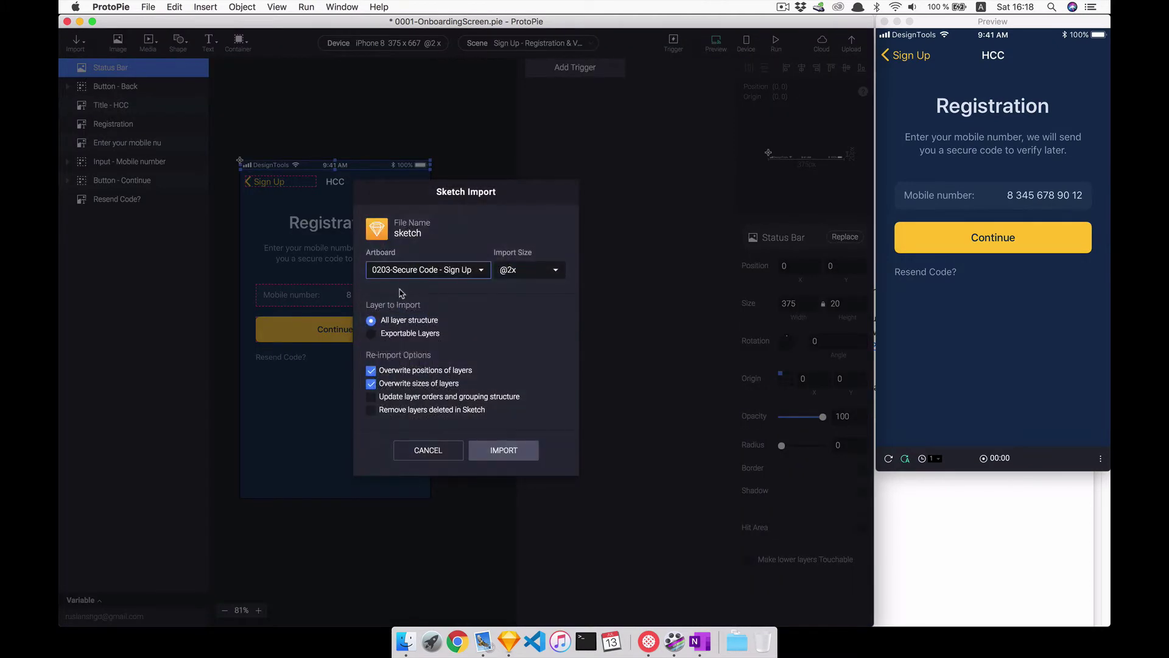
{"action": "left_click", "coordinate": [373, 335]}
{"action": "left_click", "coordinate": [479, 452]}
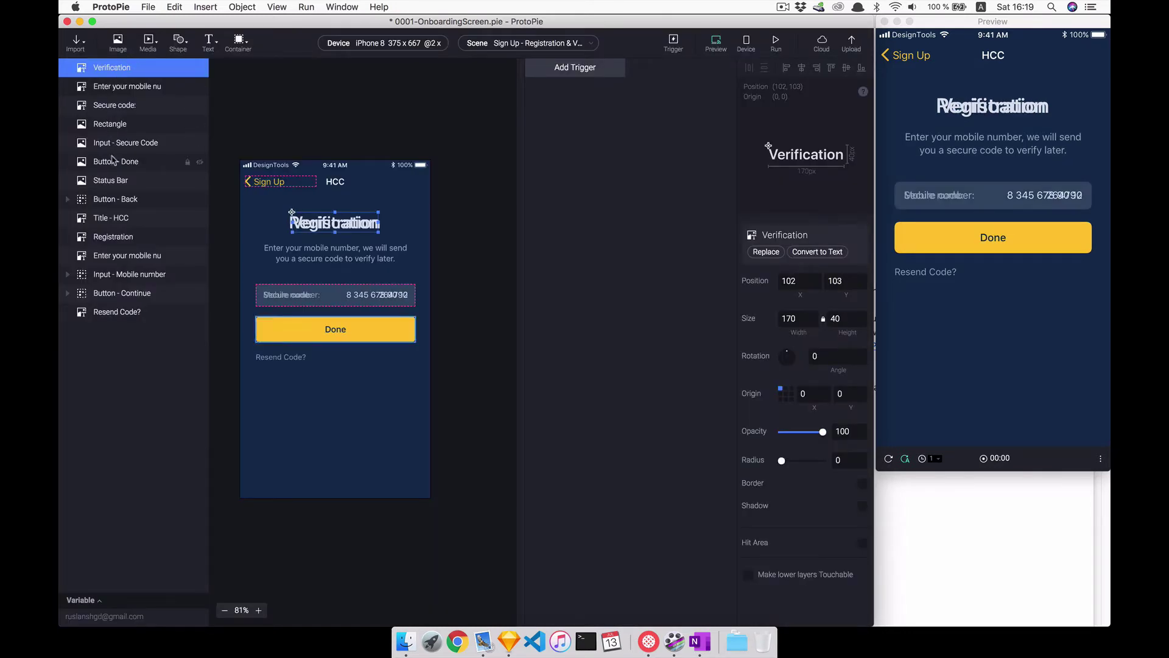
Move the imported Verification layers to sit right of the Registration screen.
{"action": "left_click", "coordinate": [116, 161], "text": "shift"}
{"action": "left_click_drag", "start_coordinate": [300, 210], "coordinate": [478, 232]}
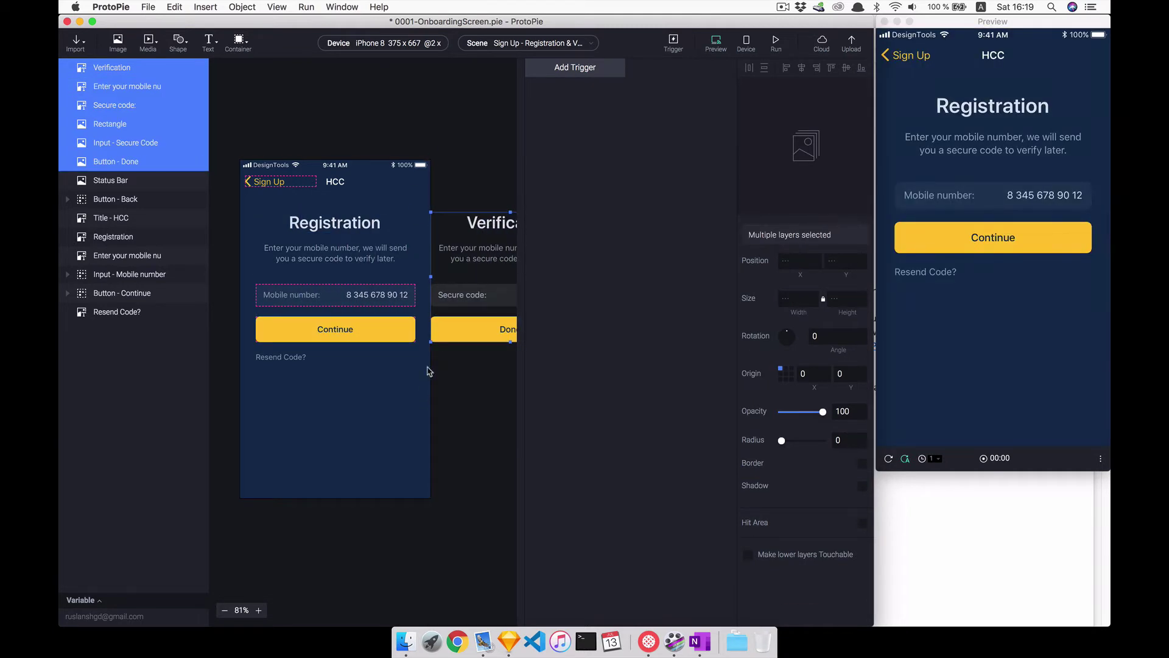
{"action": "key", "text": "shift+Right"}
{"action": "key", "text": "shift+Right"}
{"action": "key", "text": "shift+Right"}
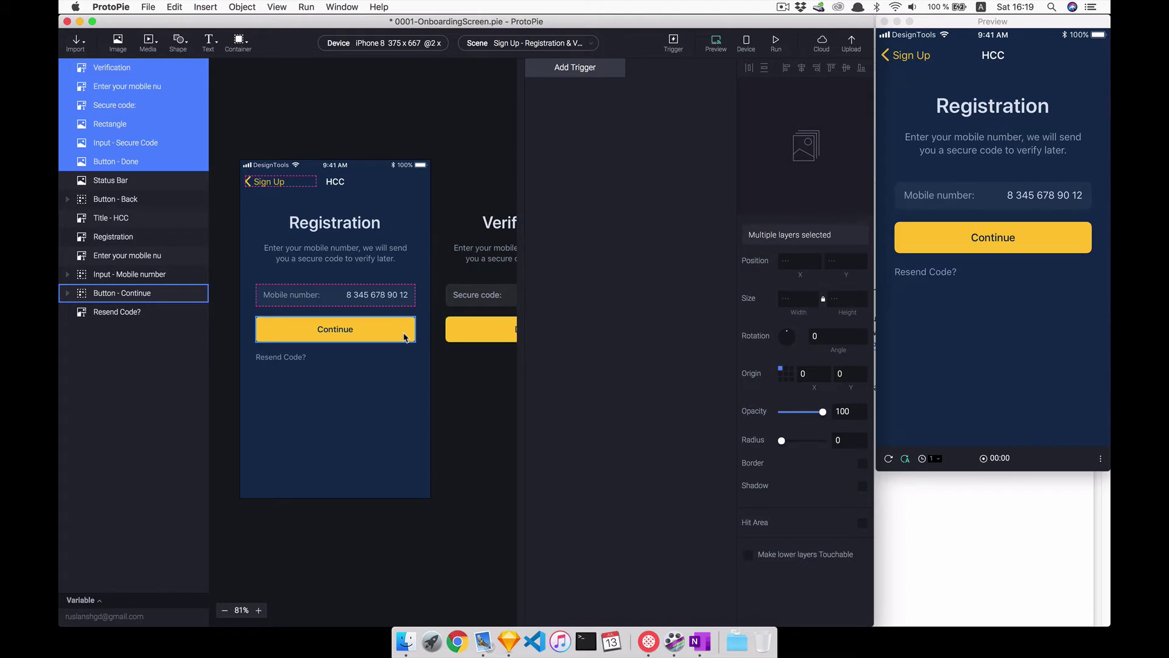
{"action": "left_click", "coordinate": [430, 391]}
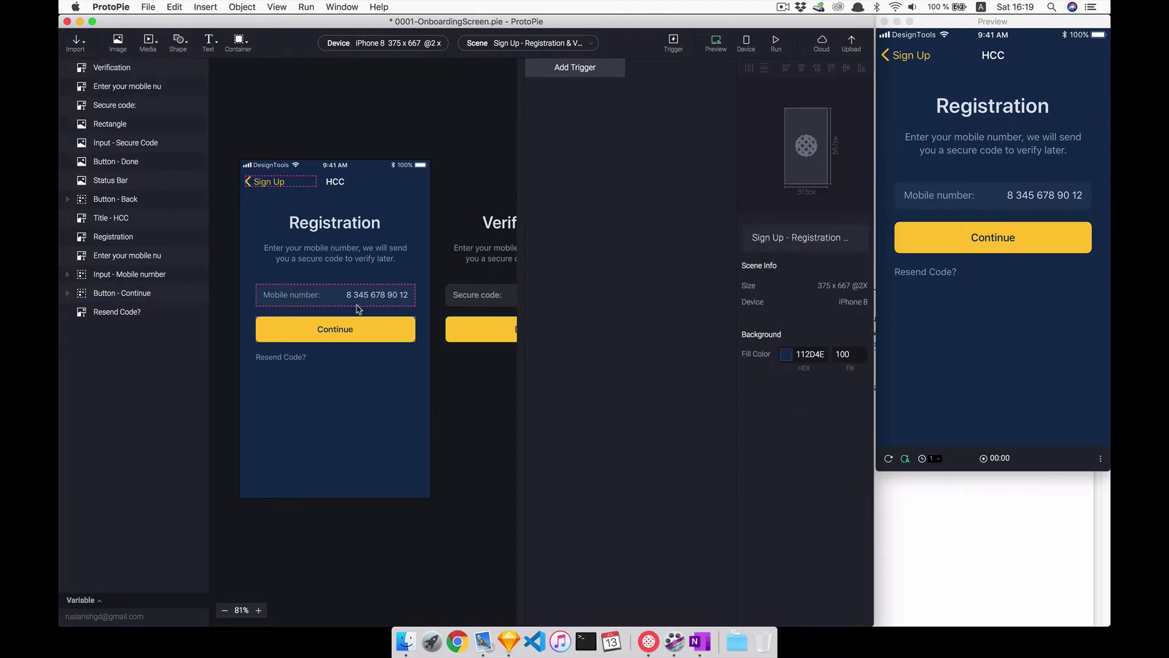
{"action": "left_click", "coordinate": [505, 43]}
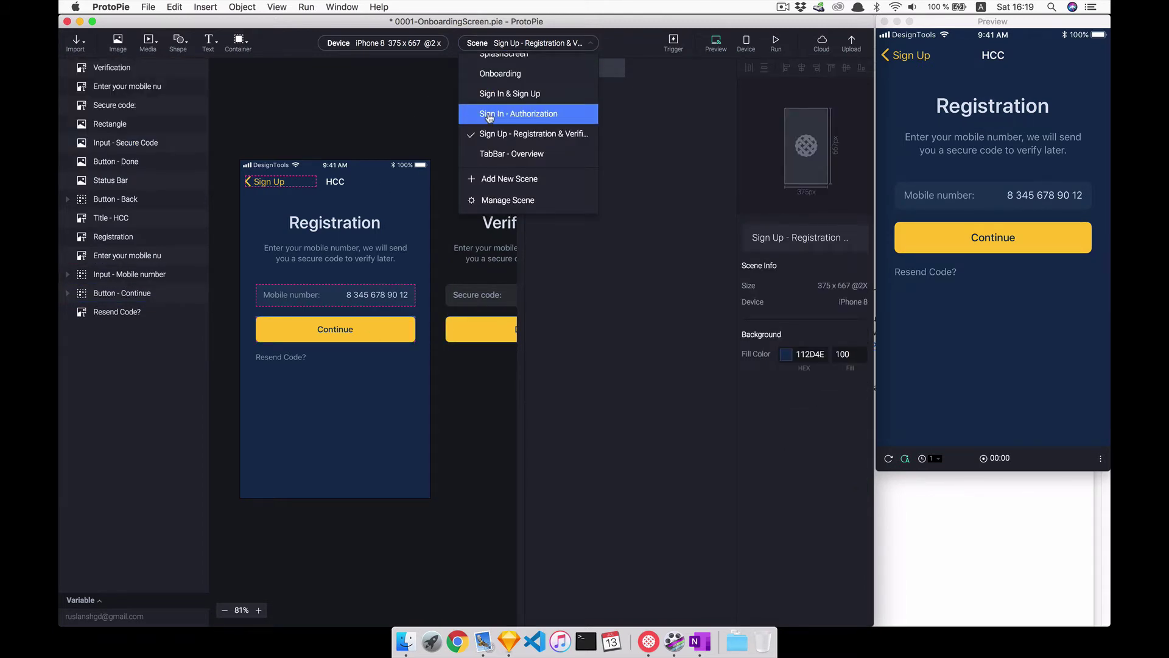
Set the Authorization secure-code input's Keypad Type to Number.
{"action": "left_click", "coordinate": [489, 115]}
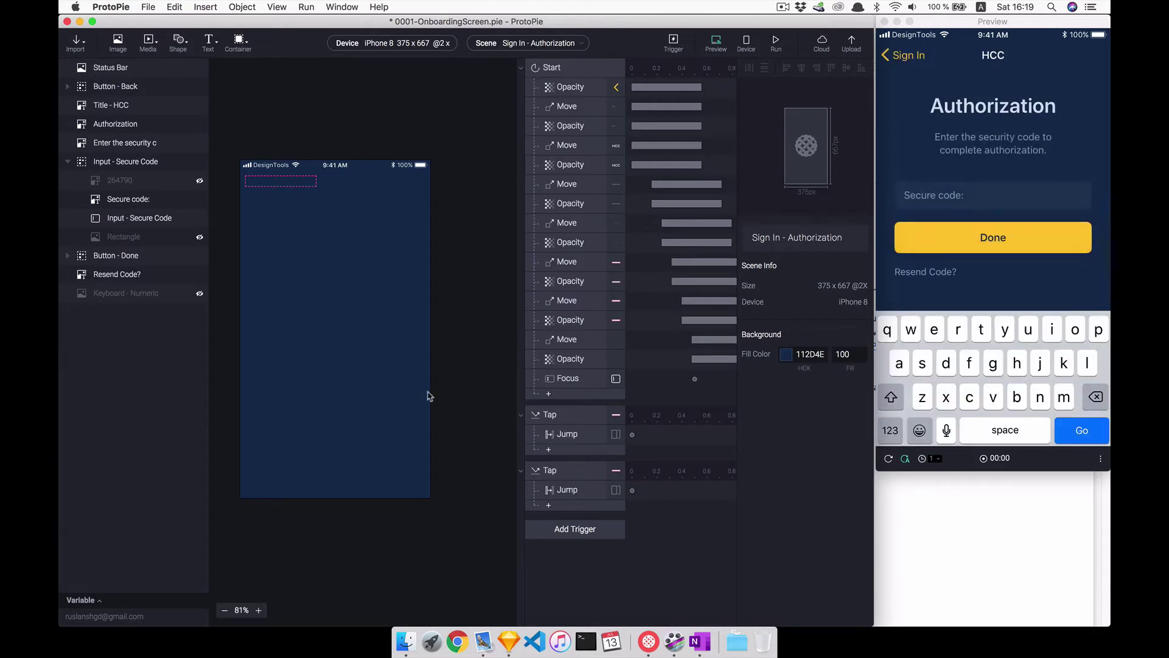
{"action": "left_click", "coordinate": [365, 324]}
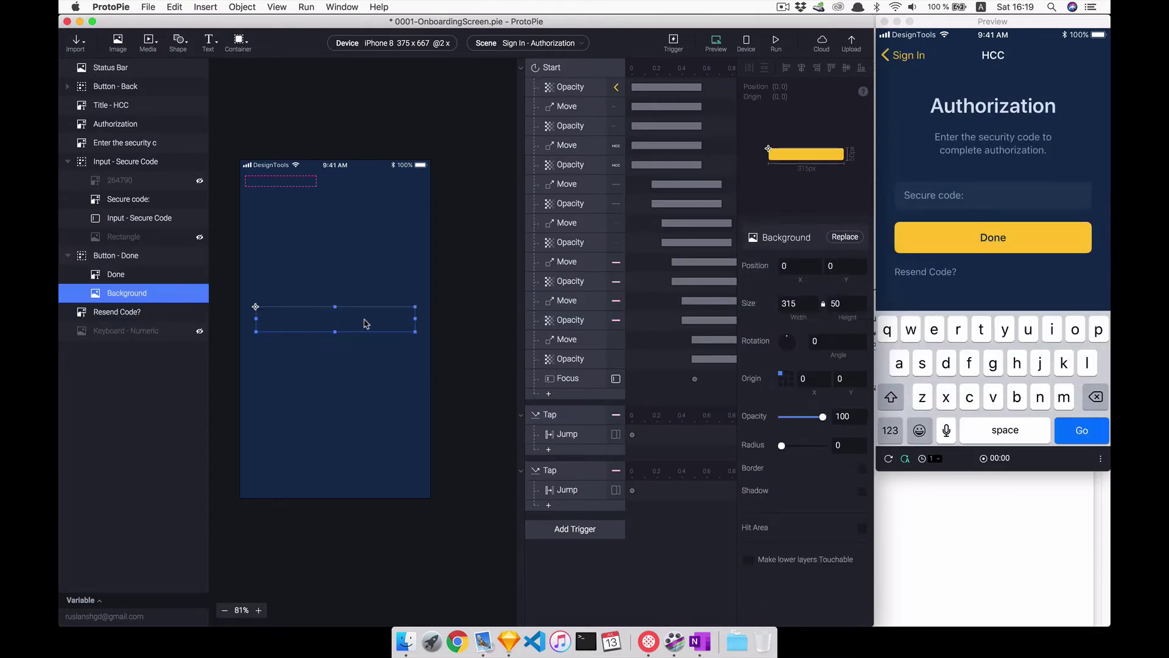
{"action": "left_click", "coordinate": [304, 283]}
{"action": "left_click", "coordinate": [131, 218]}
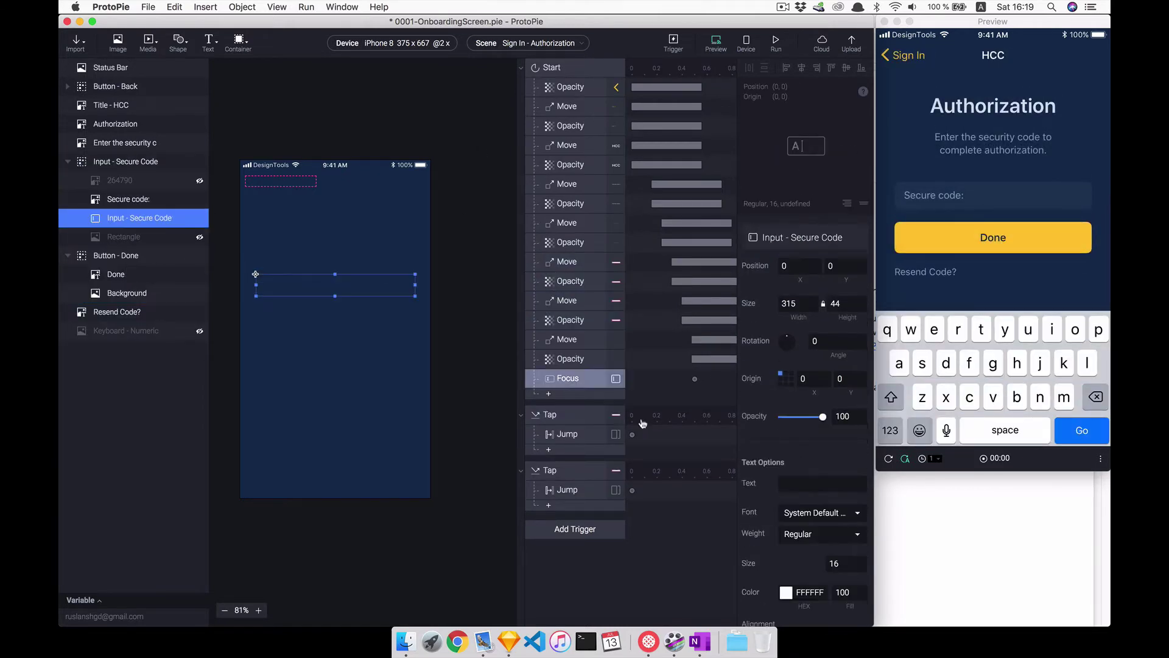
{"action": "scroll", "coordinate": [768, 496], "scroll_direction": "down", "scroll_amount": 10}
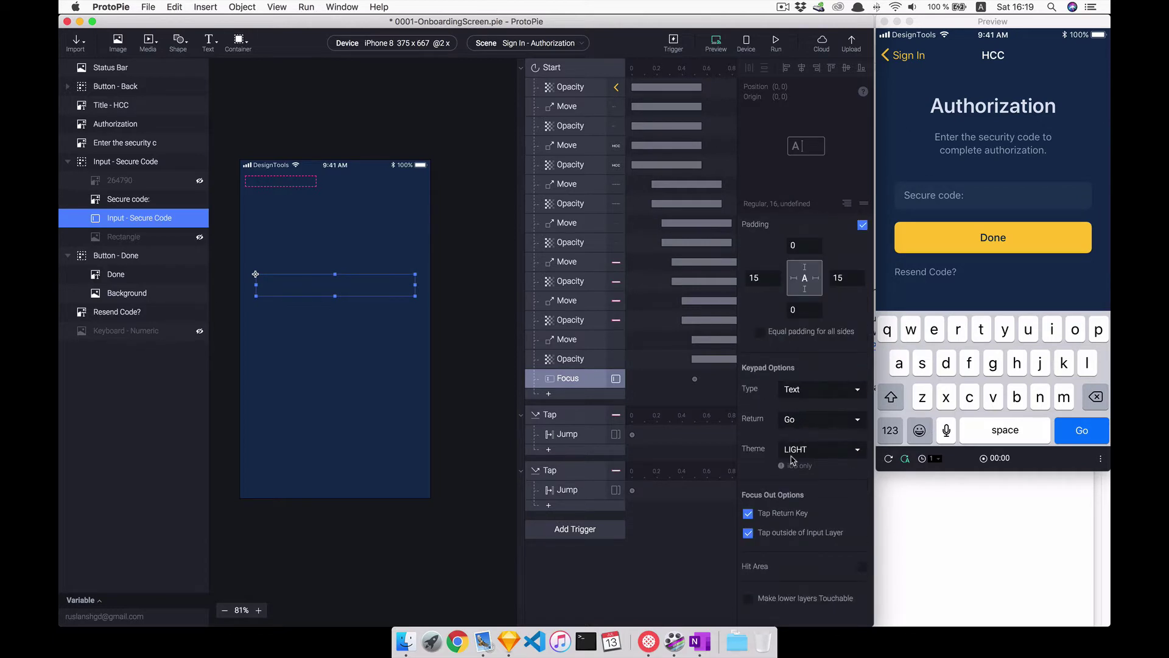
{"action": "left_click", "coordinate": [797, 393]}
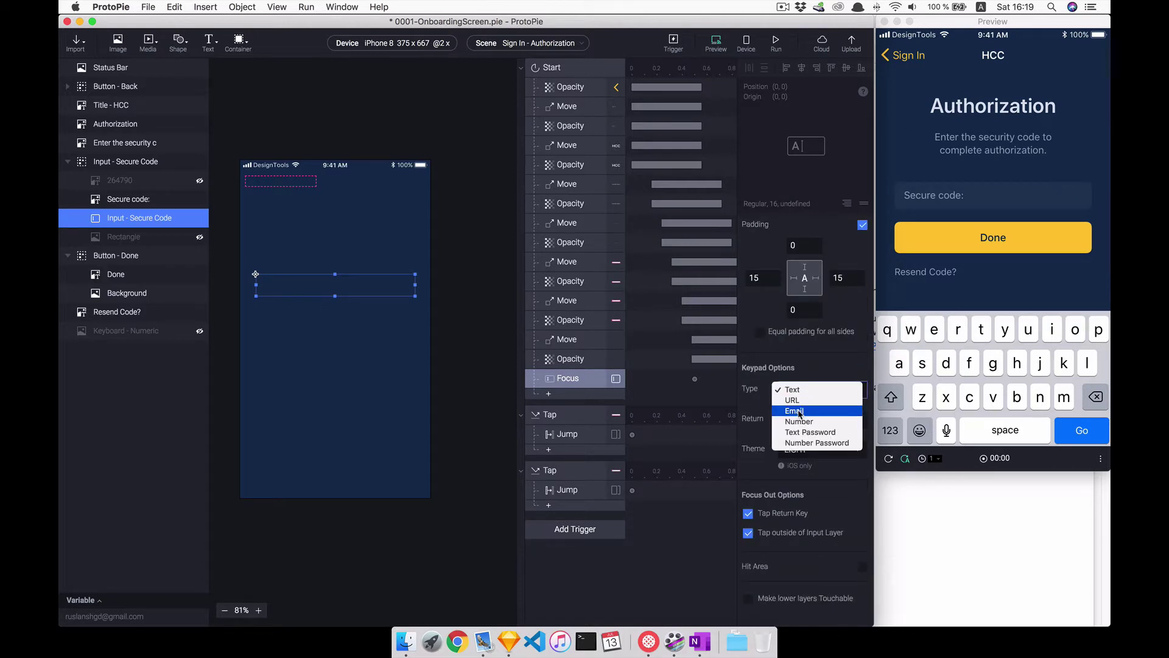
{"action": "left_click", "coordinate": [797, 419]}
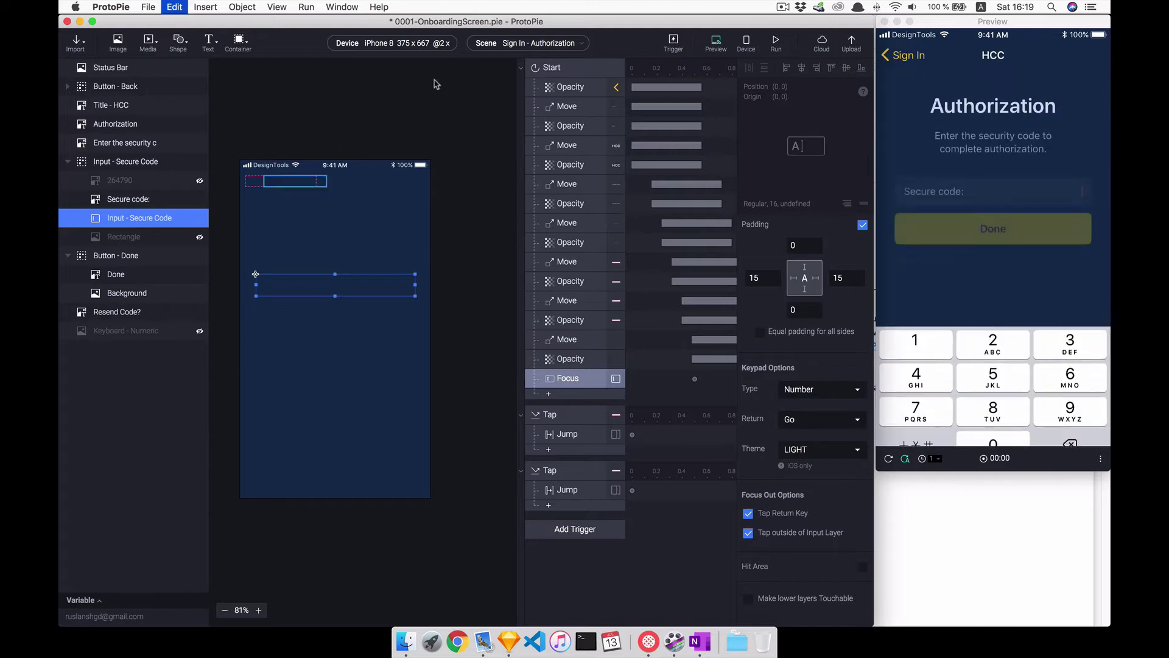
Back in Sign Up - Registration, select the mobile number input and the Verification secure-code box.
{"action": "left_click", "coordinate": [526, 43]}
{"action": "left_click", "coordinate": [486, 132]}
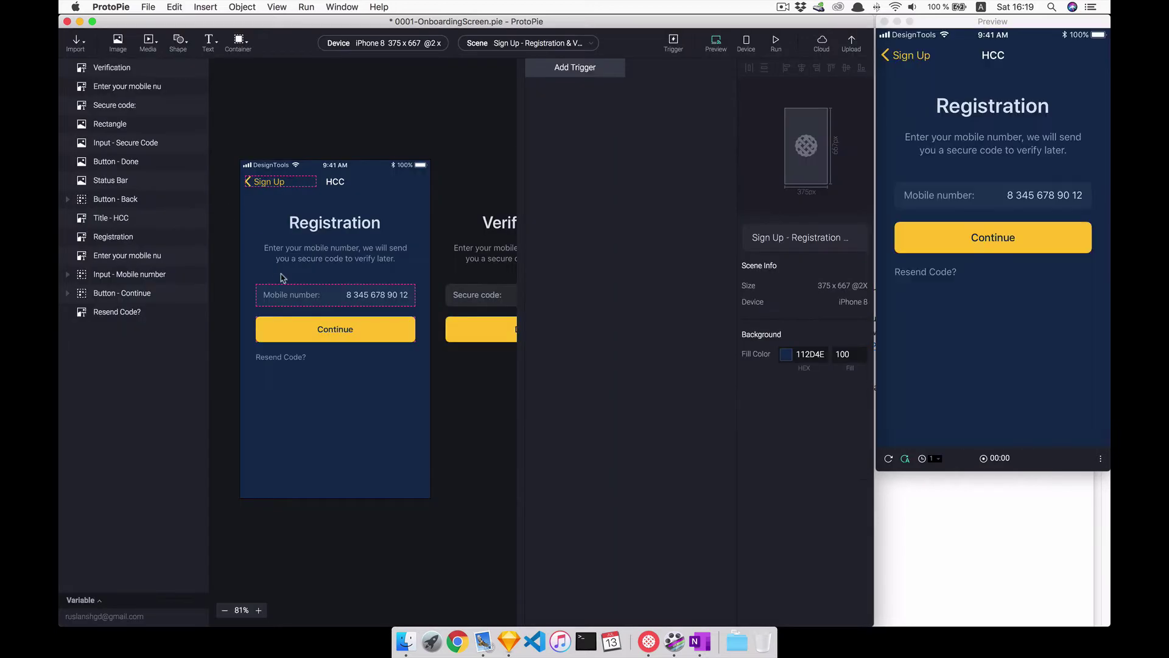
{"action": "left_click", "coordinate": [284, 279]}
{"action": "double_click", "coordinate": [293, 294]}
{"action": "scroll", "coordinate": [417, 312], "scroll_direction": "right", "scroll_amount": 3}
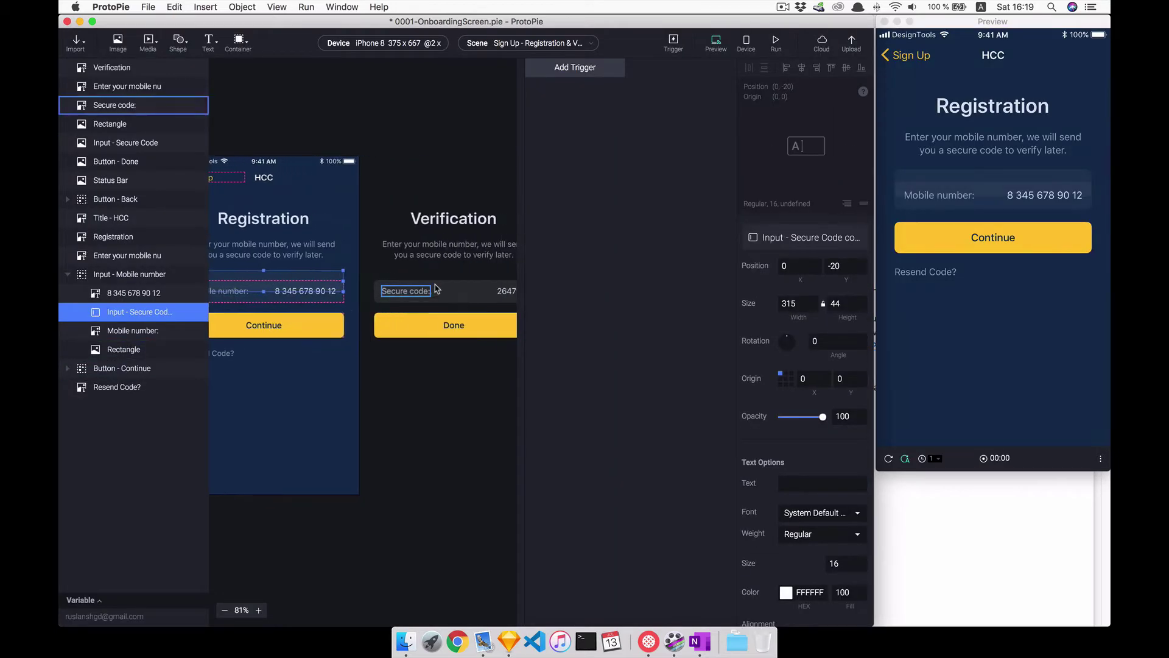
{"action": "left_click", "coordinate": [437, 291]}
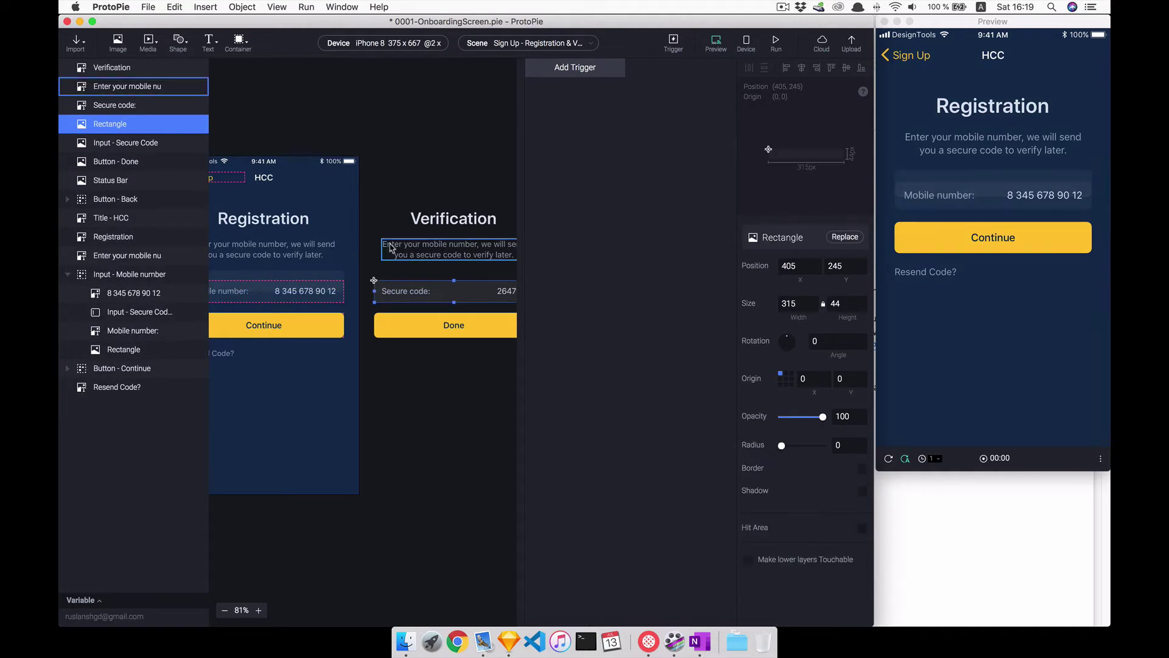
Group the Verification Secure code label and its box into Container 1.
{"action": "left_click", "coordinate": [400, 296]}
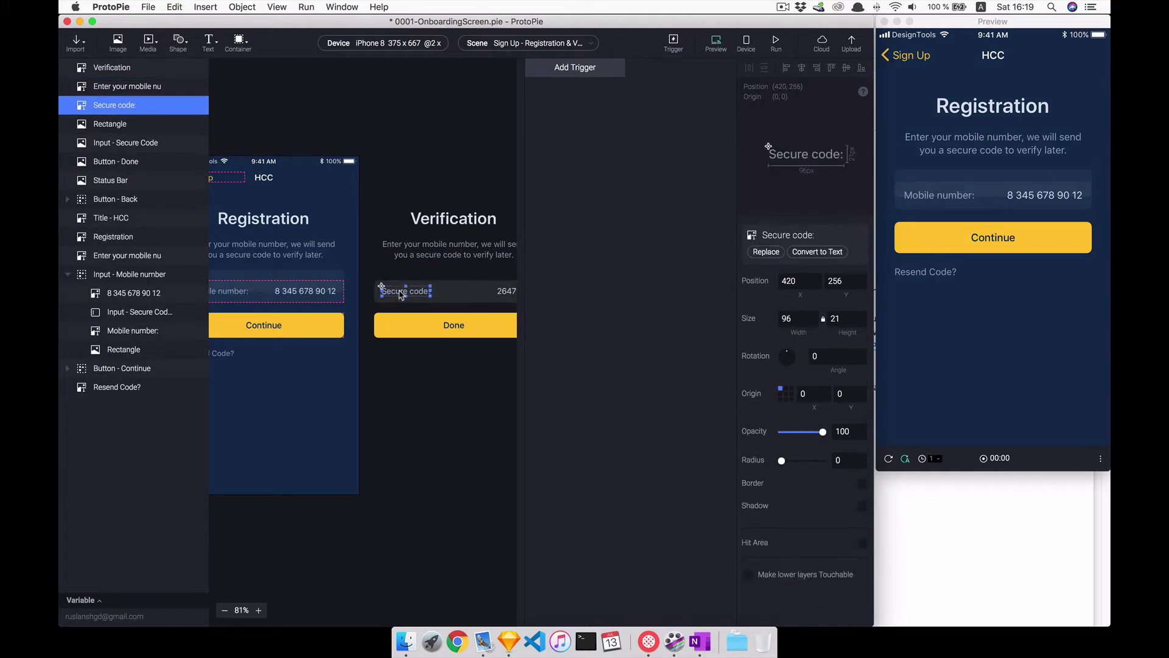
{"action": "scroll", "coordinate": [390, 298], "scroll_direction": "right", "scroll_amount": 3}
{"action": "left_click", "coordinate": [376, 298], "text": "shift"}
{"action": "key", "text": "super+g"}
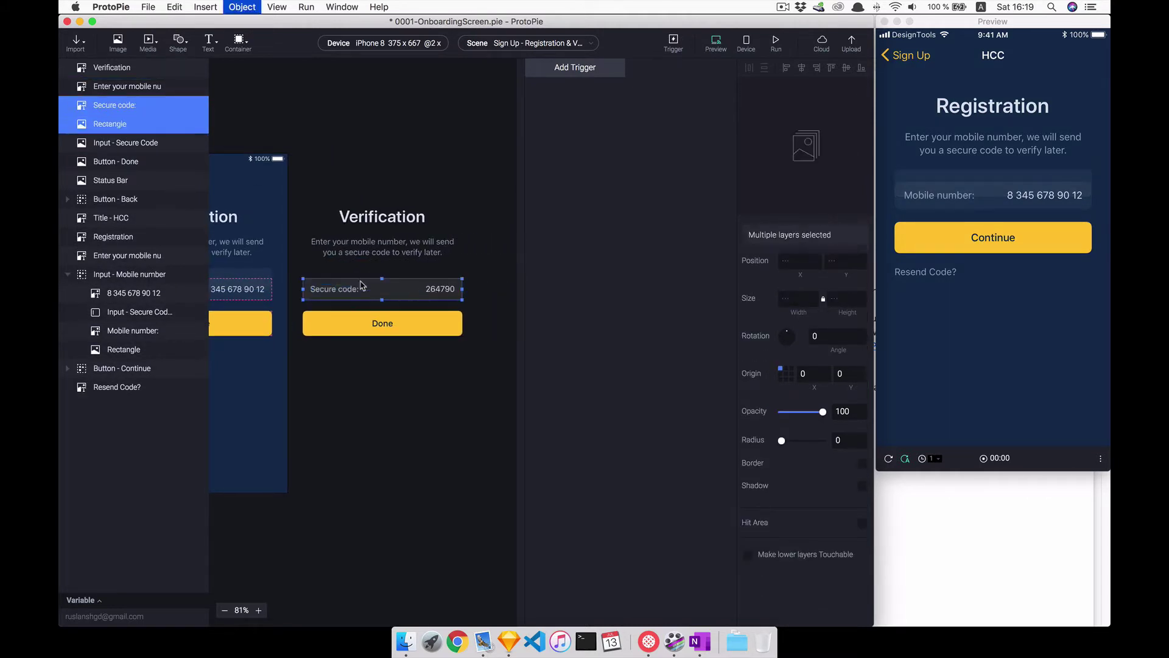
Paste a copy of the text input into Container 1 at position 0, 0.
{"action": "double_click", "coordinate": [407, 300]}
{"action": "key", "text": "super+v"}
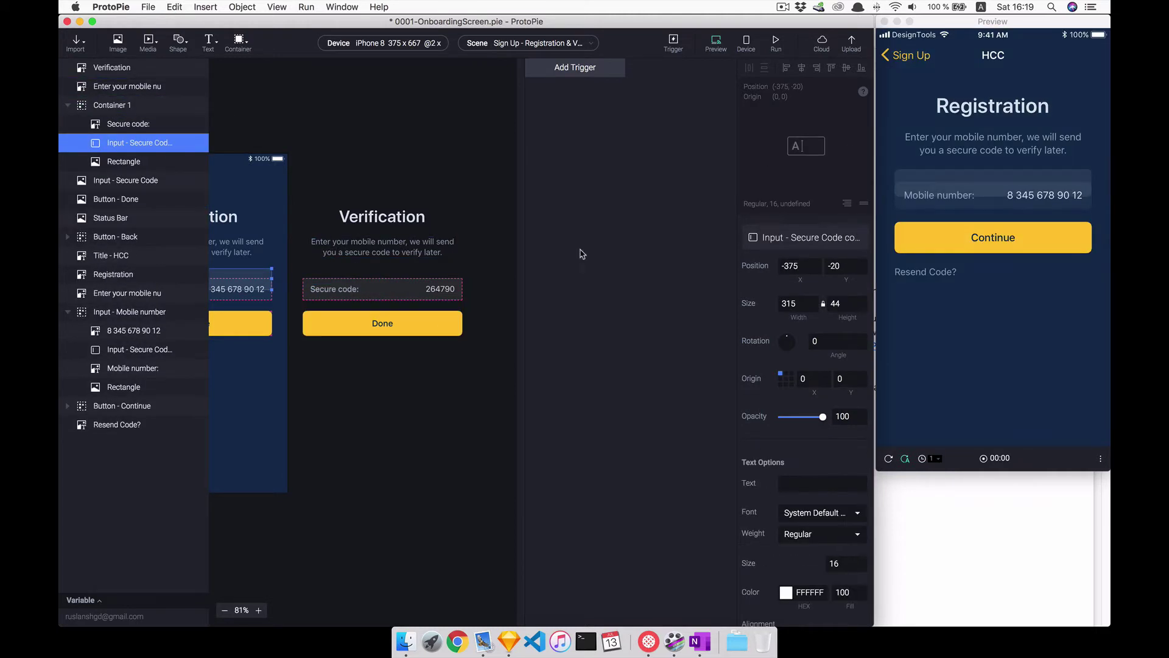
{"action": "key", "text": "Tab"}
{"action": "type", "text": "0"}
{"action": "double_click", "coordinate": [795, 266]}
{"action": "type", "text": "0"}
{"action": "key", "text": "Return"}
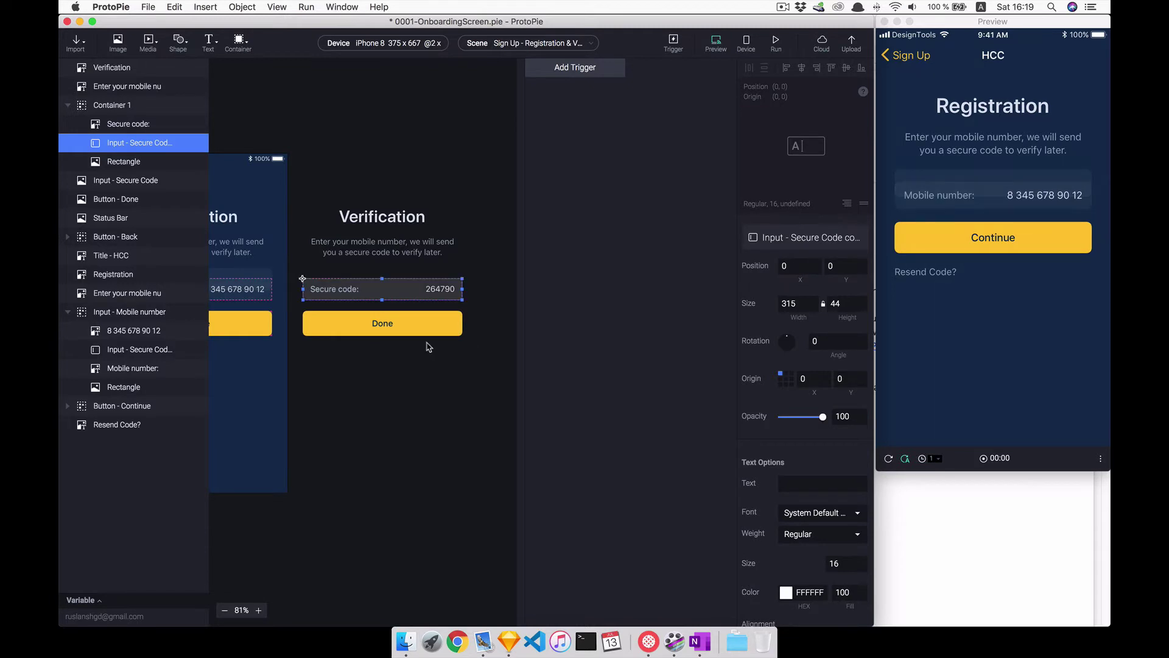
{"action": "scroll", "coordinate": [428, 347], "scroll_direction": "left", "scroll_amount": 4}
{"action": "left_click", "coordinate": [374, 292]}
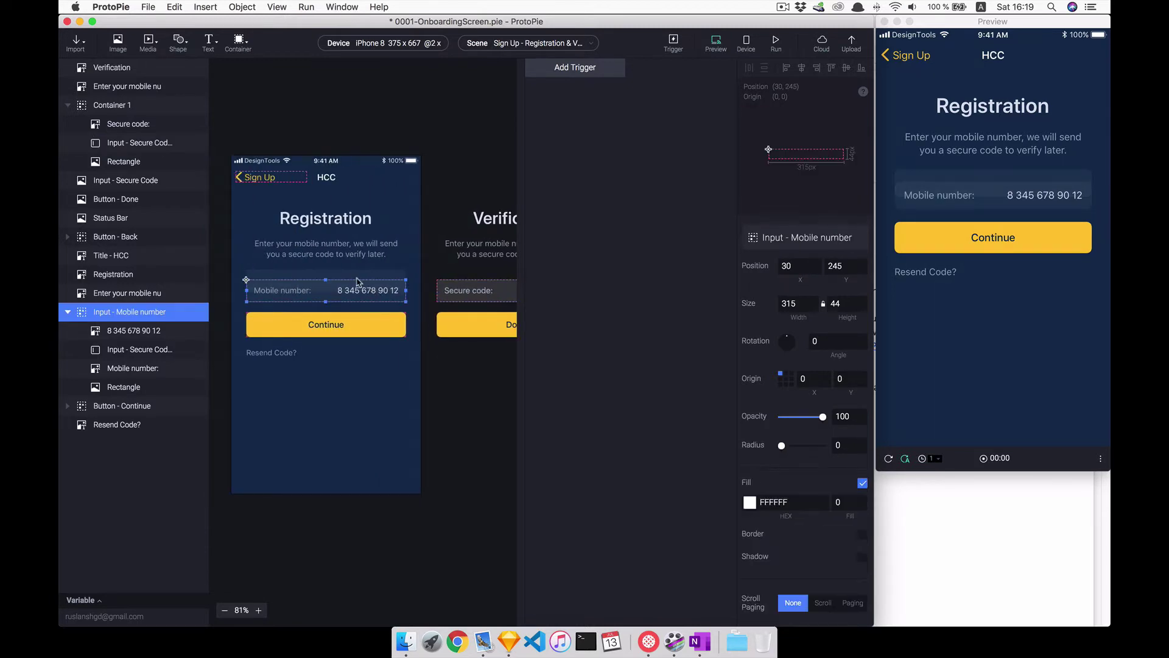
Set the mobile-number input's Y to 0, place it below its label, and hide the sample number.
{"action": "double_click", "coordinate": [357, 278]}
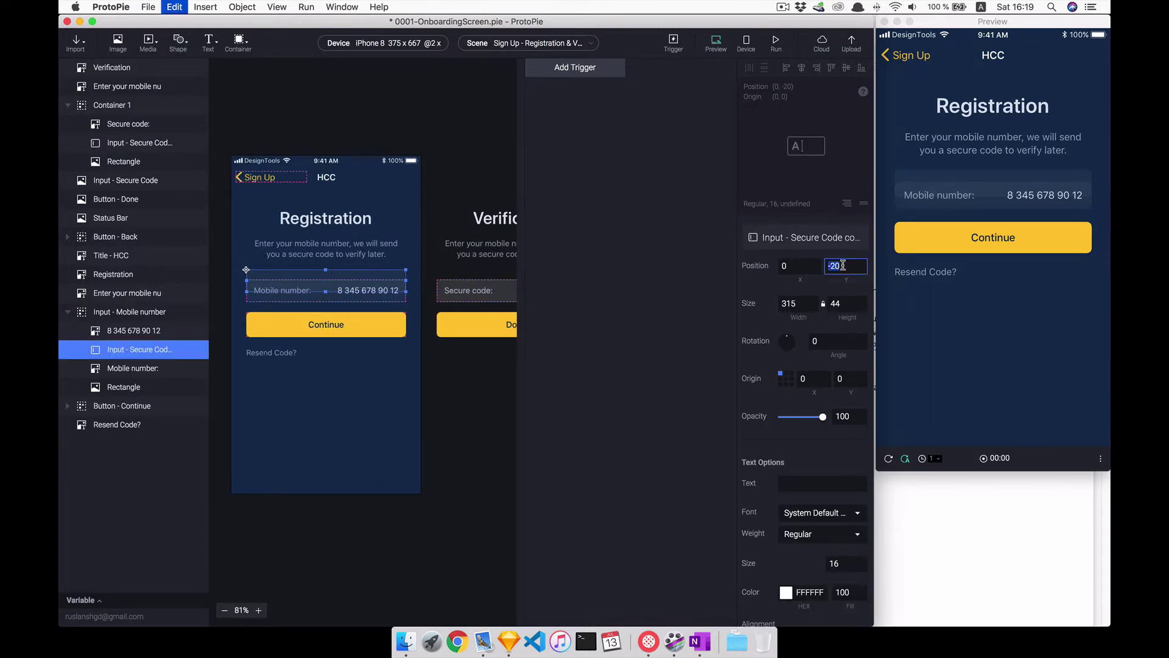
{"action": "type", "text": "0"}
{"action": "key", "text": "Return"}
{"action": "left_click", "coordinate": [113, 368]}
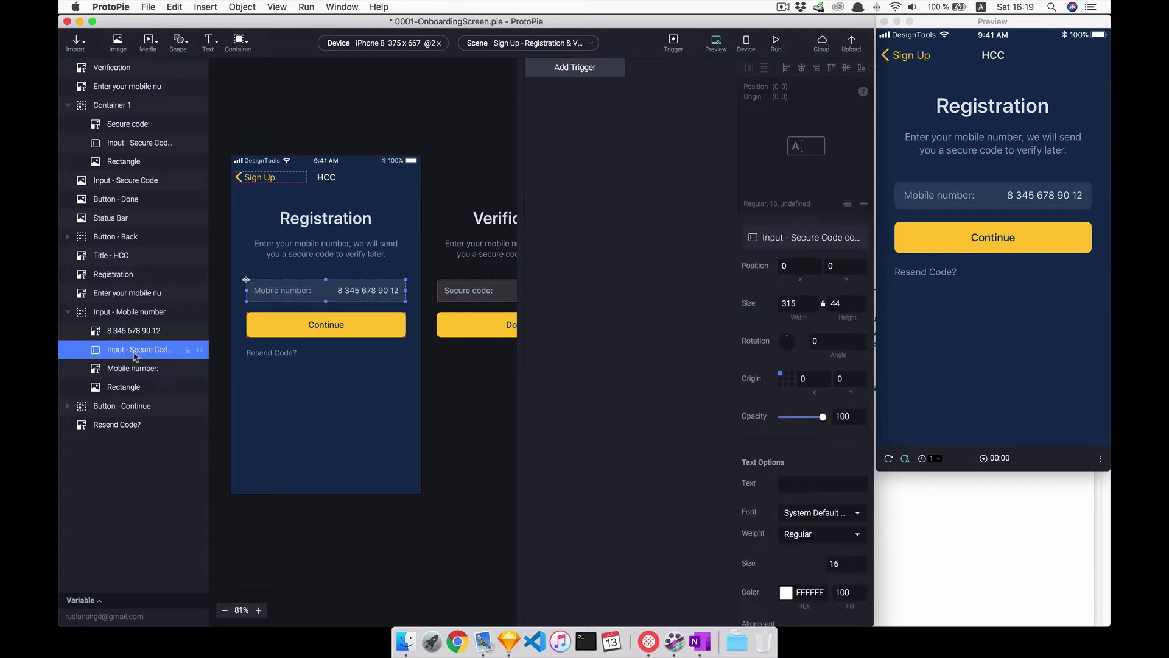
{"action": "left_click_drag", "start_coordinate": [134, 353], "coordinate": [135, 384]}
{"action": "left_click", "coordinate": [134, 356]}
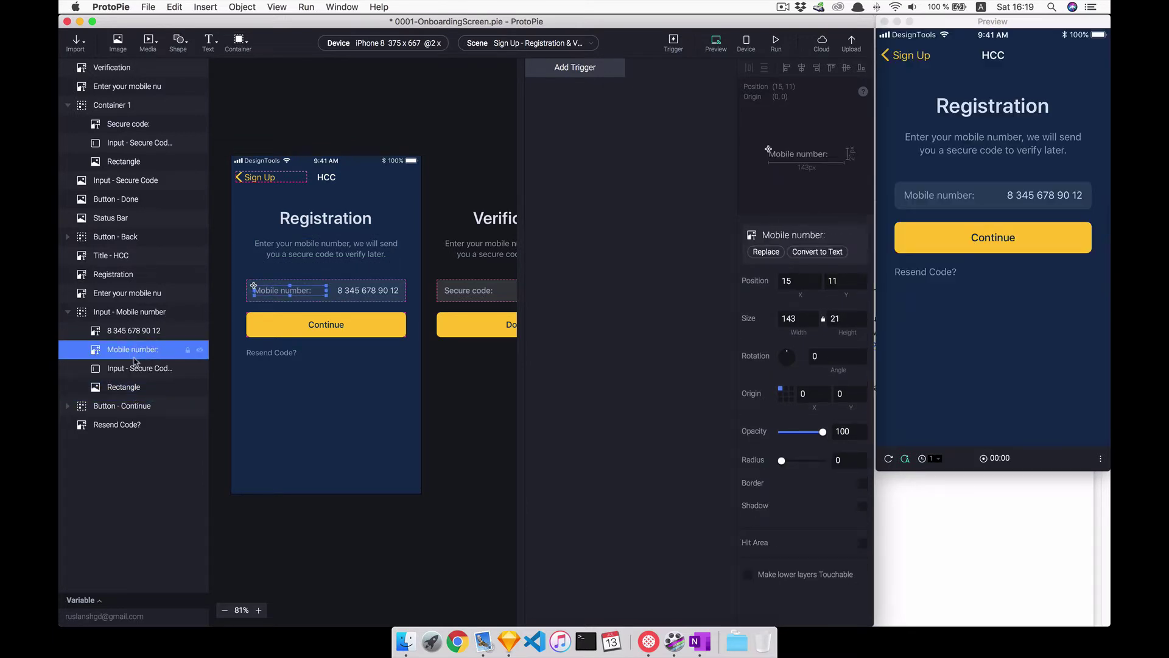
{"action": "left_click", "coordinate": [200, 330]}
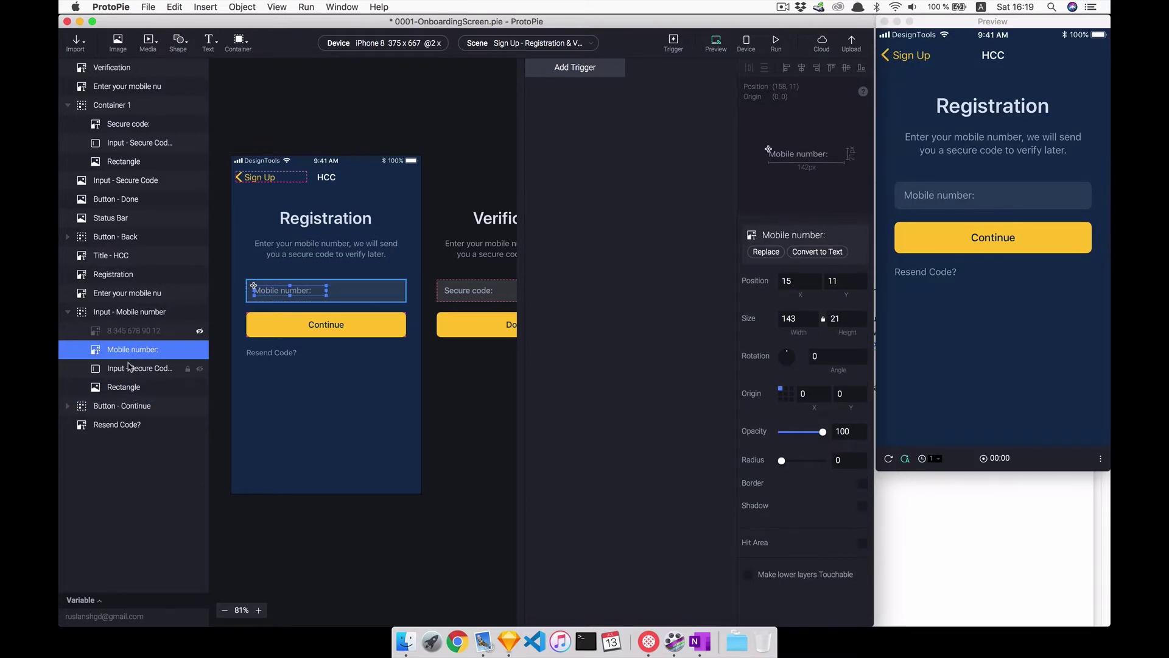
{"action": "left_click", "coordinate": [131, 367]}
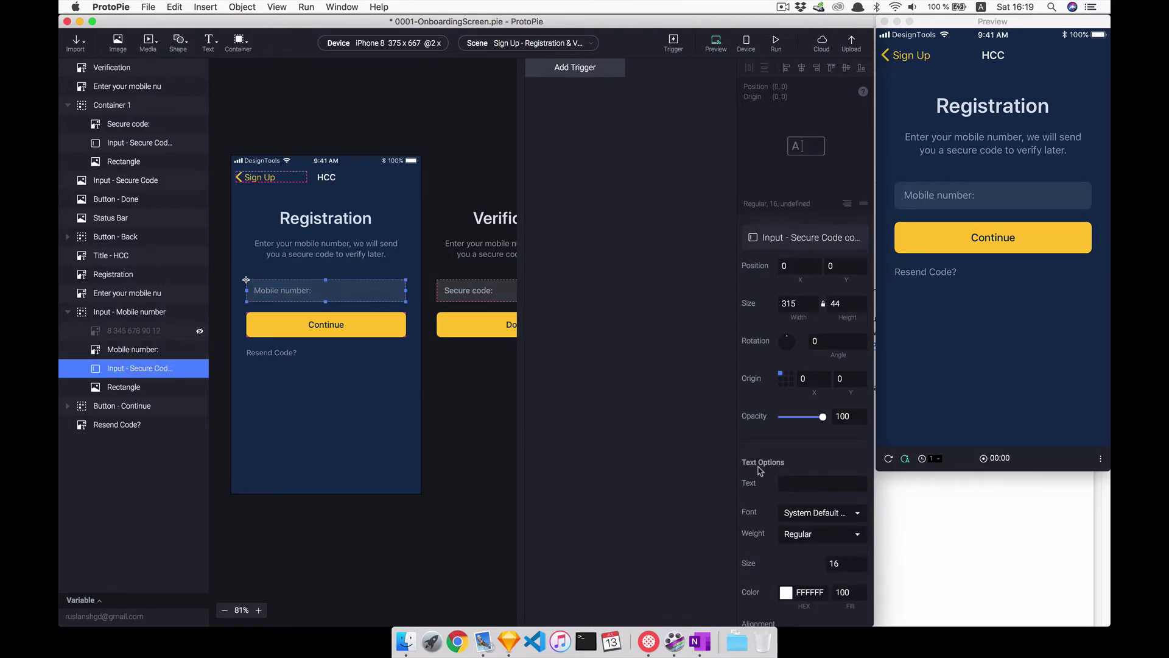
Hide the Secure code: text and Rectangle layers in Container 1.
{"action": "scroll", "coordinate": [759, 470], "scroll_direction": "down", "scroll_amount": 5}
{"action": "scroll", "coordinate": [759, 470], "scroll_direction": "down", "scroll_amount": 2}
{"action": "scroll", "coordinate": [759, 470], "scroll_direction": "down", "scroll_amount": 3}
{"action": "scroll", "coordinate": [759, 472], "scroll_direction": "up", "scroll_amount": 5}
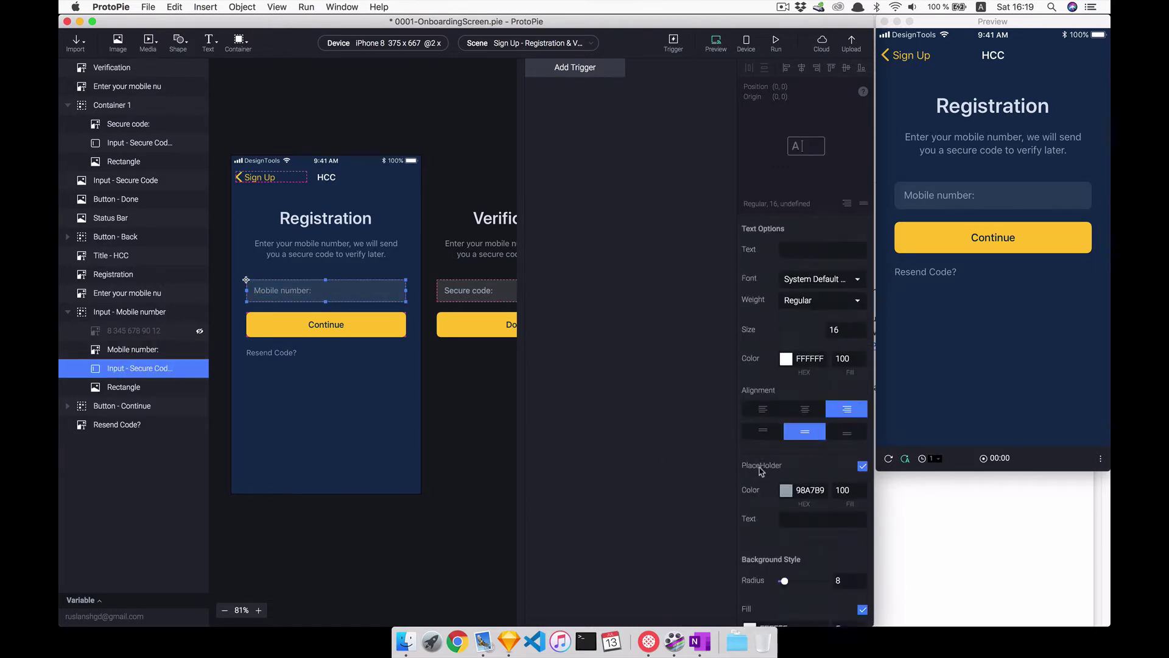
{"action": "scroll", "coordinate": [761, 471], "scroll_direction": "up", "scroll_amount": 3}
{"action": "scroll", "coordinate": [294, 399], "scroll_direction": "right", "scroll_amount": 5}
{"action": "left_click", "coordinate": [191, 138]}
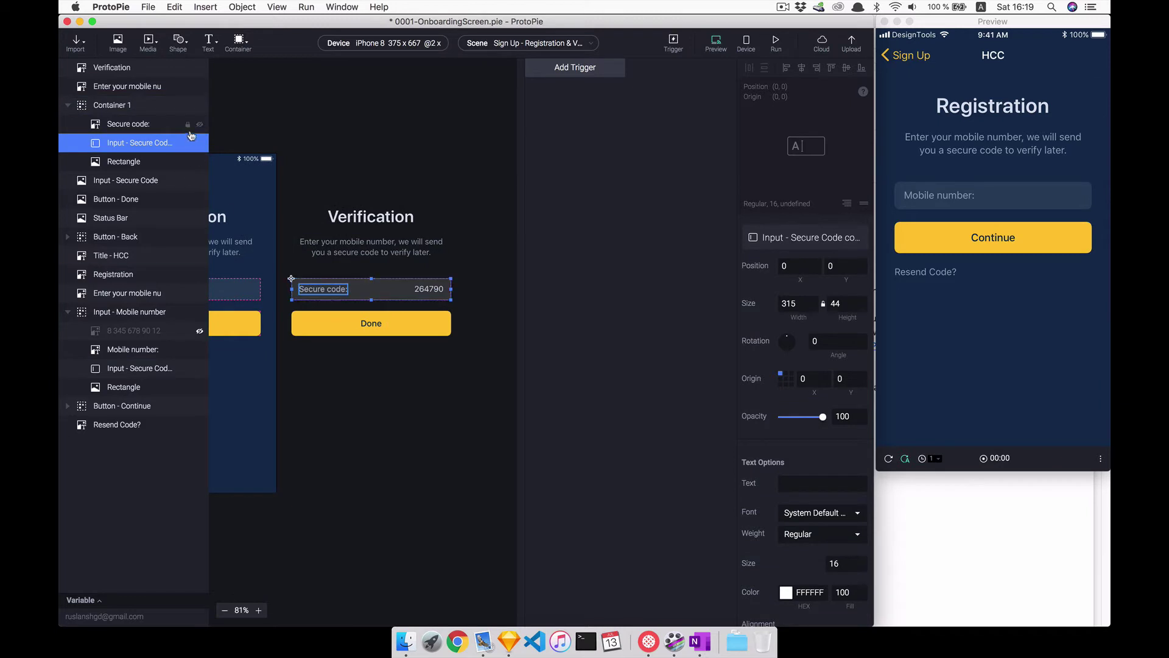
{"action": "left_click", "coordinate": [200, 125]}
{"action": "left_click", "coordinate": [199, 161]}
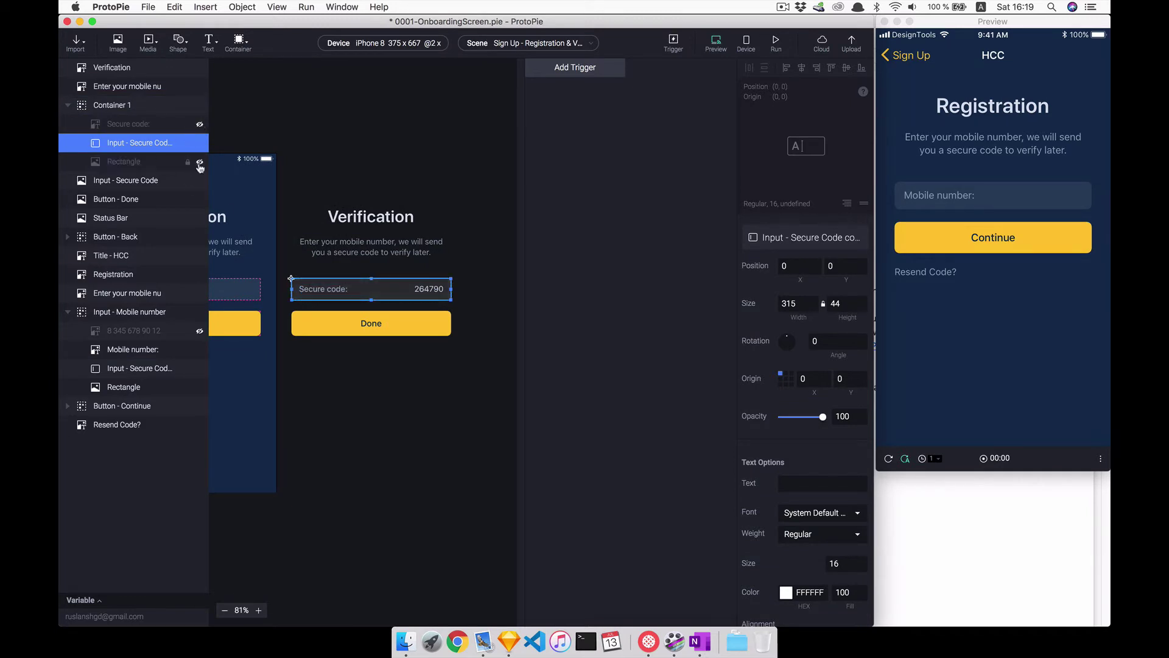
Hide the Mobile number field's background Rectangle.
{"action": "scroll", "coordinate": [341, 304], "scroll_direction": "left", "scroll_amount": 2}
{"action": "scroll", "coordinate": [366, 283], "scroll_direction": "left", "scroll_amount": 3}
{"action": "double_click", "coordinate": [365, 283]}
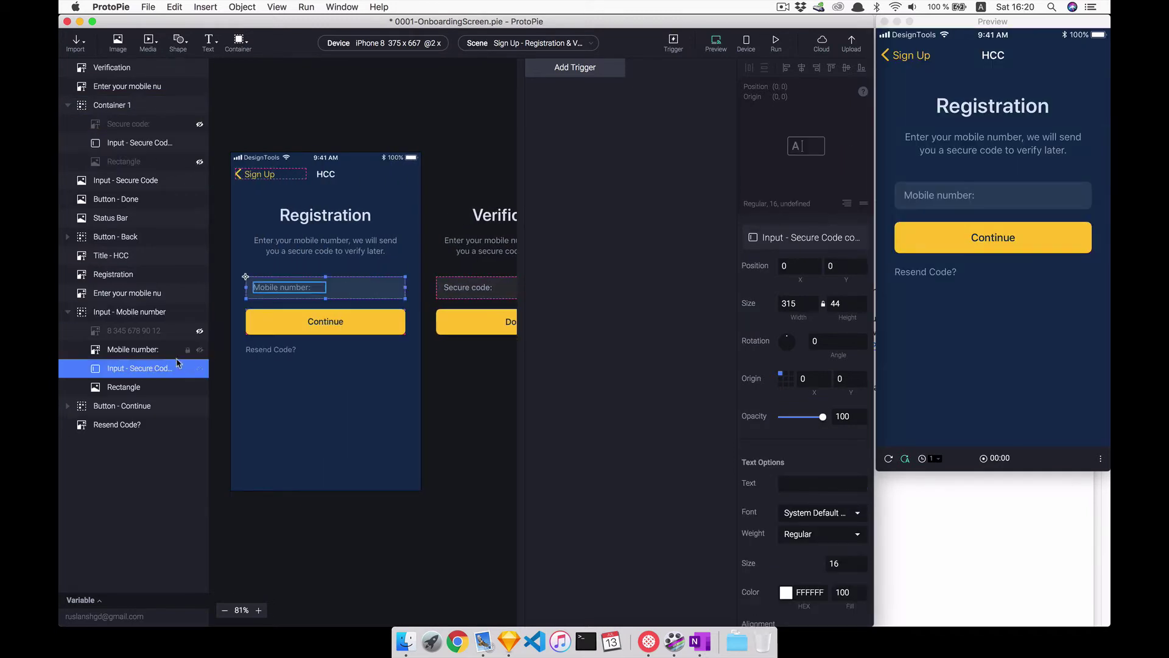
{"action": "left_click", "coordinate": [201, 391]}
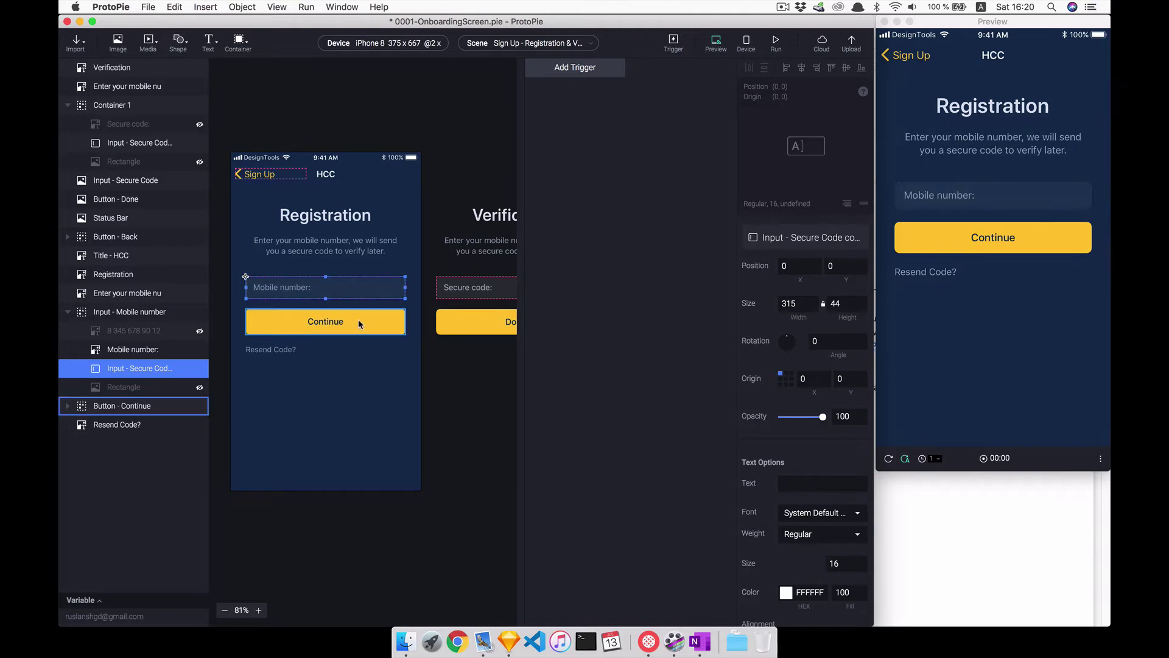
{"action": "left_click", "coordinate": [385, 397]}
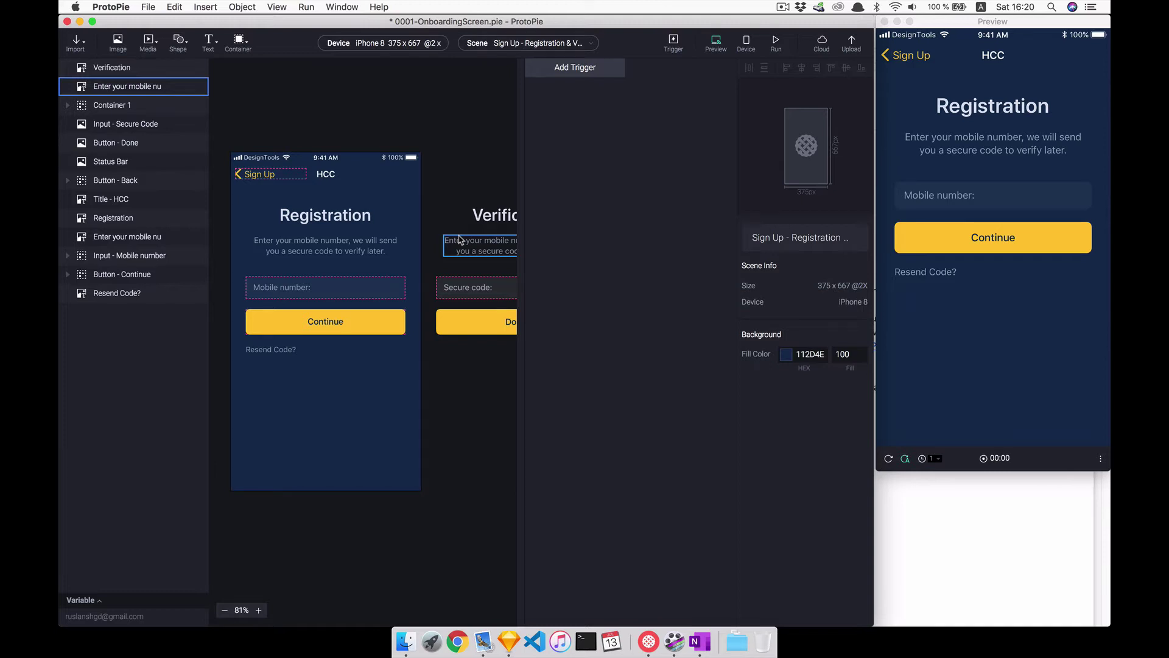
Add a Start trigger set to Start After Jump and select the Label - Back layer.
{"action": "left_click", "coordinate": [575, 71]}
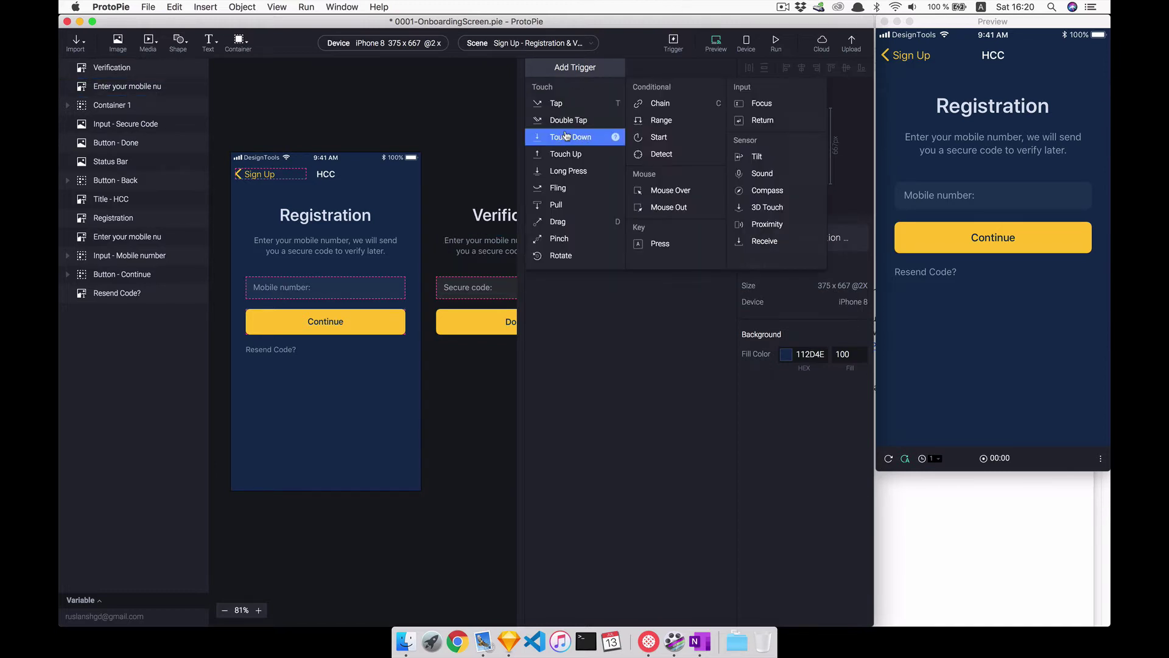
{"action": "left_click", "coordinate": [644, 135]}
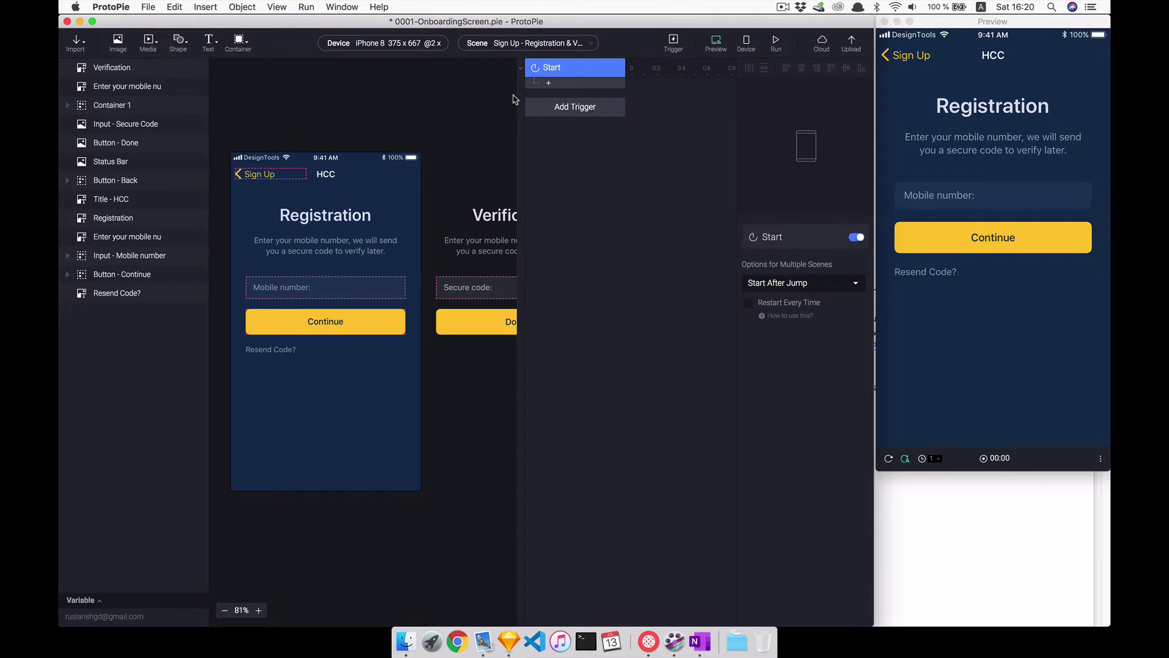
{"action": "left_click", "coordinate": [266, 177]}
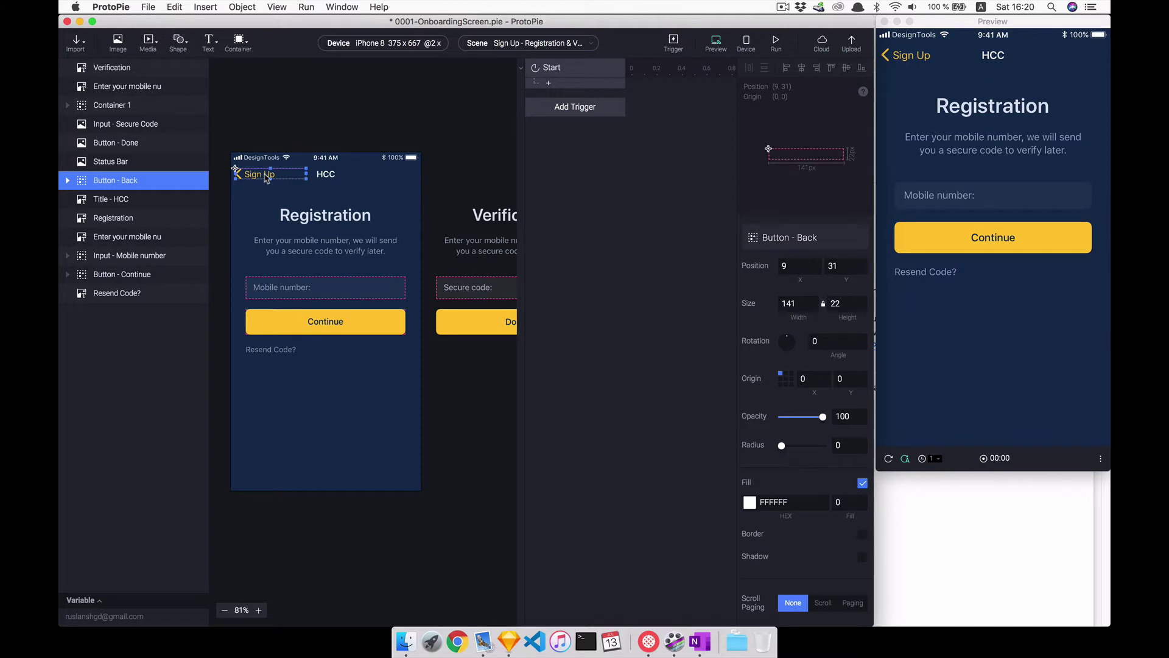
{"action": "double_click", "coordinate": [266, 176]}
Add Move and Opacity responses so Label - Back starts at opacity 0, X 38, and fades in.
{"action": "left_click", "coordinate": [548, 82]}
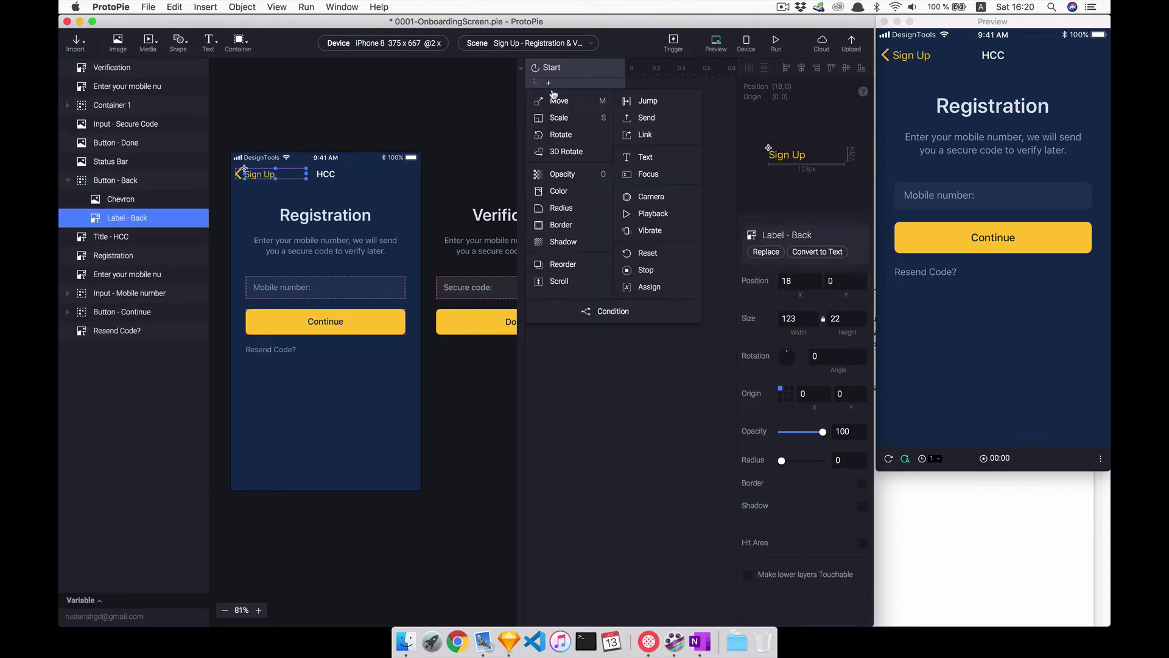
{"action": "left_click", "coordinate": [552, 101]}
{"action": "left_click", "coordinate": [557, 195]}
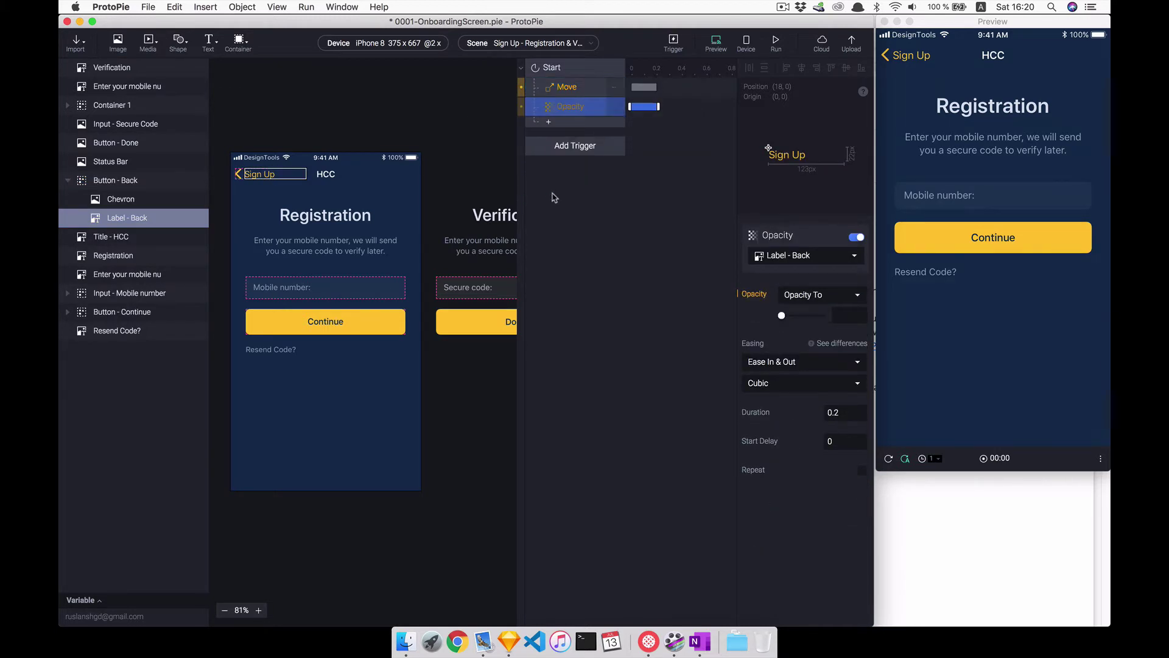
{"action": "type", "text": "46"}
{"action": "left_click_drag", "start_coordinate": [877, 319], "coordinate": [880, 317]}
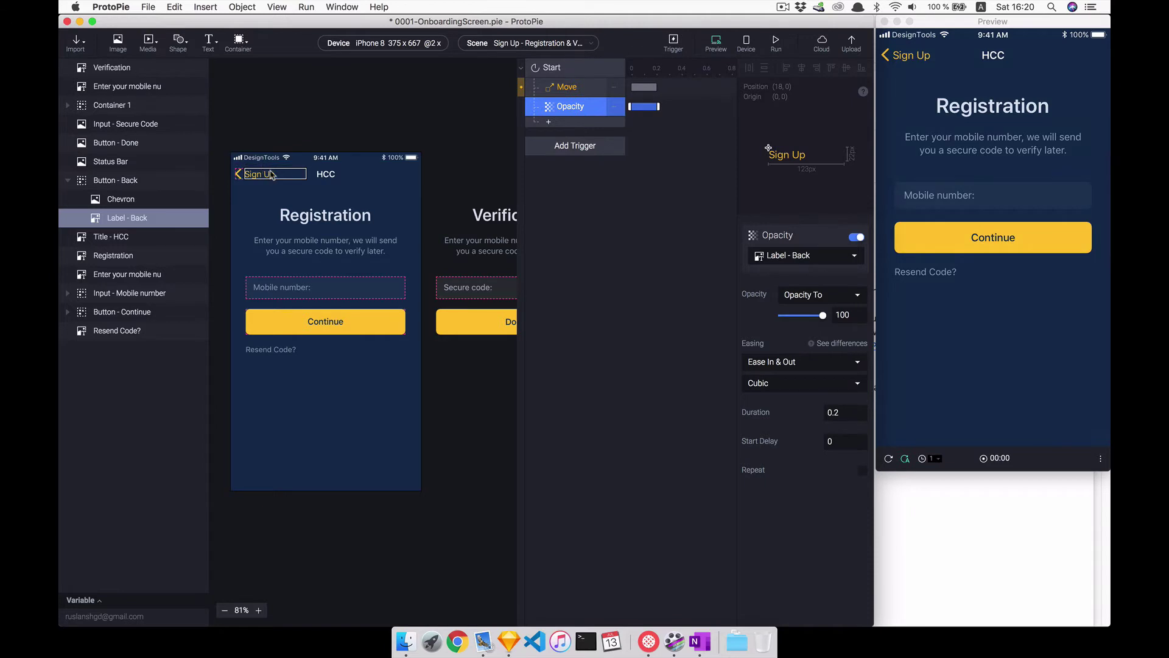
{"action": "left_click", "coordinate": [561, 89]}
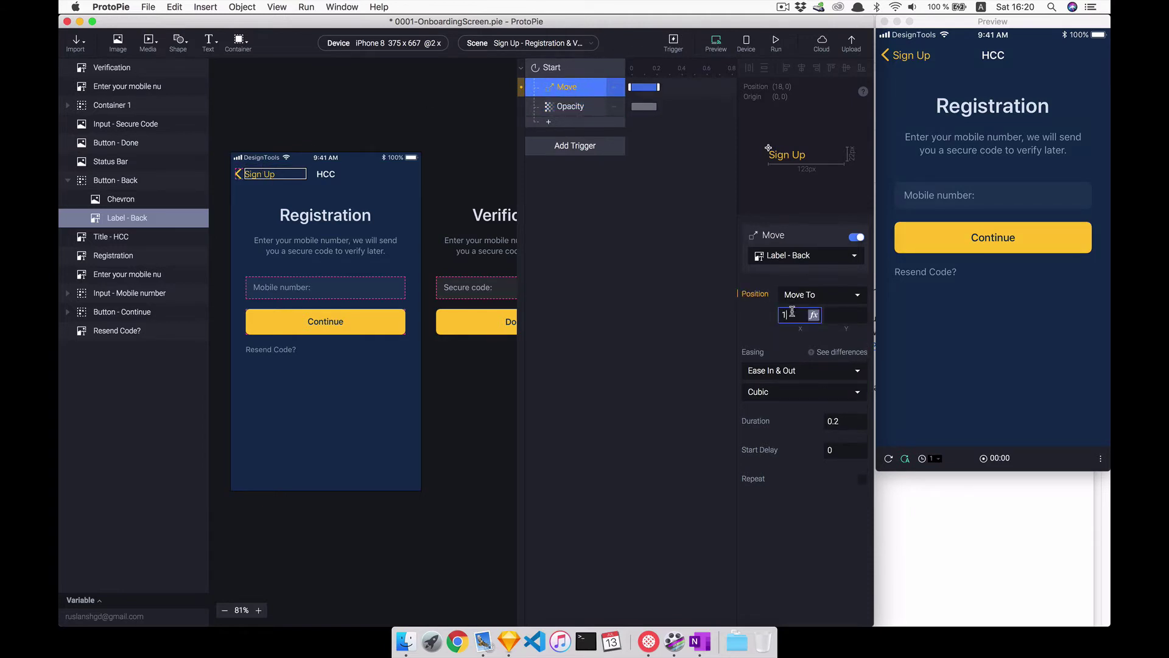
{"action": "left_click", "coordinate": [251, 202]}
{"action": "left_click", "coordinate": [263, 180]}
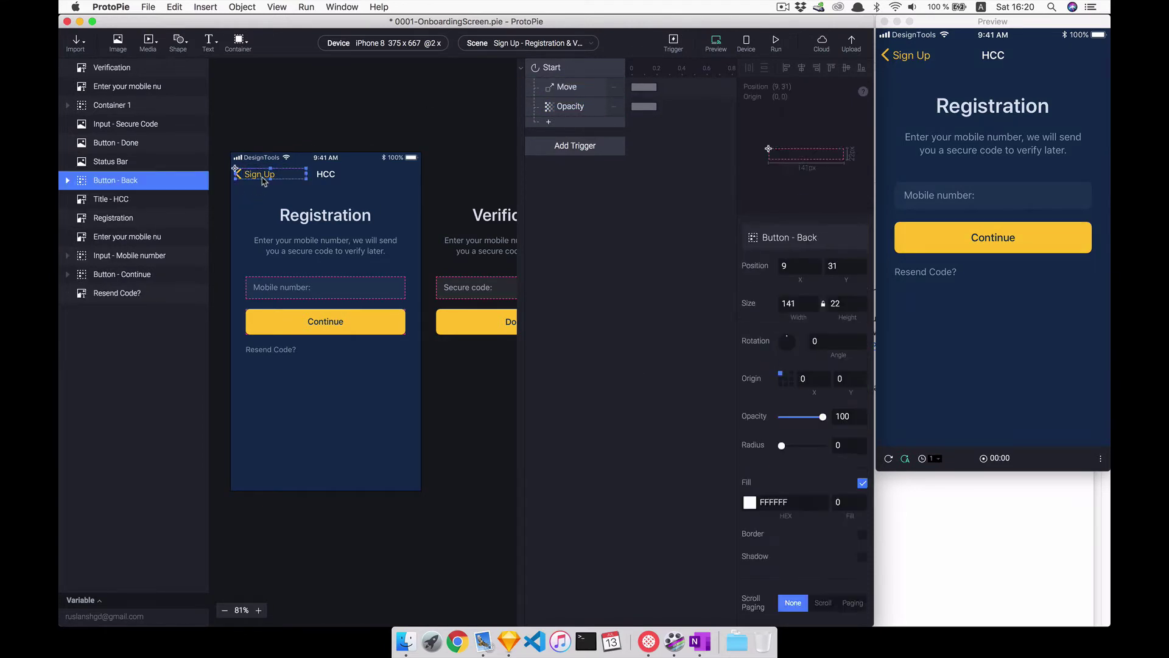
{"action": "double_click", "coordinate": [264, 181]}
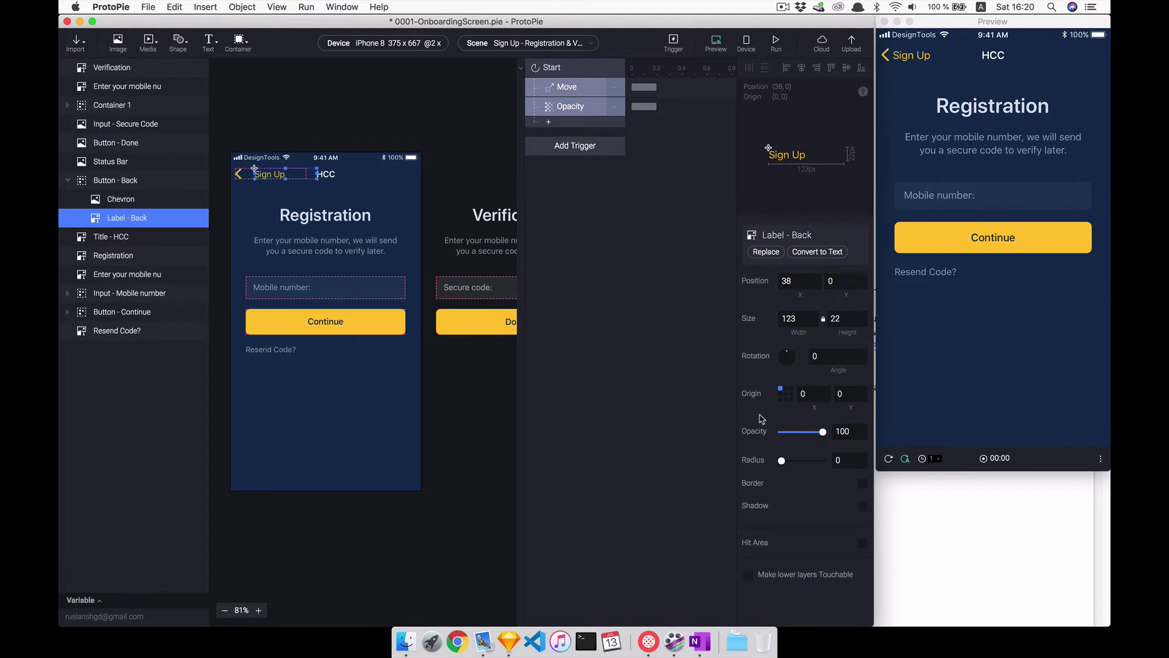
{"action": "left_click_drag", "start_coordinate": [795, 436], "coordinate": [639, 430]}
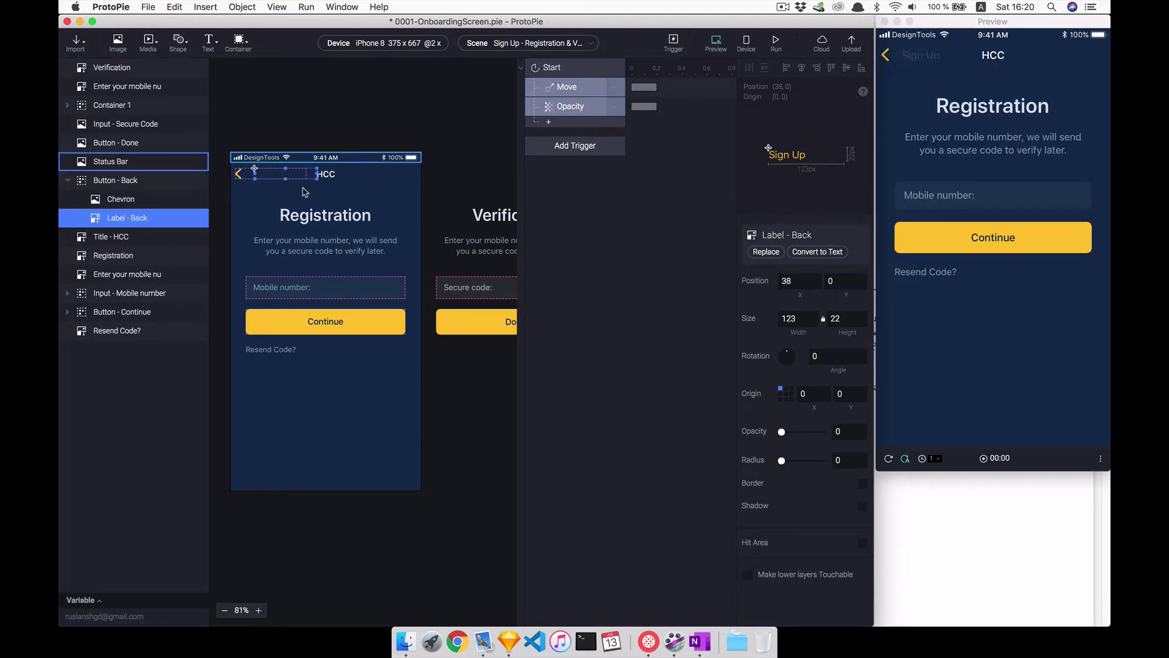
Add an Opacity response making the Chevron fade in from opacity 0.
{"action": "left_click", "coordinate": [238, 174]}
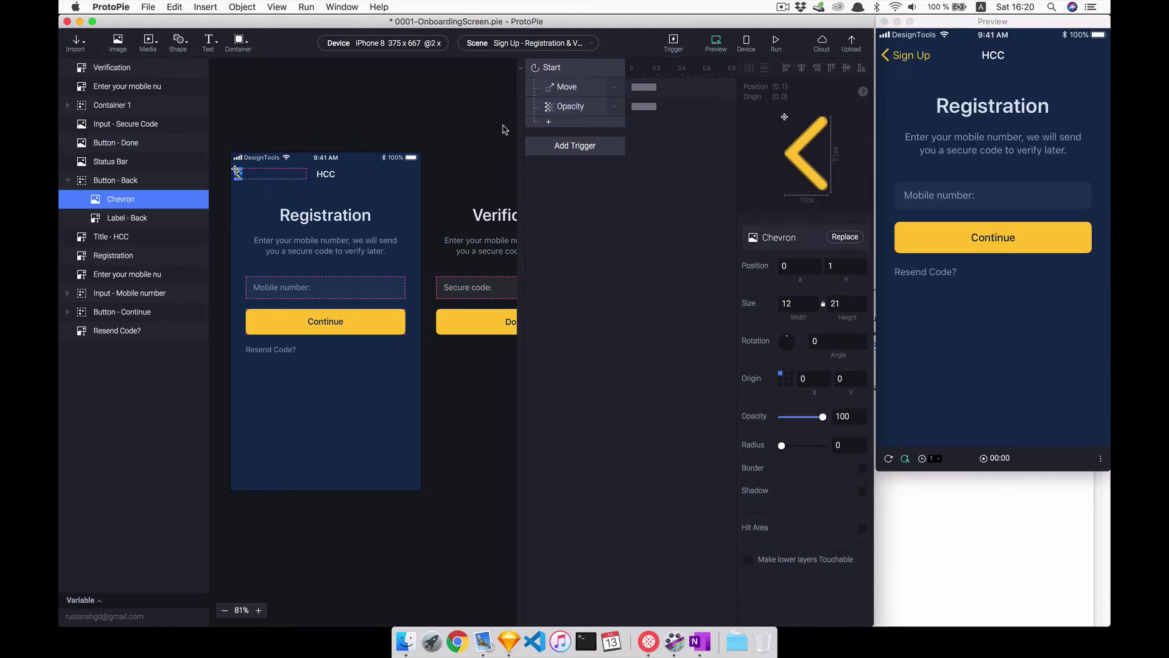
{"action": "left_click", "coordinate": [547, 124]}
{"action": "left_click", "coordinate": [563, 188]}
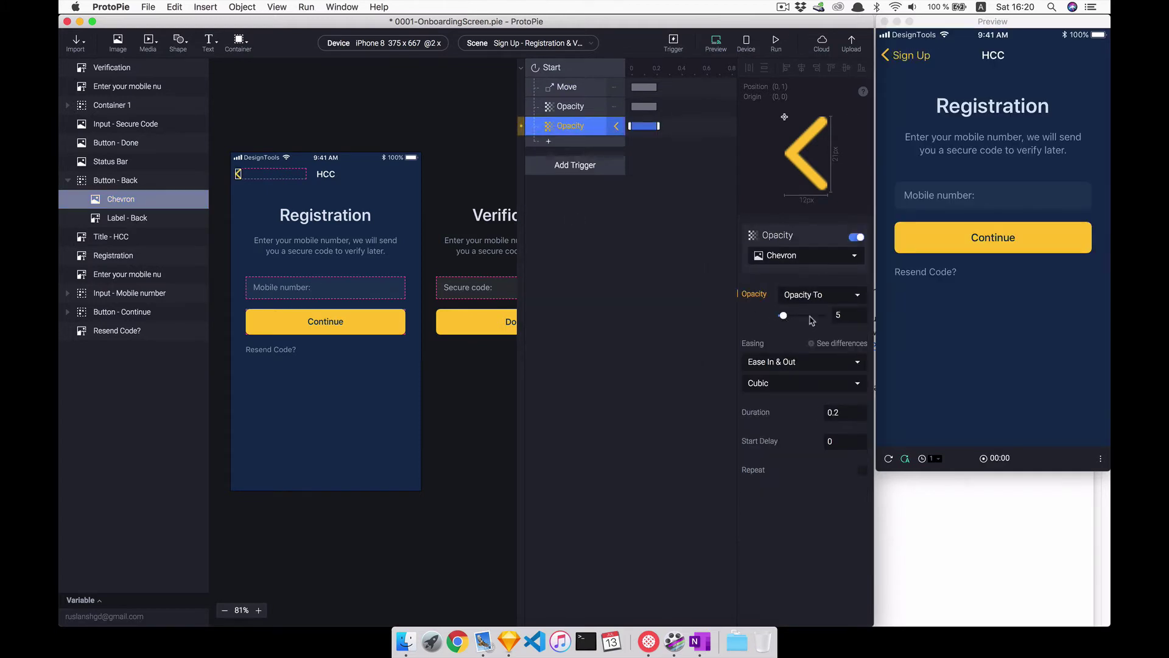
{"action": "left_click_drag", "start_coordinate": [811, 316], "coordinate": [828, 316]}
{"action": "left_click", "coordinate": [137, 201]}
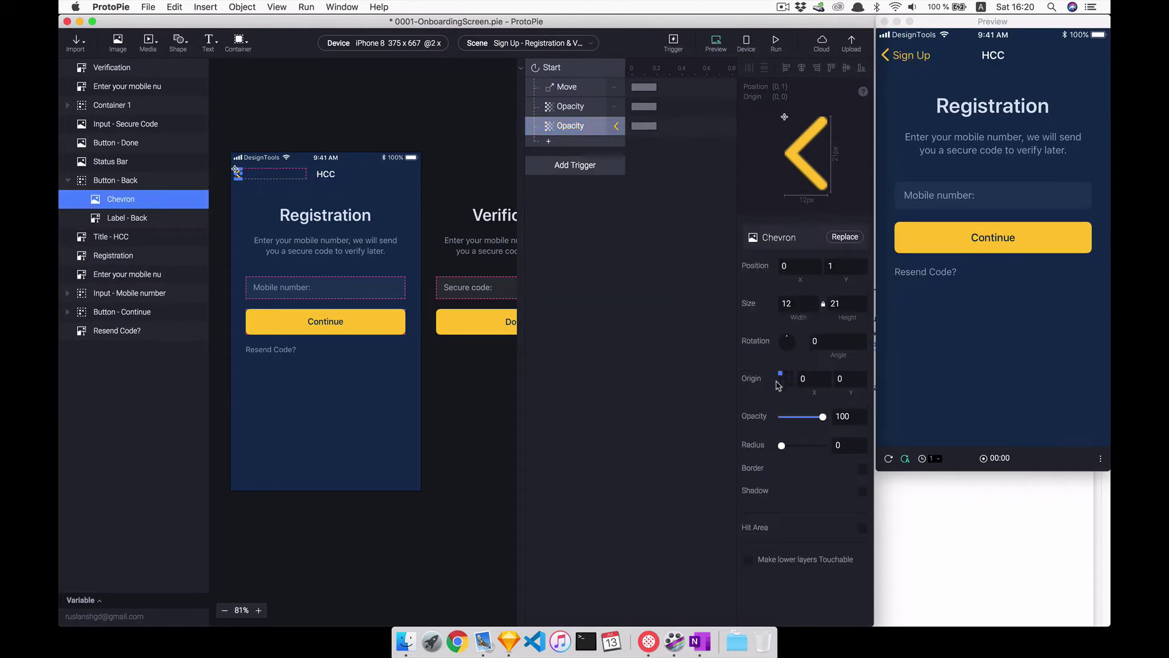
{"action": "left_click_drag", "start_coordinate": [797, 417], "coordinate": [755, 430]}
Add Move and Opacity Start responses for the HCC title, fading in from opacity 0.
{"action": "left_click", "coordinate": [295, 186]}
{"action": "left_click", "coordinate": [328, 178]}
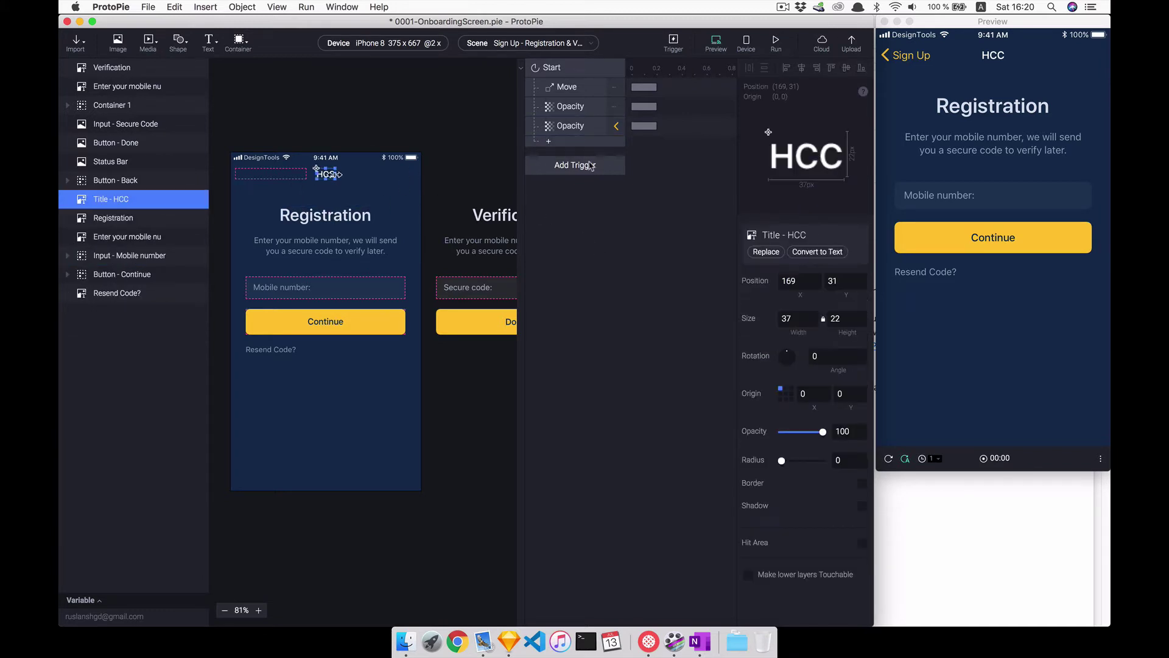
{"action": "left_click", "coordinate": [582, 146]}
{"action": "left_click", "coordinate": [548, 160]}
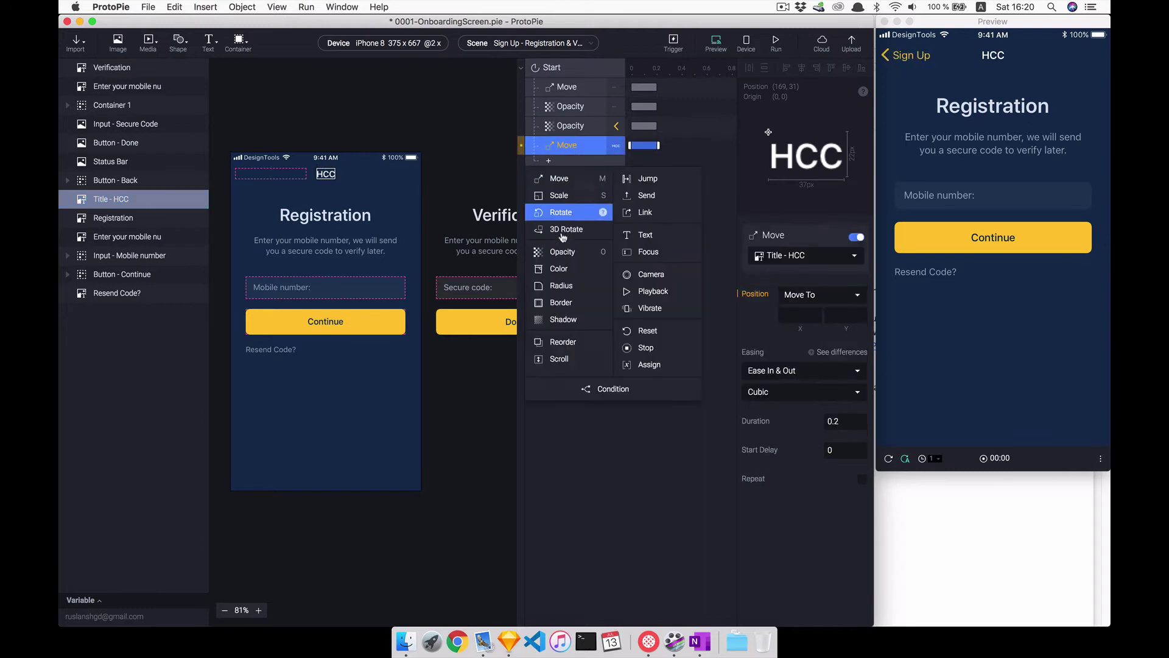
{"action": "left_click", "coordinate": [556, 252]}
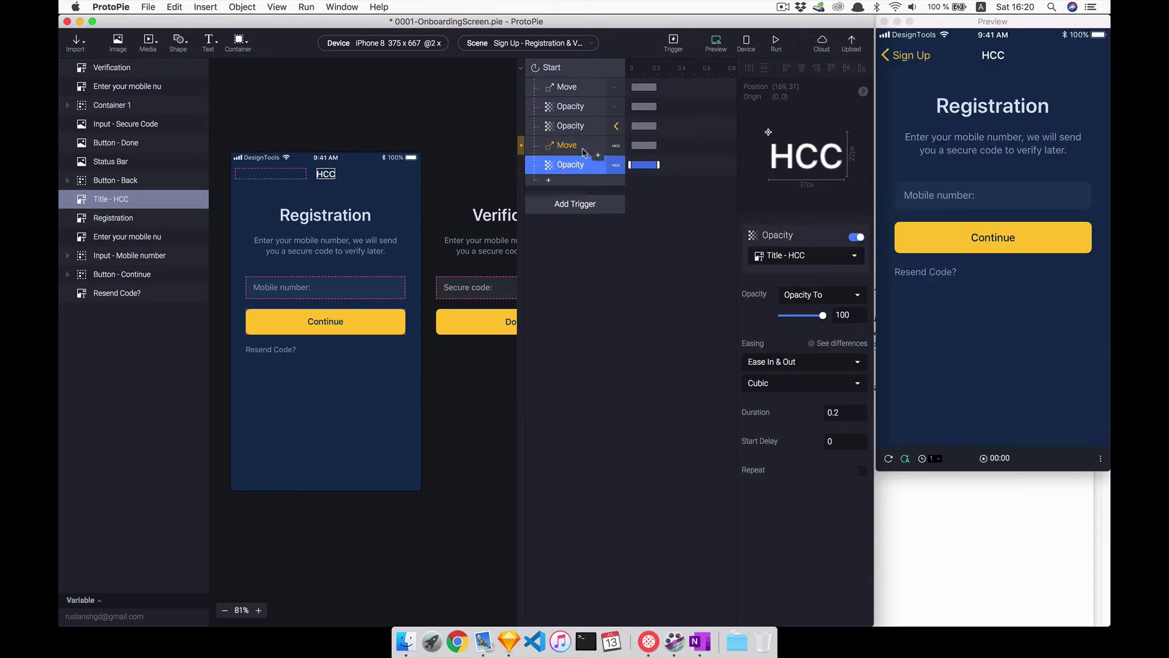
{"action": "left_click", "coordinate": [584, 149]}
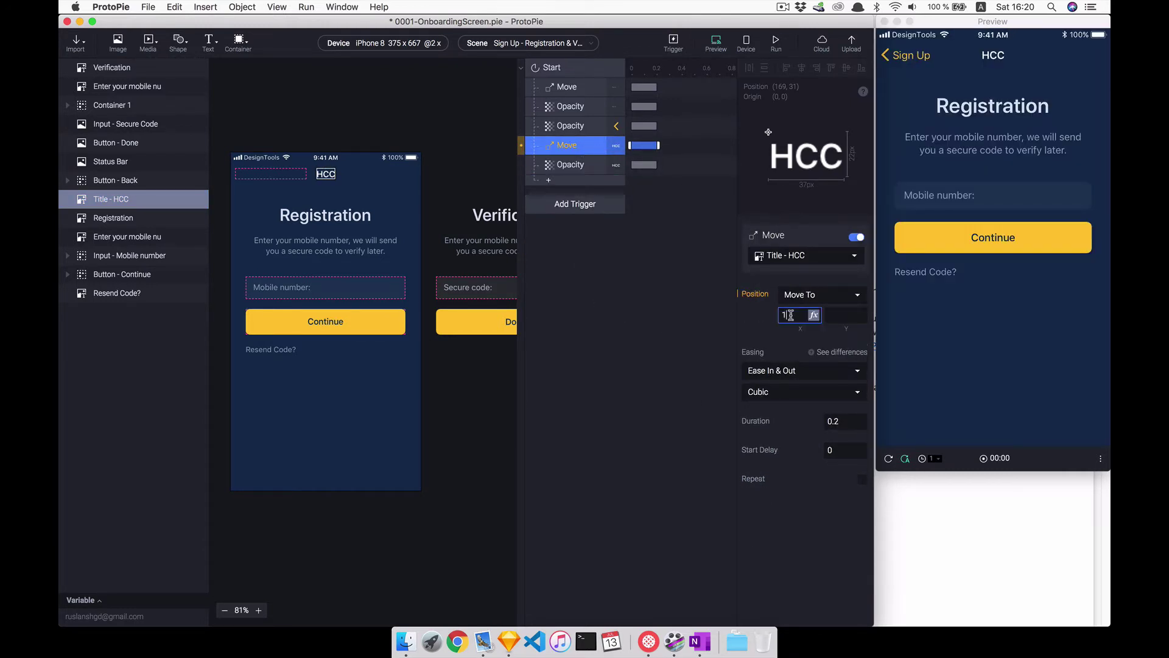
{"action": "left_click", "coordinate": [326, 177]}
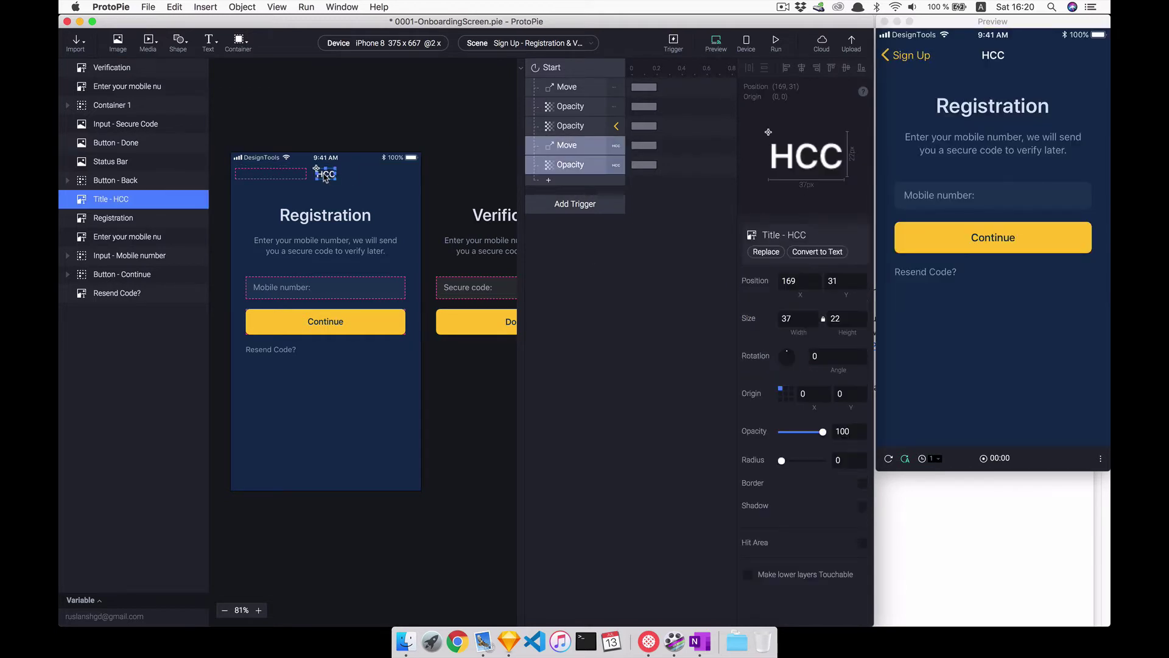
Give all five Start responses a duration of 0.56 seconds.
{"action": "left_click", "coordinate": [384, 195]}
{"action": "left_click", "coordinate": [552, 162]}
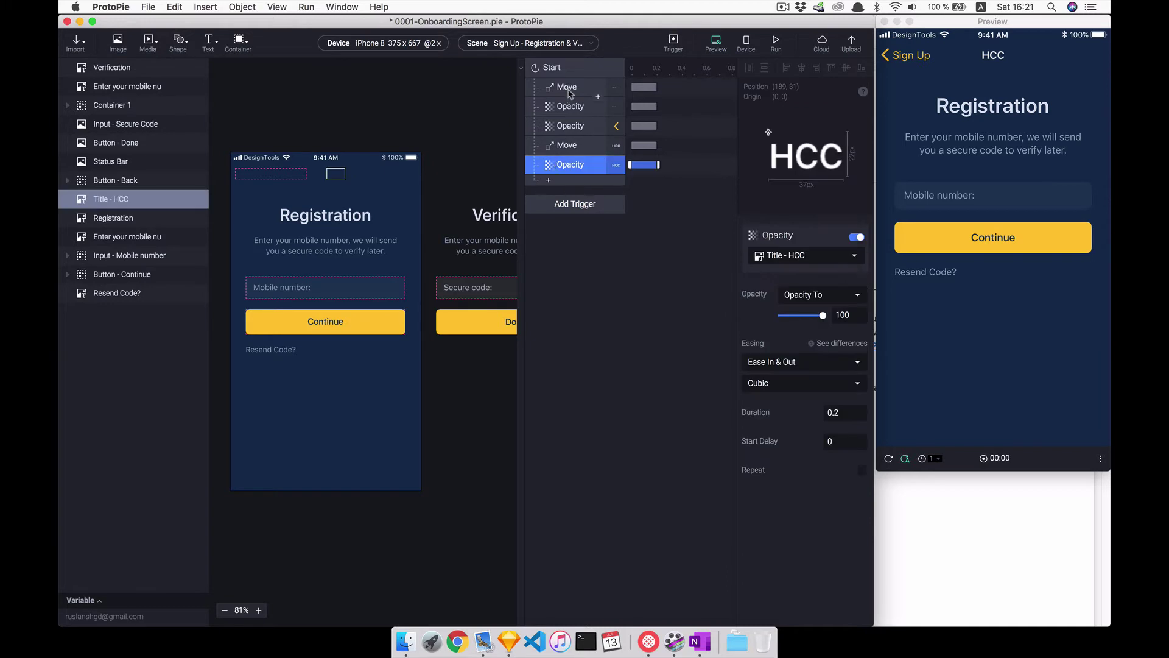
{"action": "left_click", "coordinate": [569, 88], "text": "shift"}
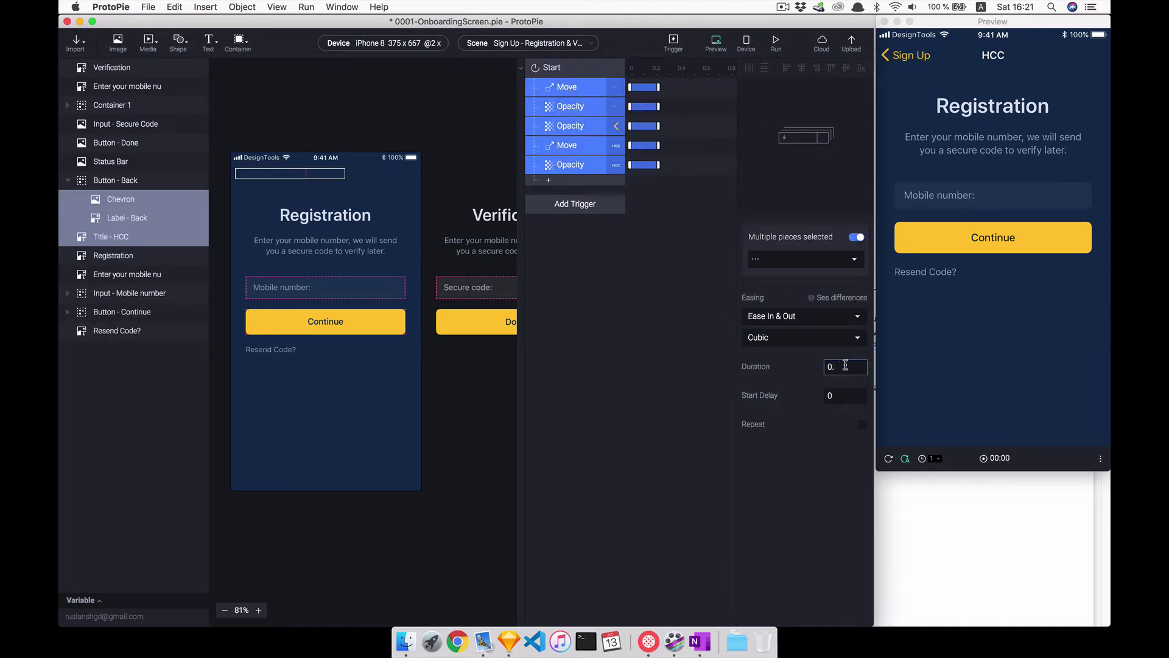
{"action": "type", "text": "56"}
{"action": "key", "text": "Return"}
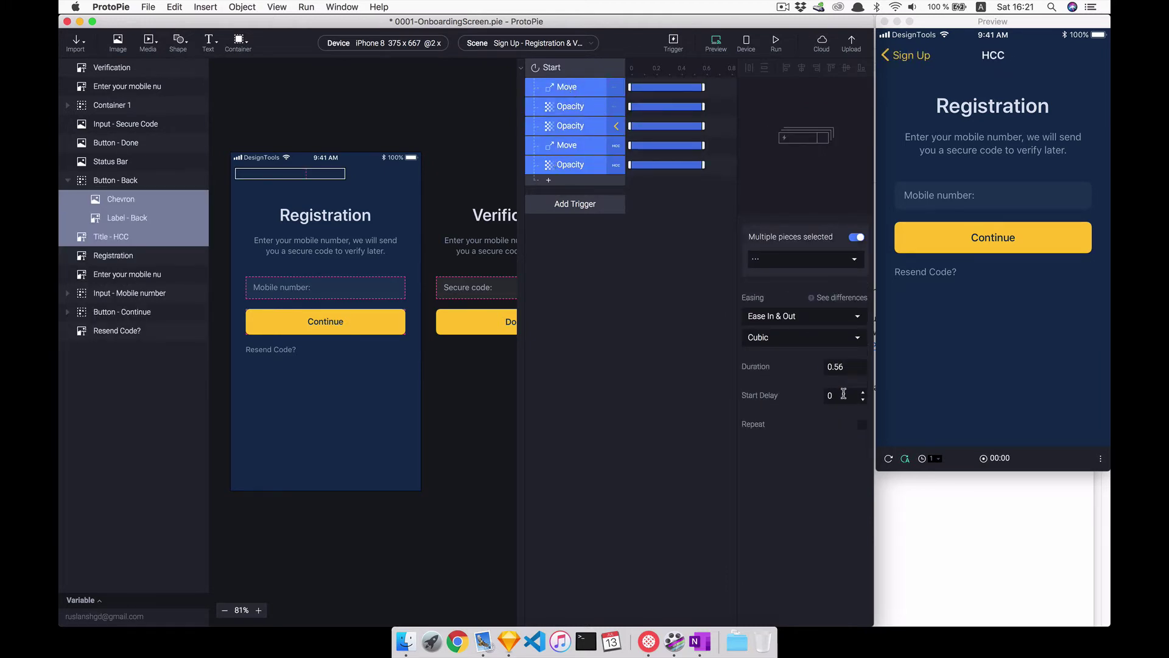
{"action": "left_click", "coordinate": [841, 393]}
{"action": "left_click", "coordinate": [358, 223]}
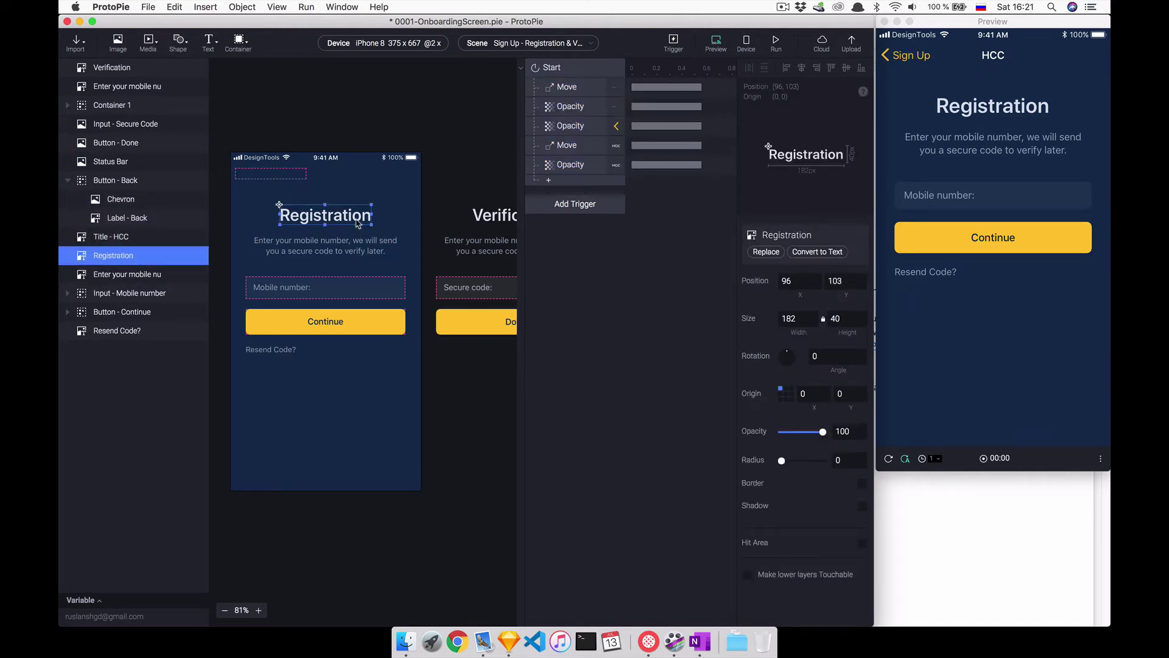
Add Move and Opacity Start responses for the Registration heading and its subtitle.
{"action": "left_click", "coordinate": [581, 183]}
{"action": "left_click", "coordinate": [568, 200]}
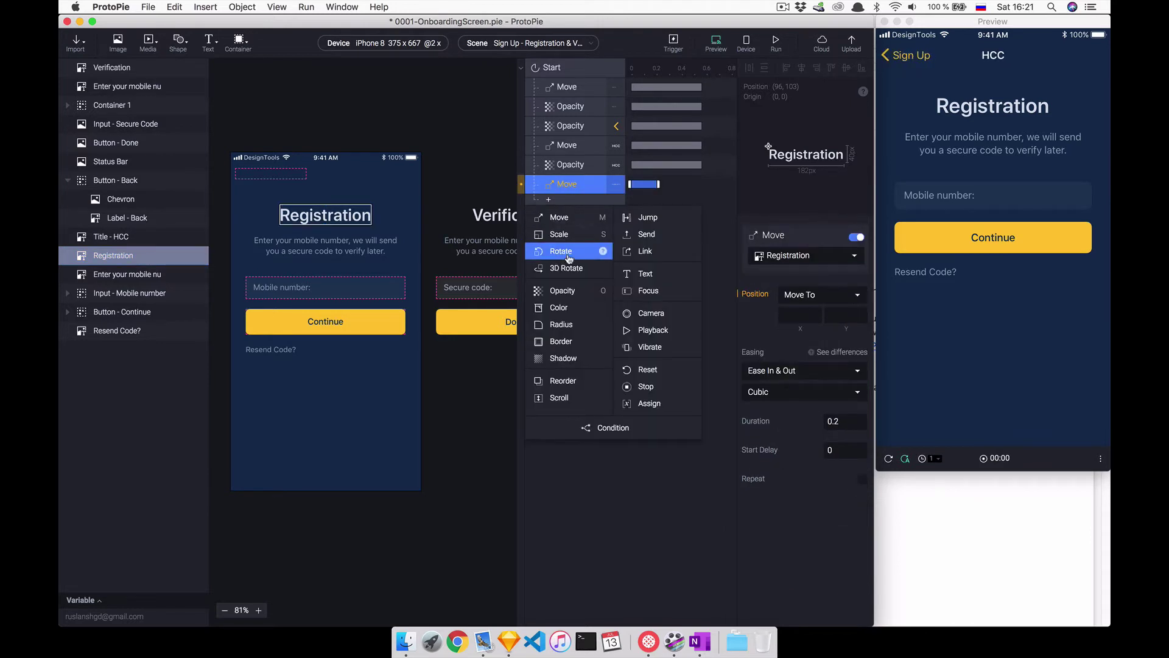
{"action": "left_click", "coordinate": [562, 291]}
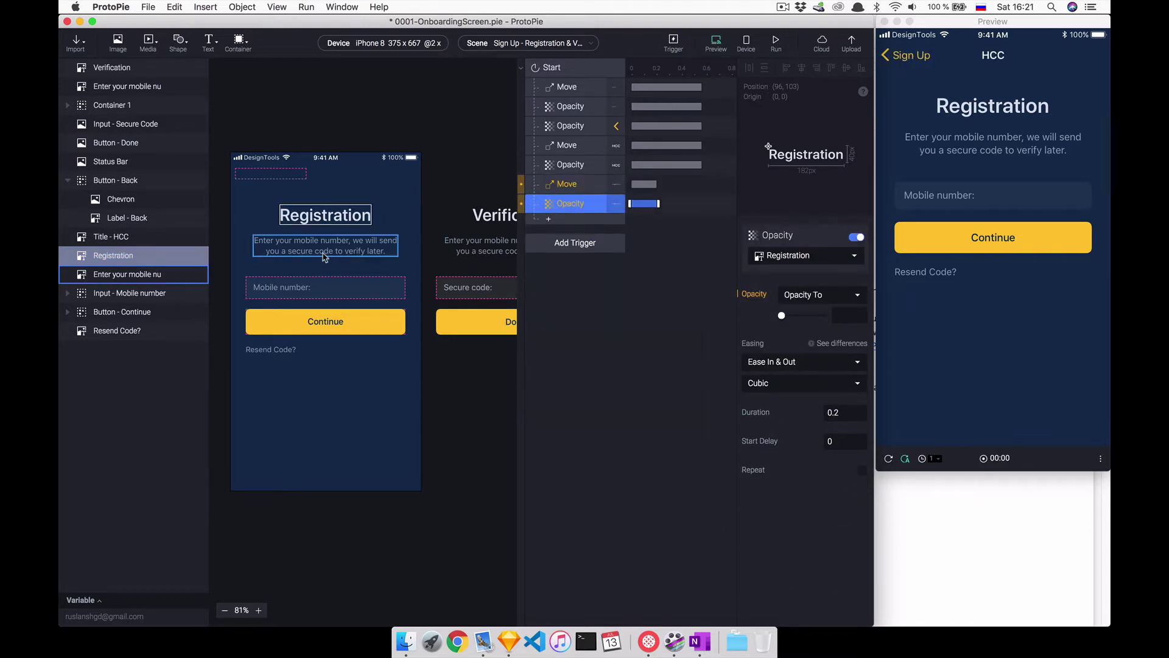
{"action": "left_click", "coordinate": [317, 250]}
{"action": "left_click", "coordinate": [551, 220]}
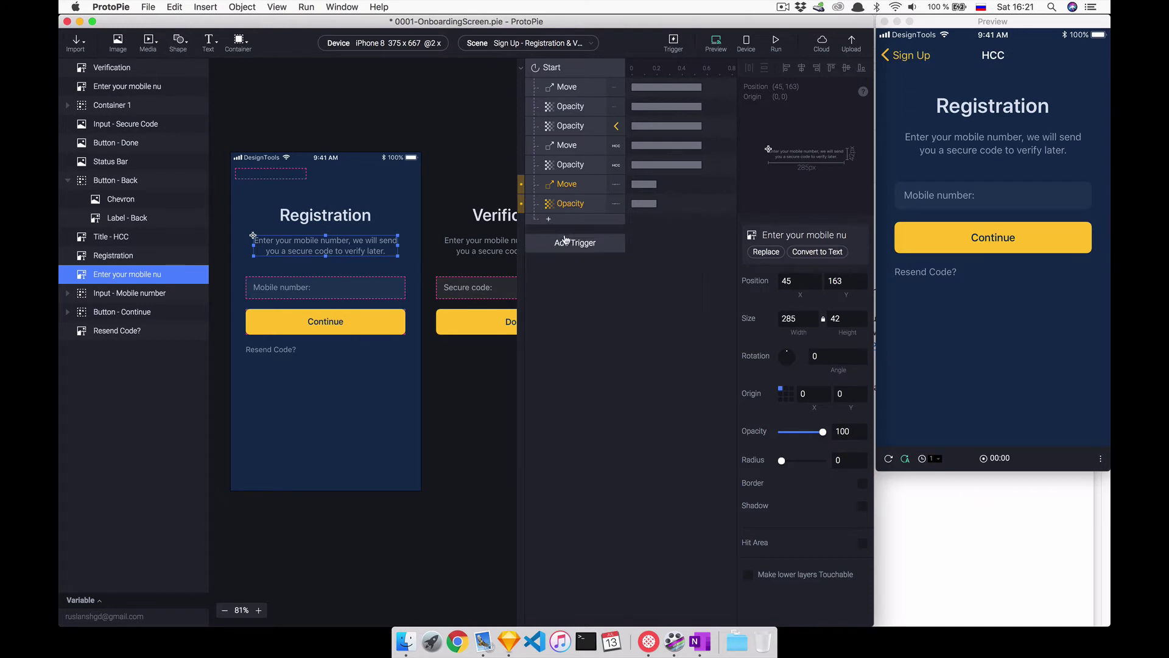
{"action": "left_click", "coordinate": [546, 240]}
{"action": "left_click", "coordinate": [562, 329]}
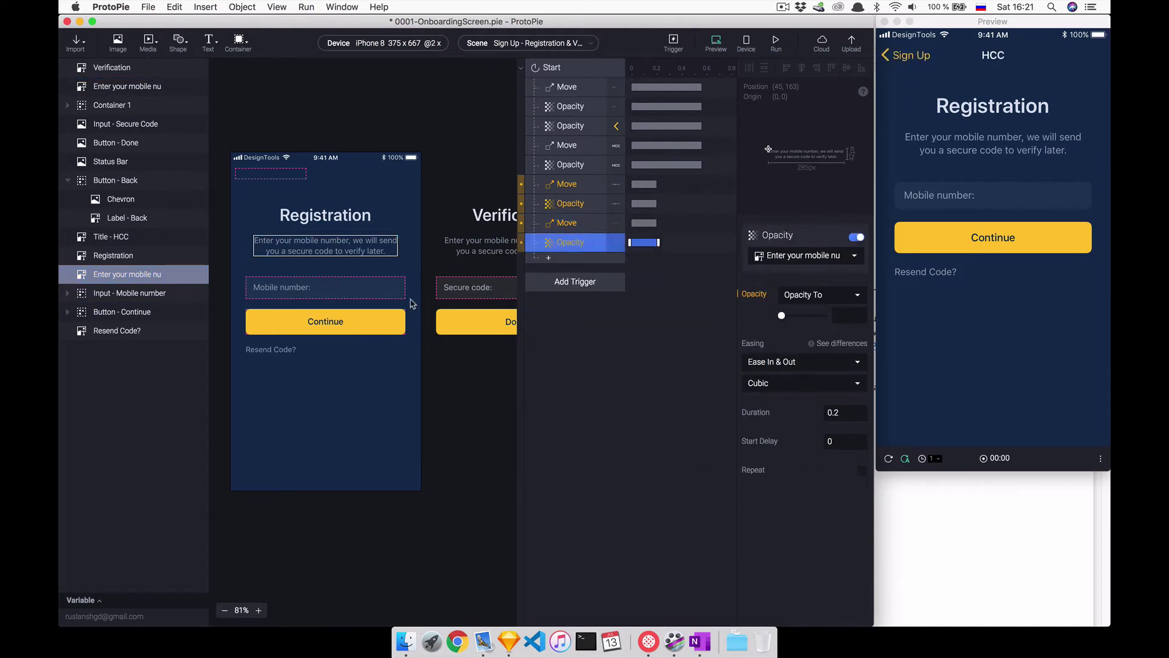
Add Move and Opacity Start responses for the mobile-number input and Continue button.
{"action": "left_click", "coordinate": [326, 287]}
{"action": "left_click", "coordinate": [592, 260]}
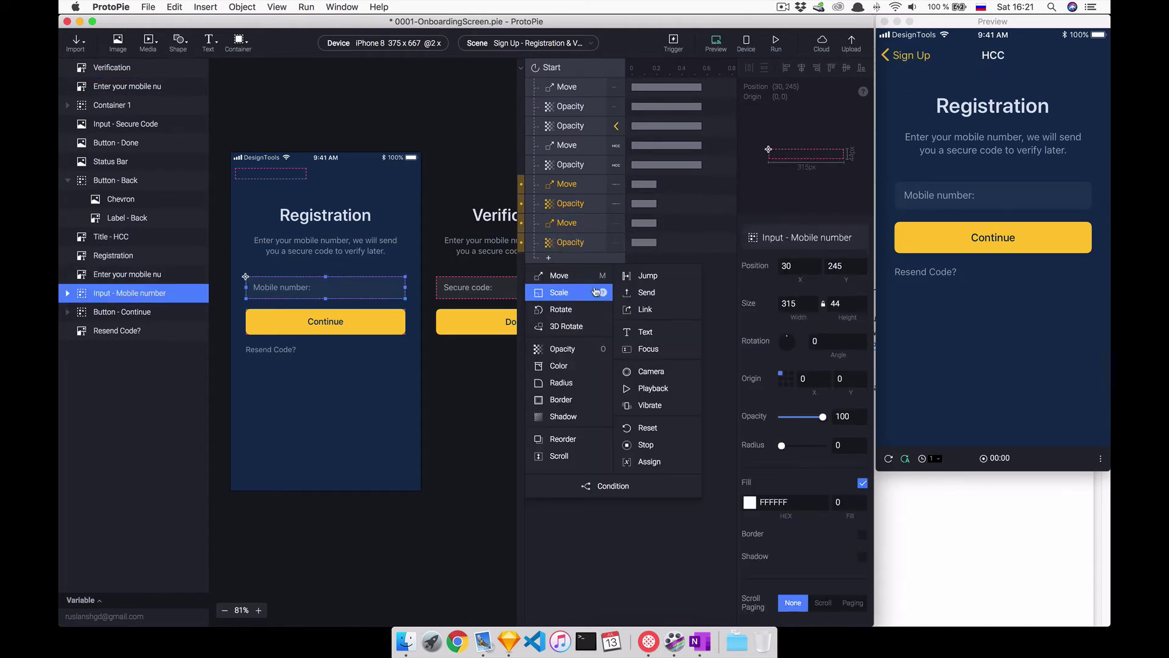
{"action": "left_click", "coordinate": [559, 275]}
{"action": "left_click", "coordinate": [589, 369]}
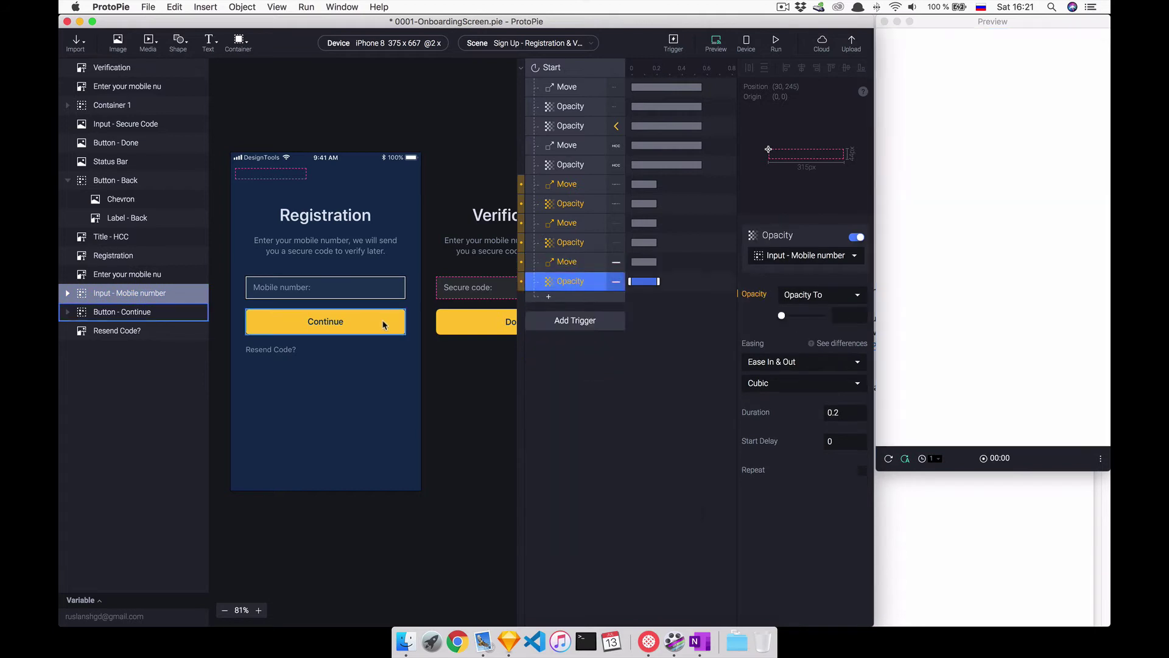
{"action": "left_click", "coordinate": [385, 321]}
{"action": "left_click", "coordinate": [548, 297]}
{"action": "left_click", "coordinate": [561, 305]}
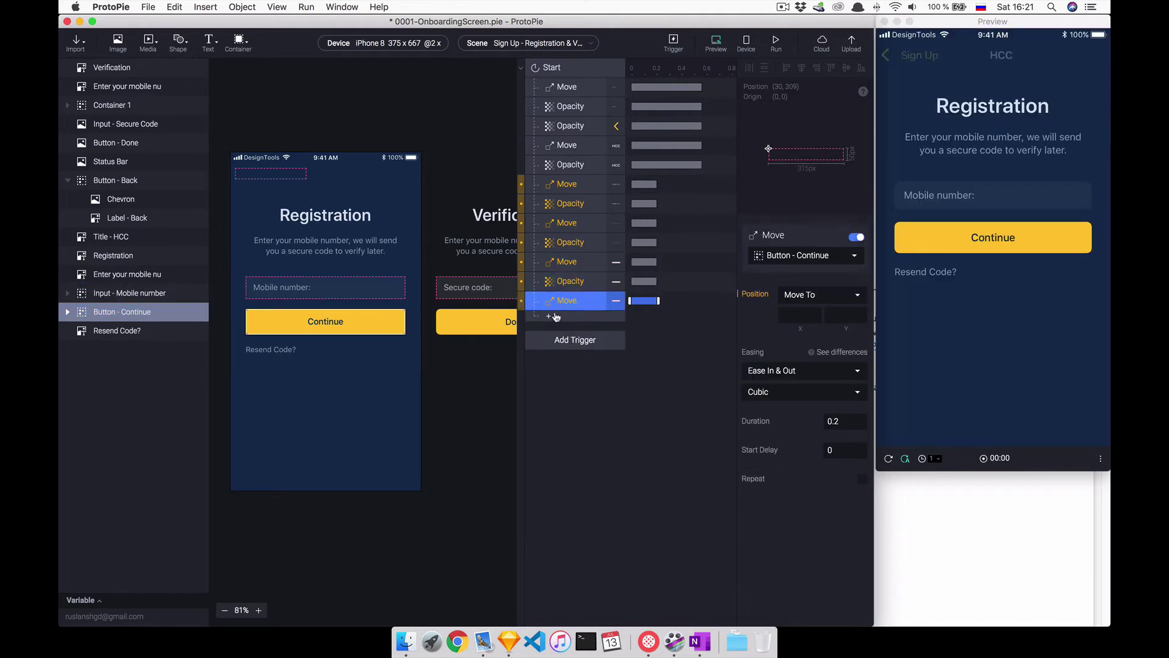
{"action": "left_click", "coordinate": [548, 335]}
{"action": "left_click", "coordinate": [557, 407]}
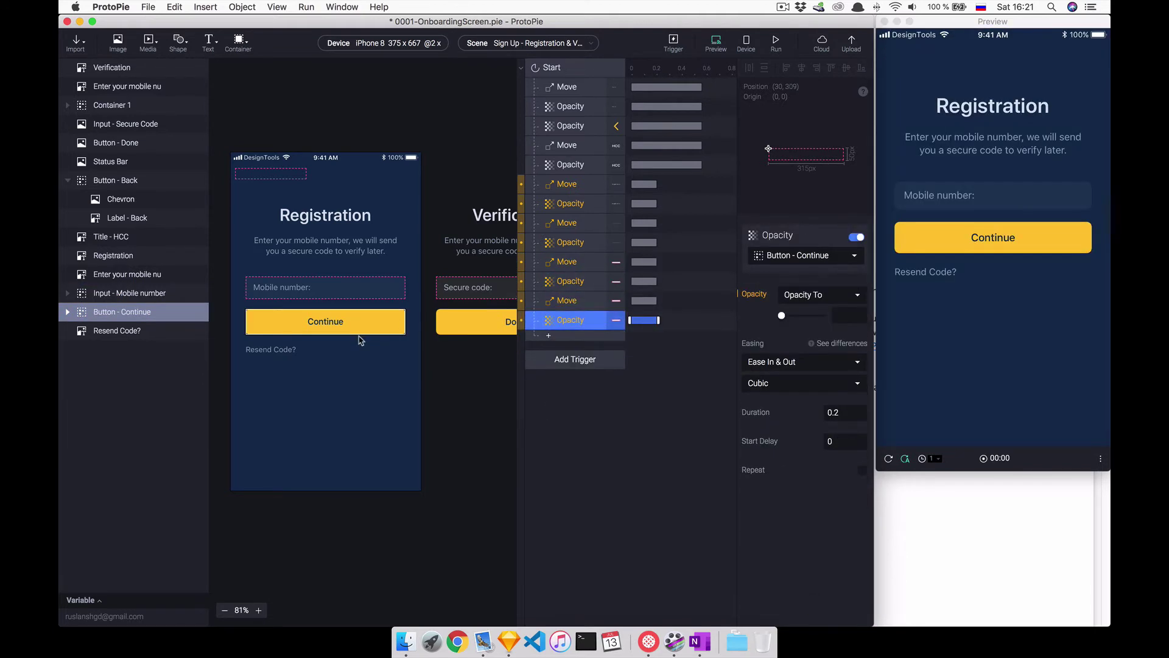
Add Move and Opacity Start responses for the Resend Code? text.
{"action": "left_click", "coordinate": [280, 352]}
{"action": "left_click", "coordinate": [547, 335]}
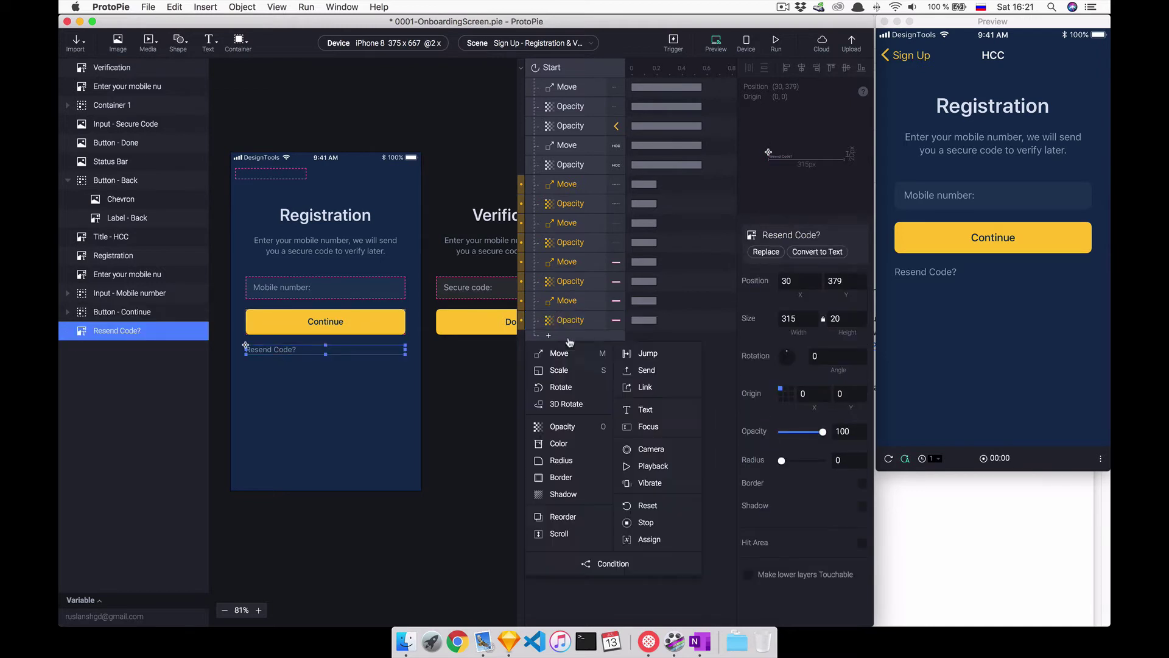
{"action": "left_click", "coordinate": [557, 347]}
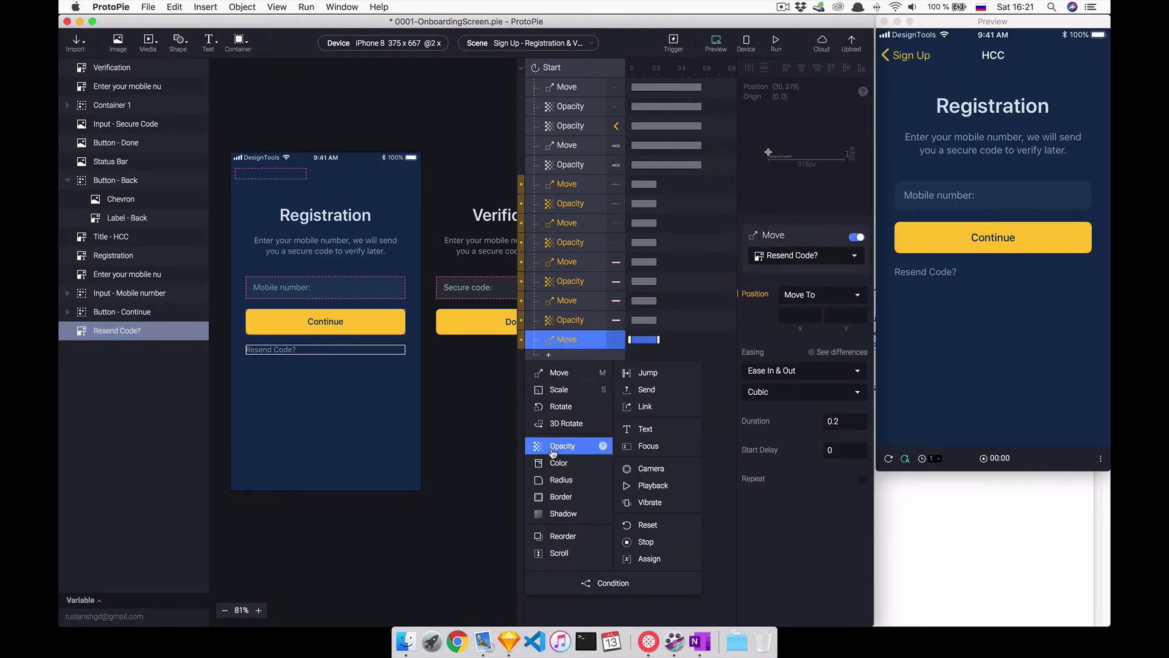
{"action": "left_click", "coordinate": [562, 445]}
Set all the selected Opacity responses' target opacity to 100.
{"action": "left_click", "coordinate": [570, 319], "text": "shift"}
{"action": "left_click", "coordinate": [573, 284], "text": "shift"}
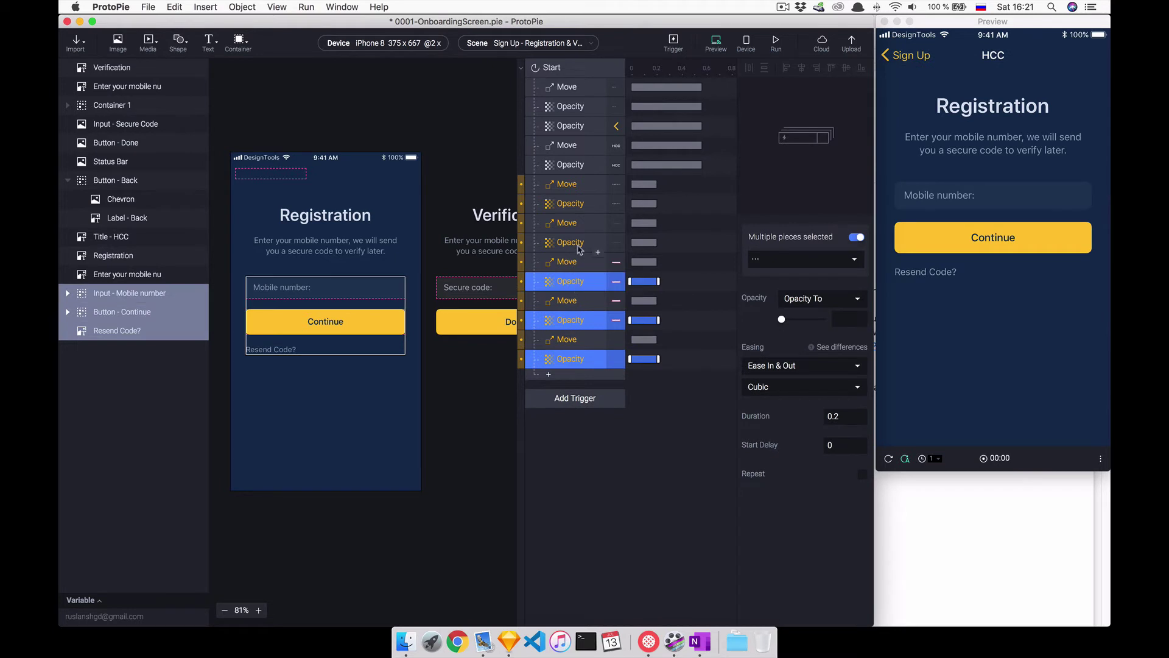
{"action": "left_click", "coordinate": [576, 244], "text": "shift"}
{"action": "left_click", "coordinate": [580, 205], "text": "shift"}
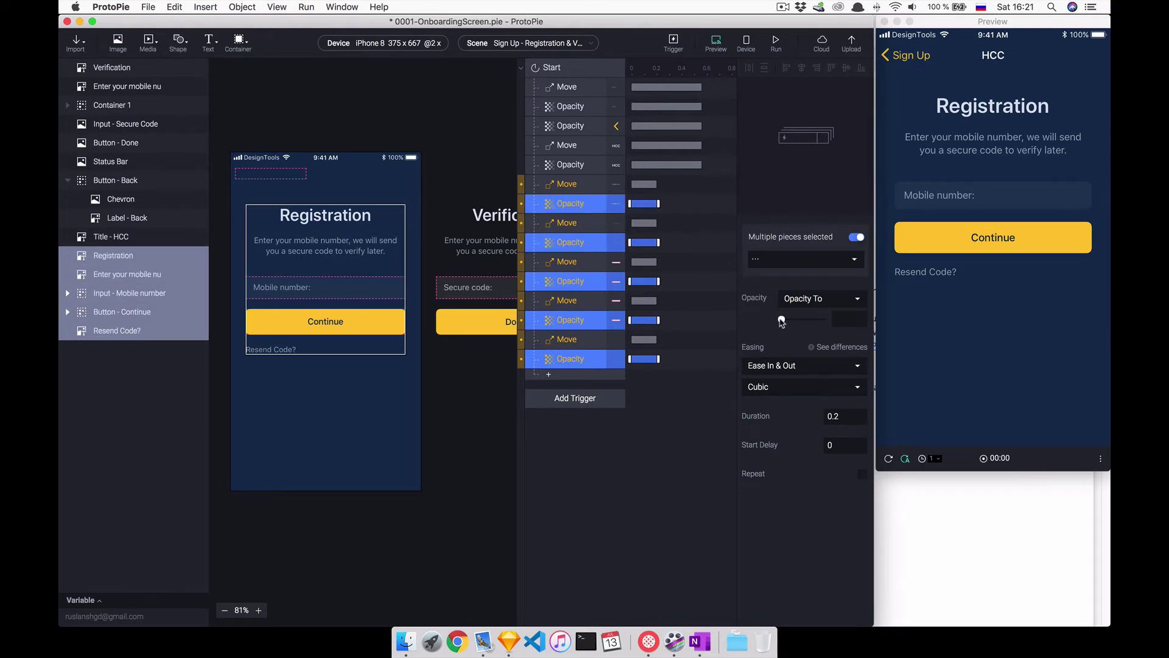
{"action": "left_click_drag", "start_coordinate": [781, 320], "coordinate": [823, 319]}
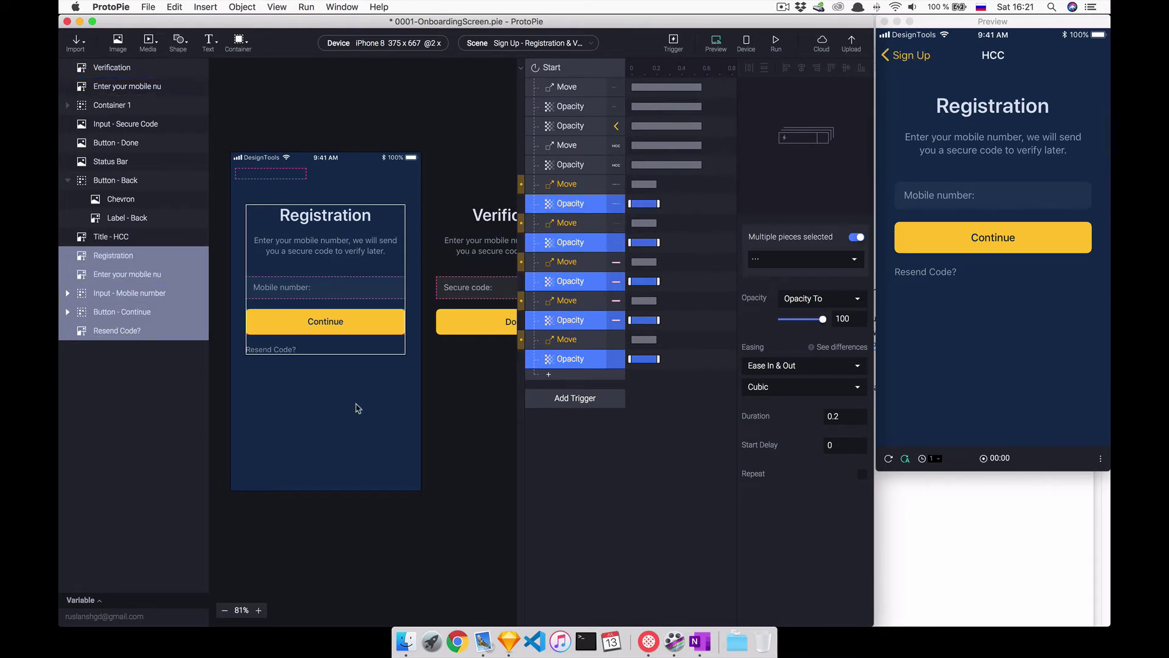
{"action": "left_click", "coordinate": [326, 406]}
{"action": "left_click", "coordinate": [327, 216]}
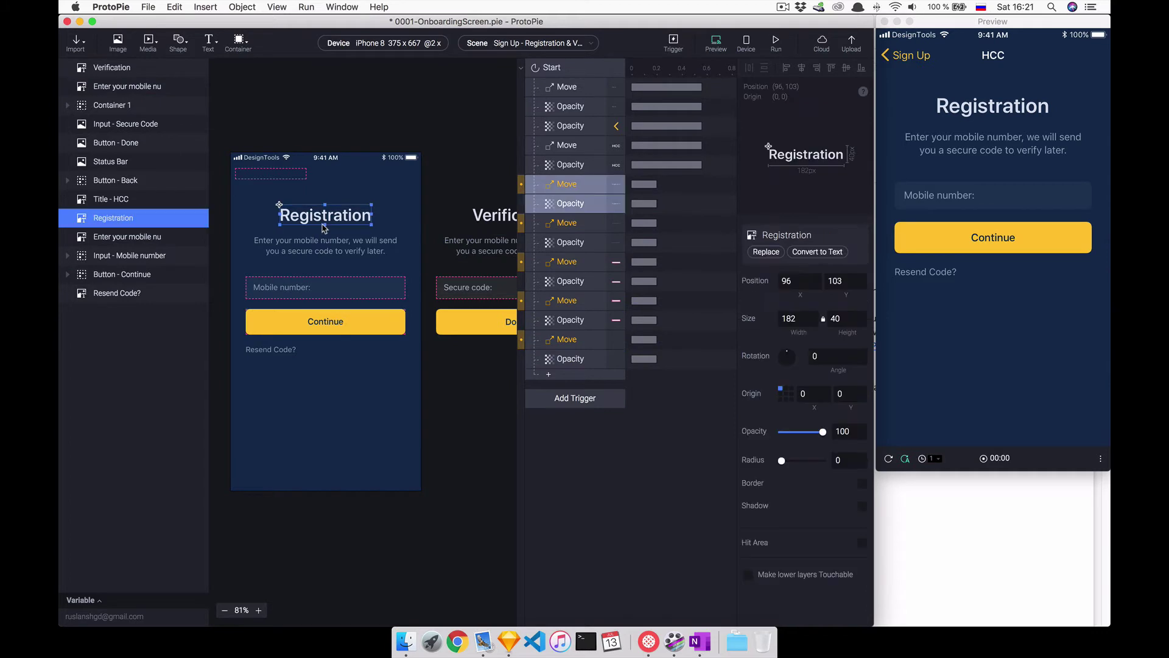
Enter target Y positions for the Registration title and subtitle Move responses.
{"action": "left_click", "coordinate": [376, 243]}
{"action": "left_click", "coordinate": [360, 295]}
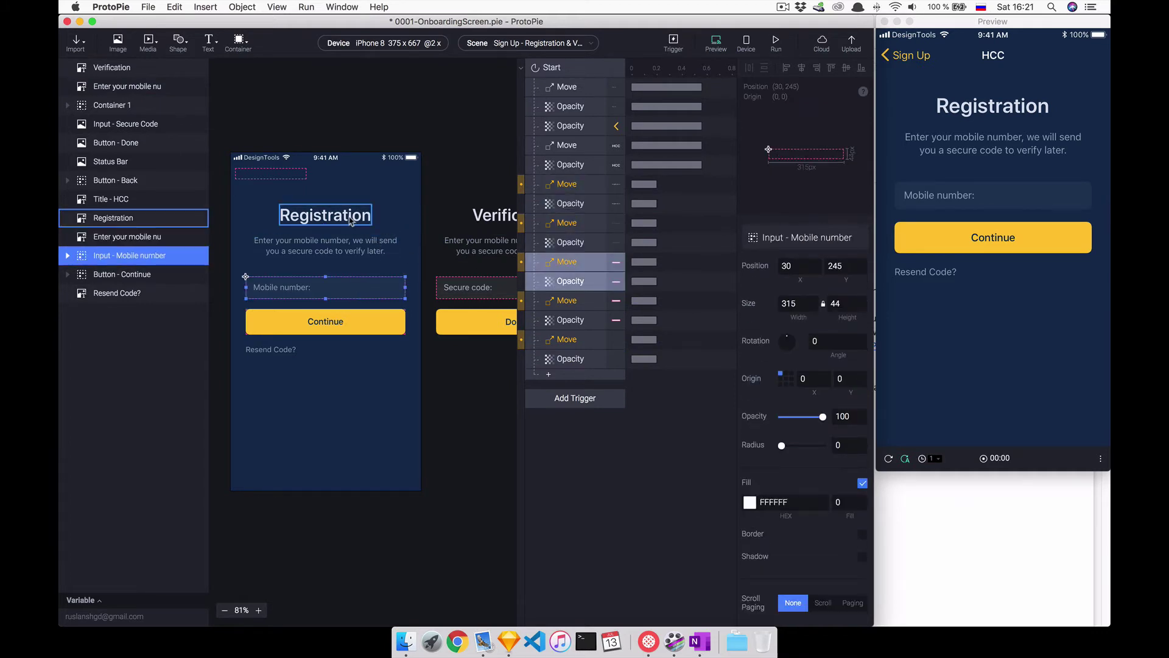
{"action": "left_click", "coordinate": [352, 222]}
{"action": "left_click", "coordinate": [571, 185]}
{"action": "left_click", "coordinate": [839, 315]}
{"action": "type", "text": "103"}
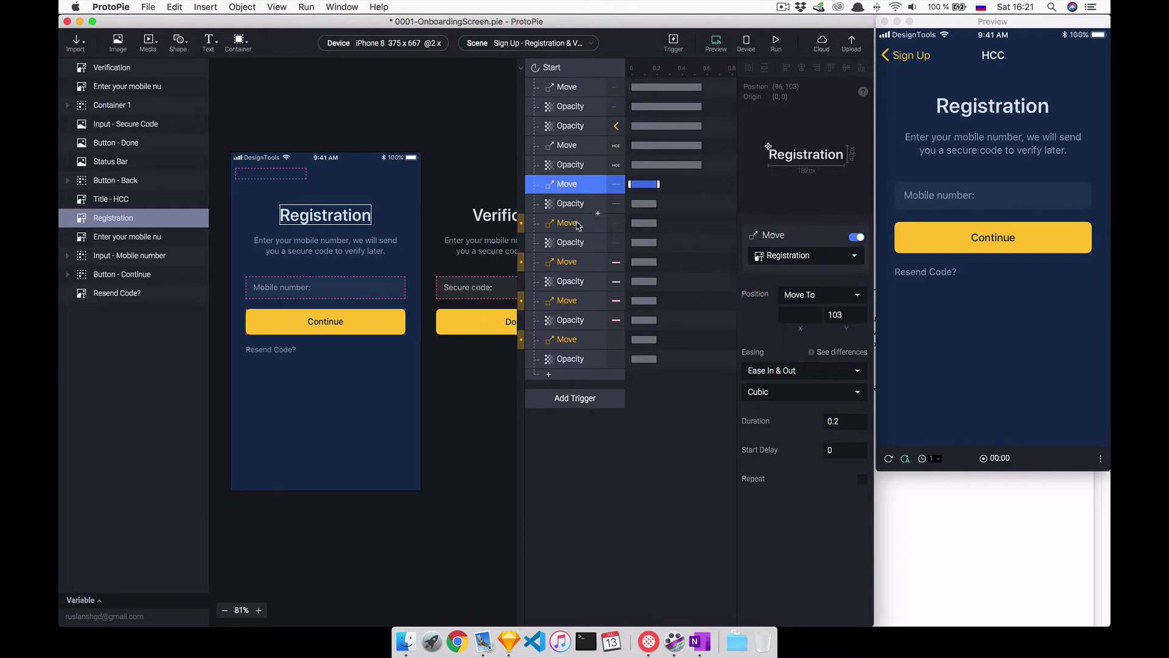
{"action": "left_click", "coordinate": [572, 223]}
{"action": "left_click", "coordinate": [839, 315]}
{"action": "type", "text": "1"}
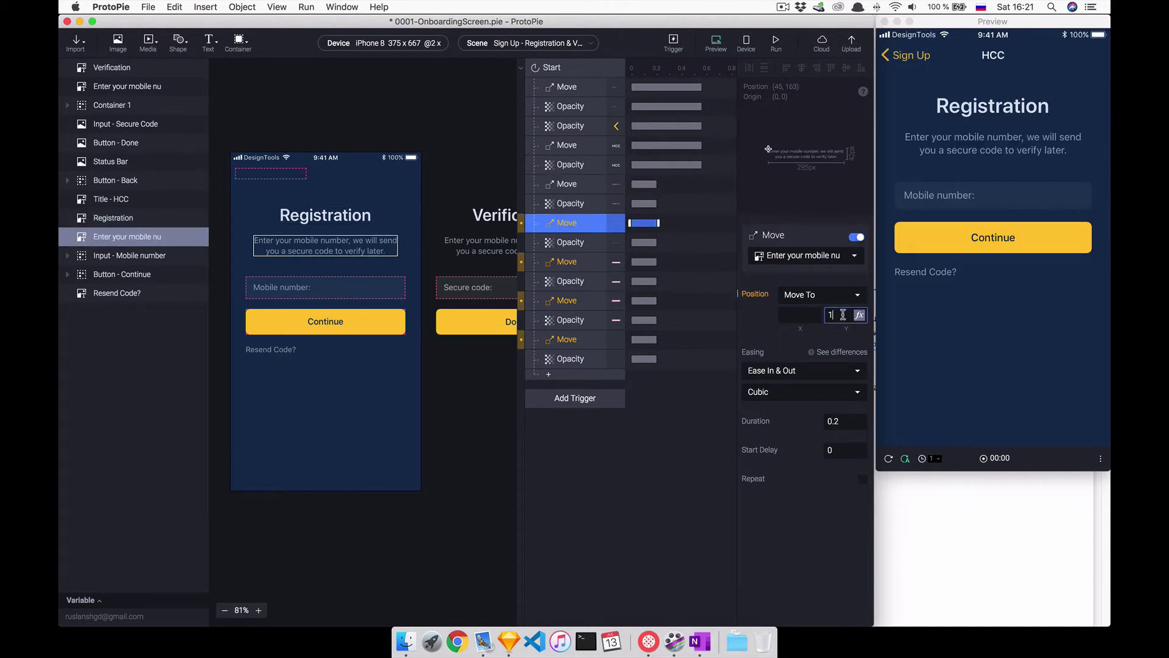
Set the target Y position for the mobile input's Move response.
{"action": "left_click", "coordinate": [567, 267]}
{"action": "left_click", "coordinate": [838, 315]}
{"action": "type", "text": "24"}
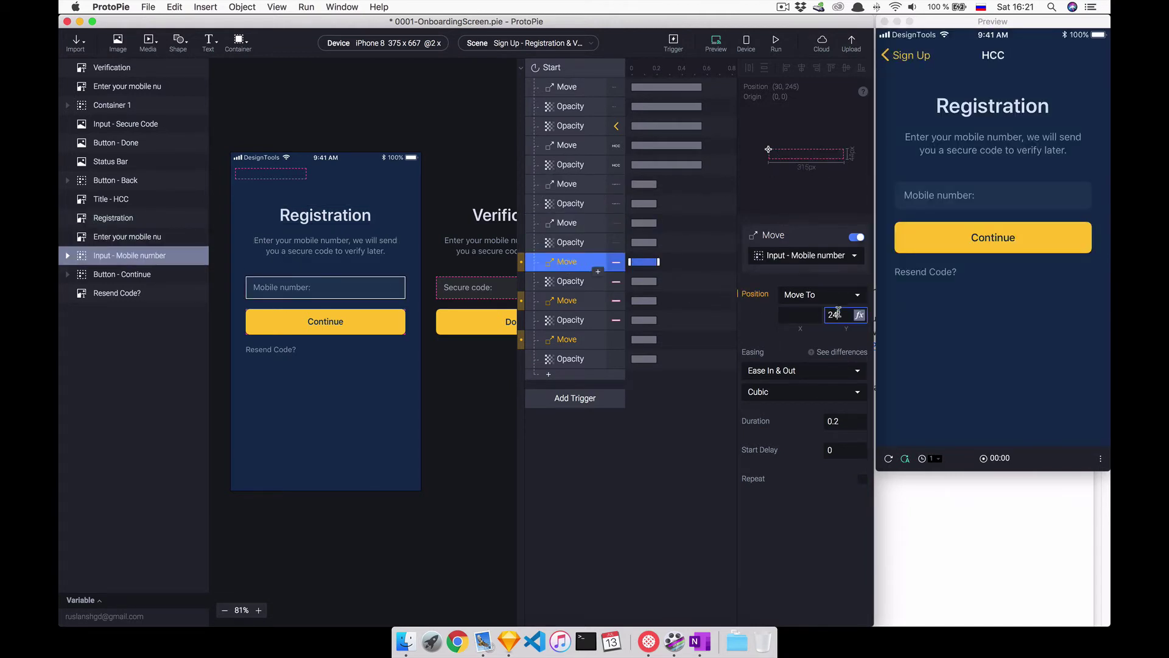
{"action": "key", "text": "Return"}
Set target Y positions for the Resend Code? and Continue button Move responses.
{"action": "left_click", "coordinate": [326, 329]}
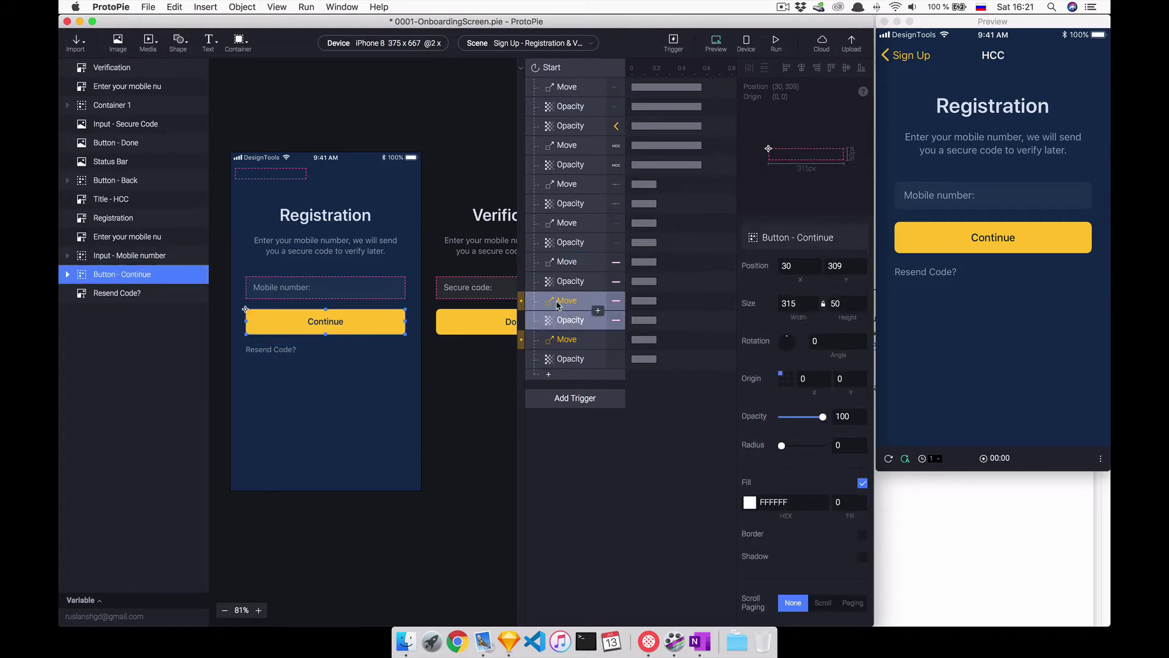
{"action": "left_click", "coordinate": [285, 347]}
{"action": "left_click", "coordinate": [349, 418]}
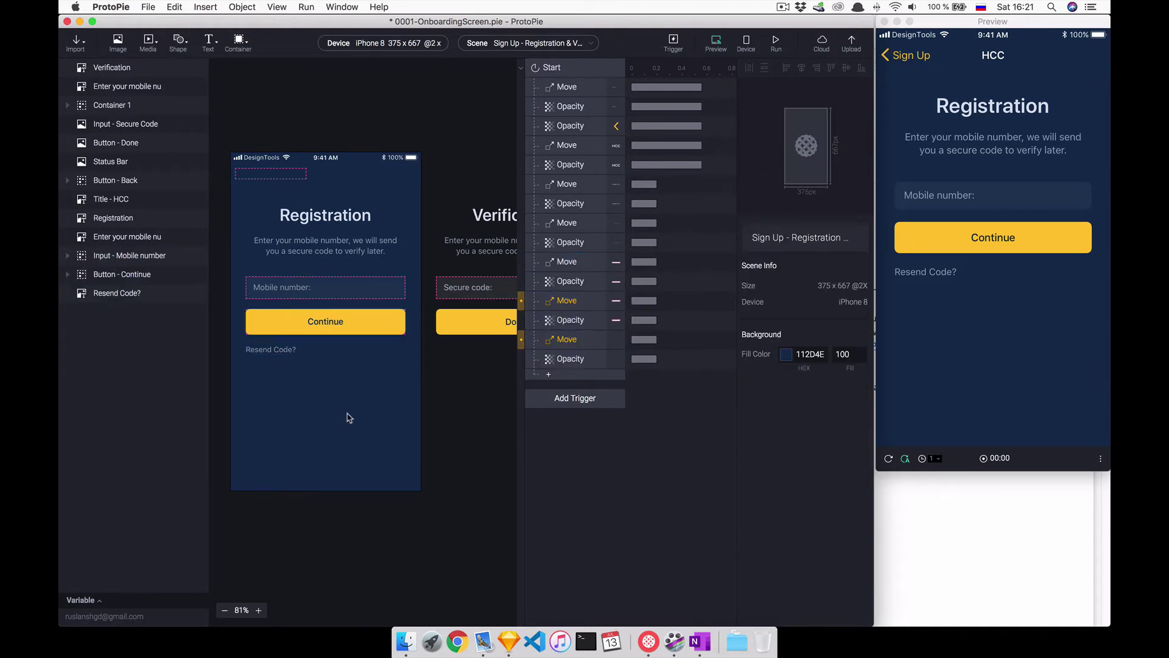
{"action": "left_click", "coordinate": [566, 336]}
{"action": "left_click", "coordinate": [840, 316]}
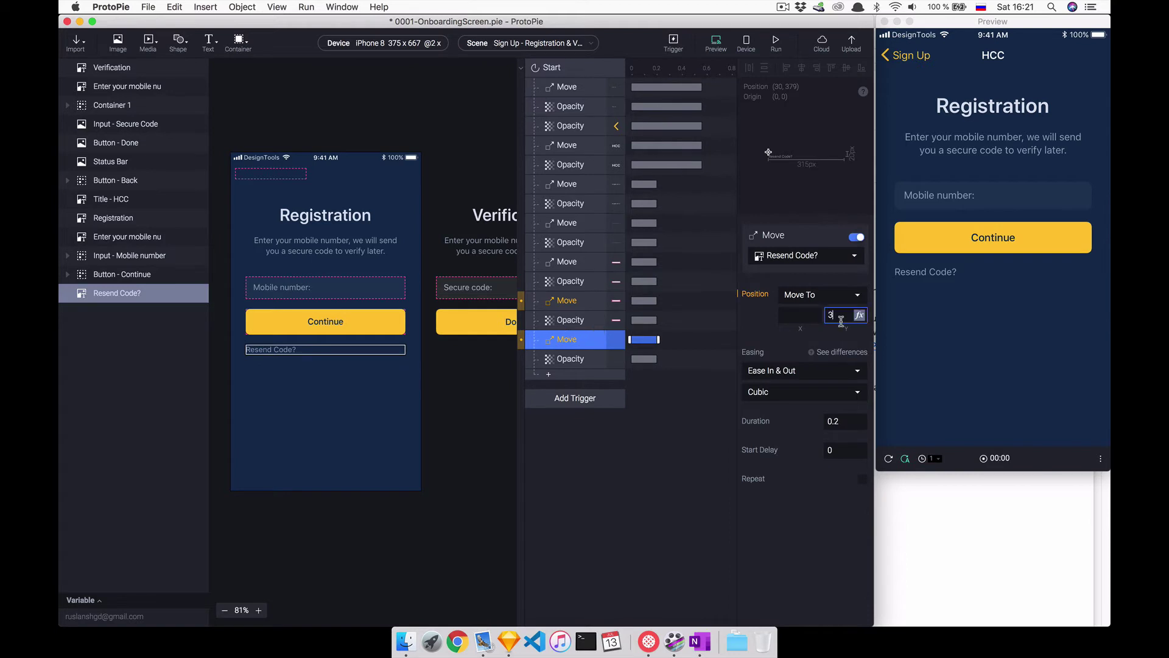
{"action": "key", "text": "Return"}
{"action": "left_click", "coordinate": [566, 300]}
{"action": "left_click", "coordinate": [845, 314]}
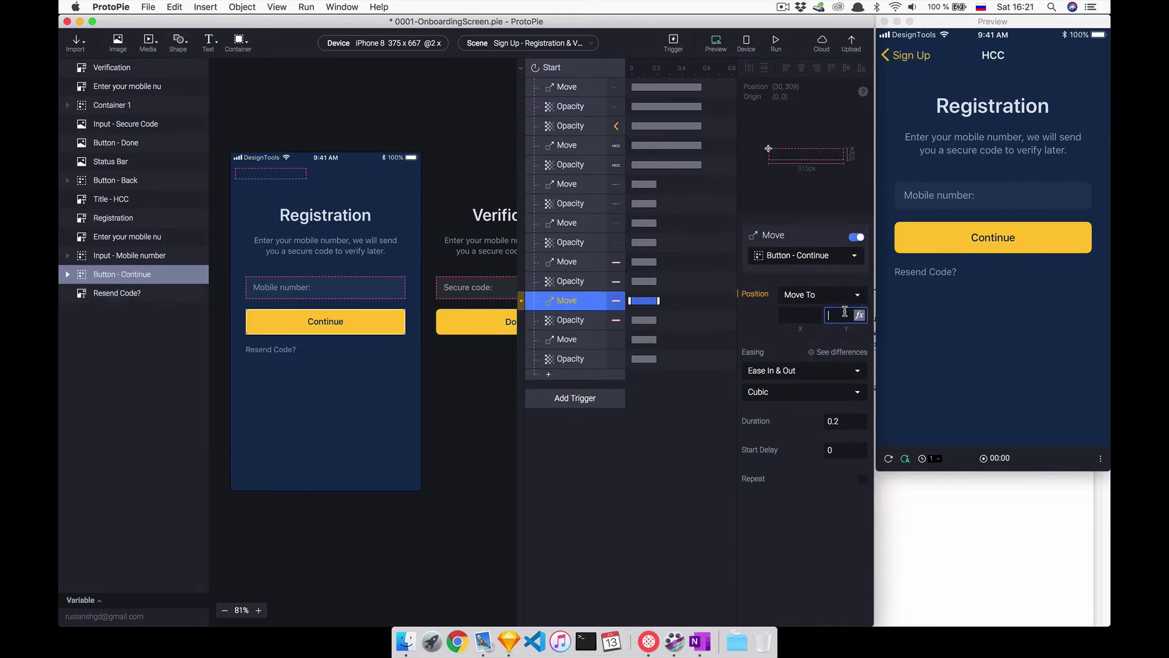
{"action": "type", "text": "30"}
{"action": "key", "text": "Return"}
{"action": "left_click", "coordinate": [268, 349]}
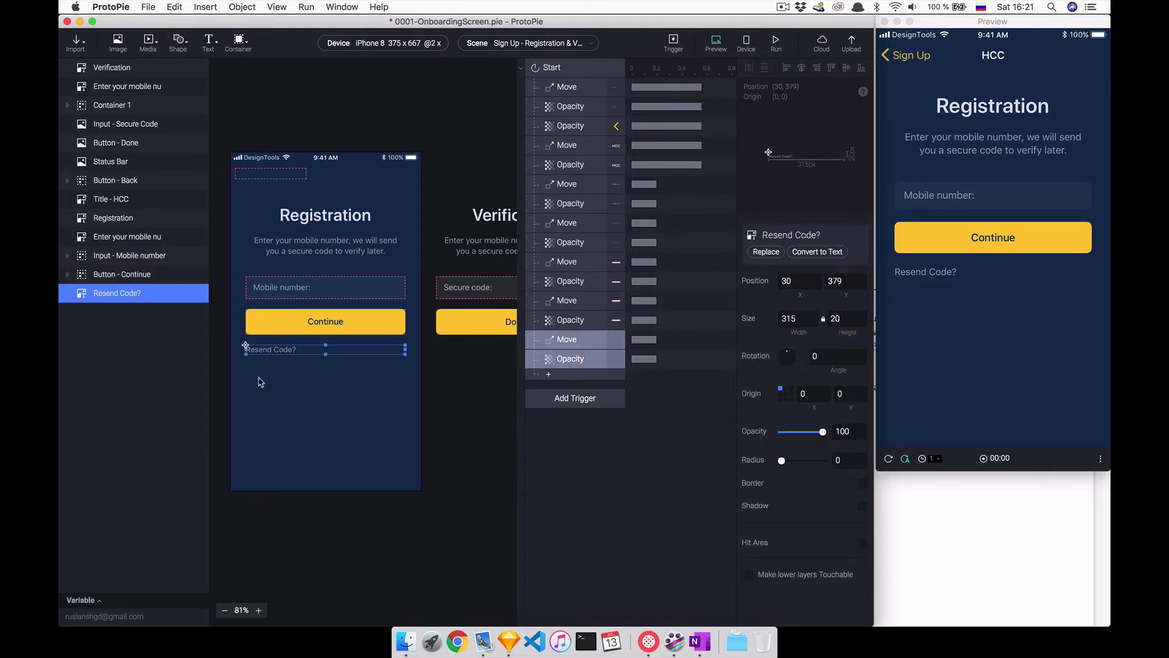
Nudge the registration layers upward and confirm the new responses' animation duration.
{"action": "left_click_drag", "start_coordinate": [373, 210], "coordinate": [419, 175]}
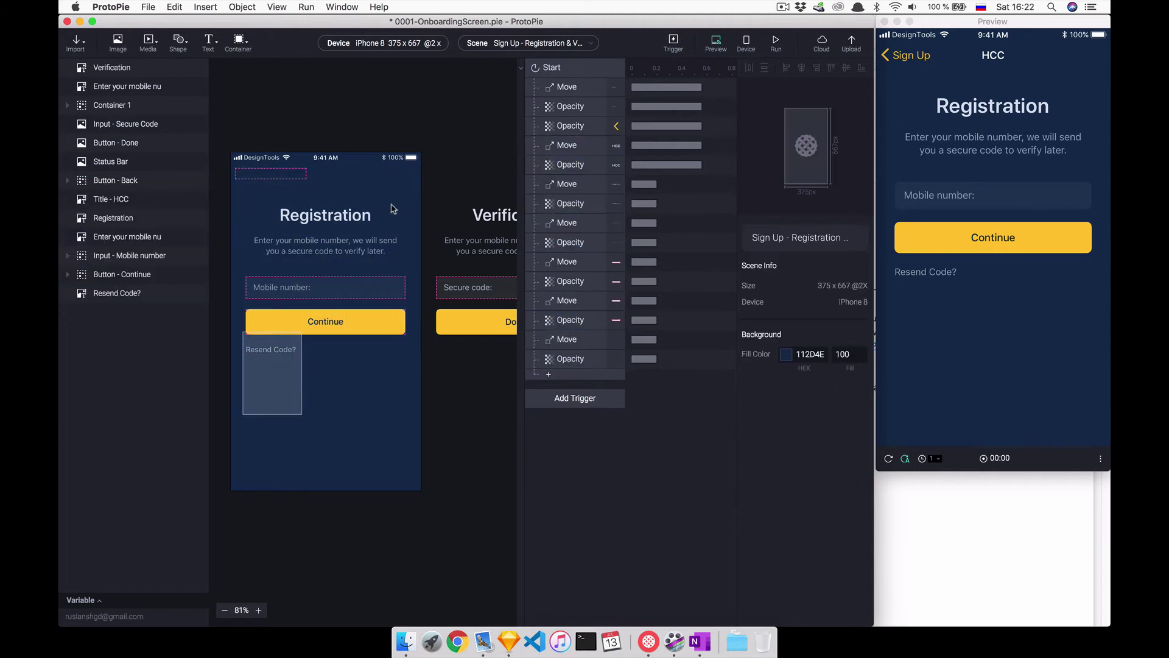
{"action": "left_click_drag", "start_coordinate": [243, 414], "coordinate": [405, 200]}
{"action": "key", "text": "shift+Up"}
{"action": "key", "text": "shift+Up"}
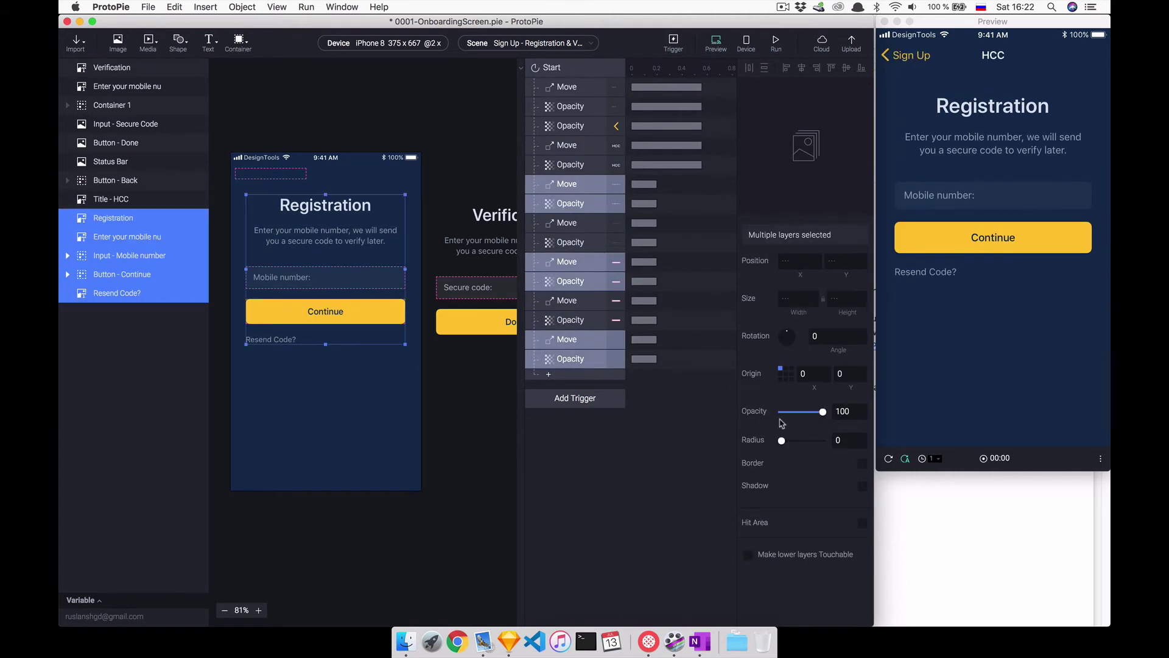
{"action": "left_click", "coordinate": [449, 409]}
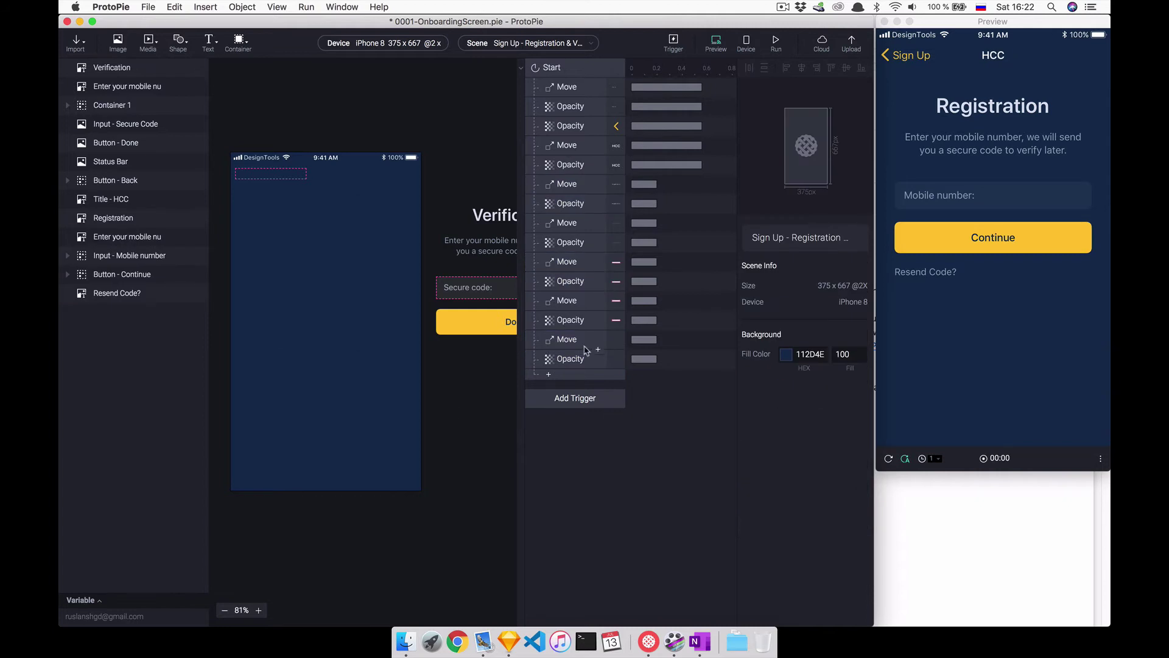
{"action": "left_click", "coordinate": [577, 359]}
{"action": "left_click", "coordinate": [571, 185], "text": "shift"}
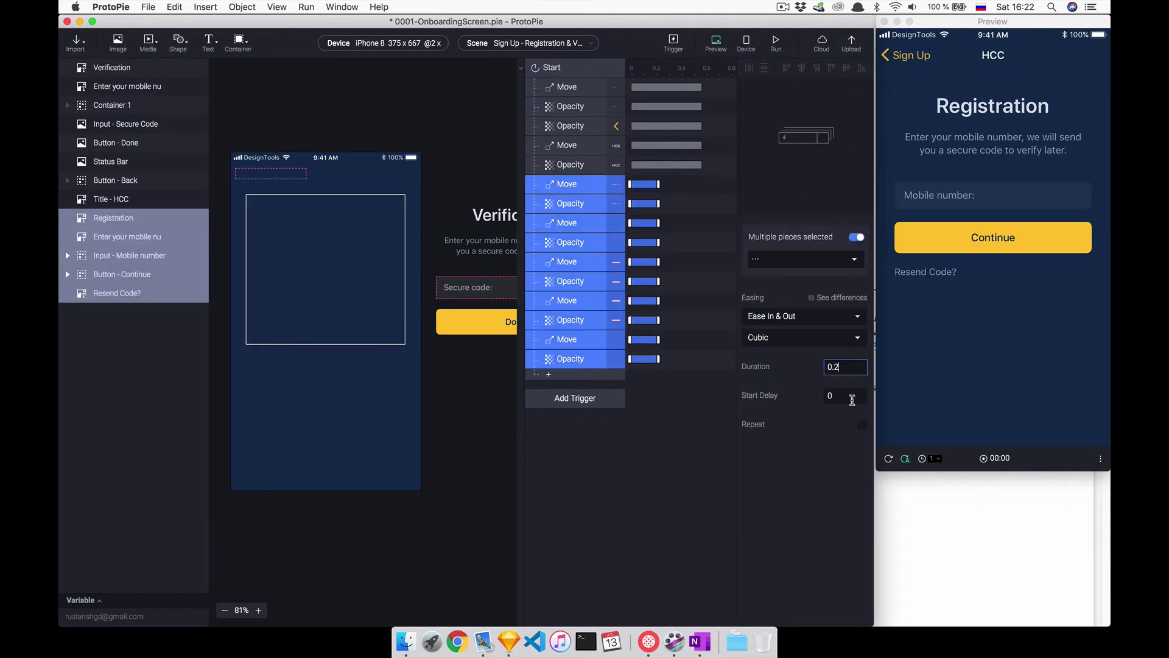
{"action": "type", "text": "0.56"}
{"action": "key", "text": "Return"}
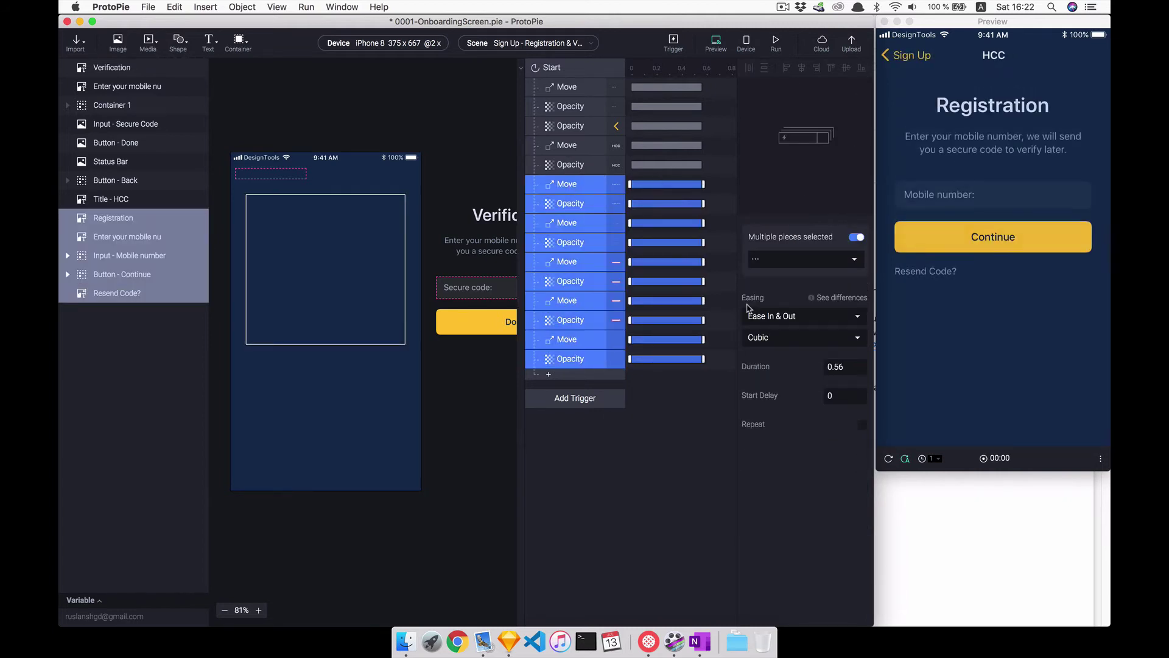
Set a 0.24-second start delay on the remaining Move/Opacity responses.
{"action": "left_click", "coordinate": [568, 184]}
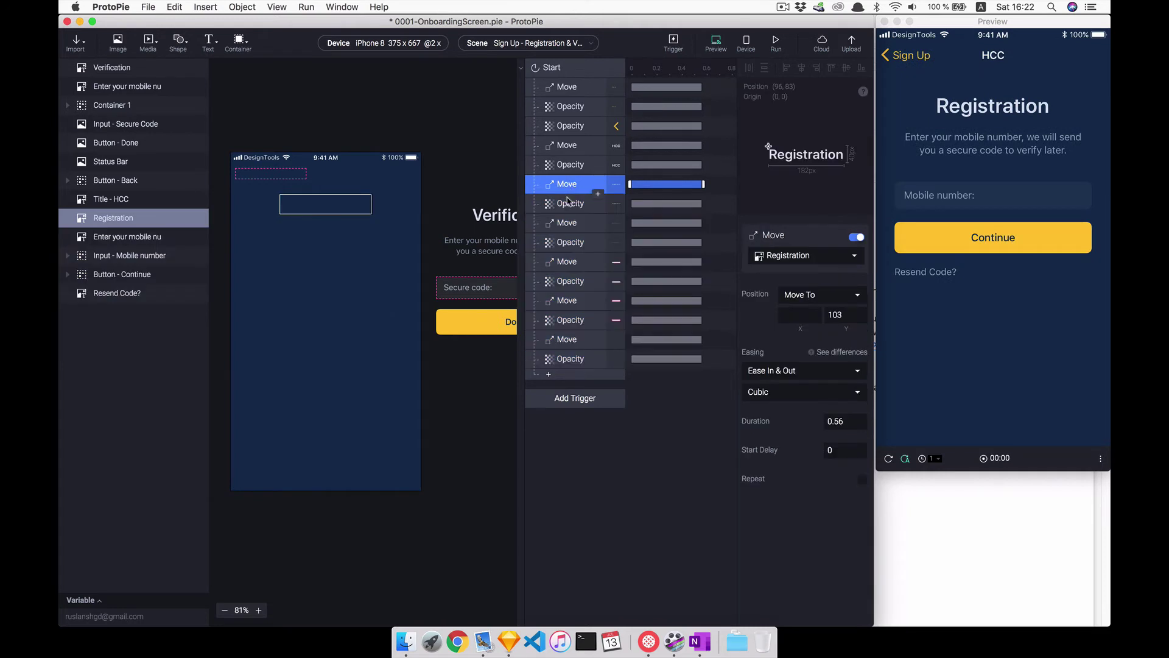
{"action": "left_click", "coordinate": [554, 360], "text": "shift"}
{"action": "type", "text": ".16"}
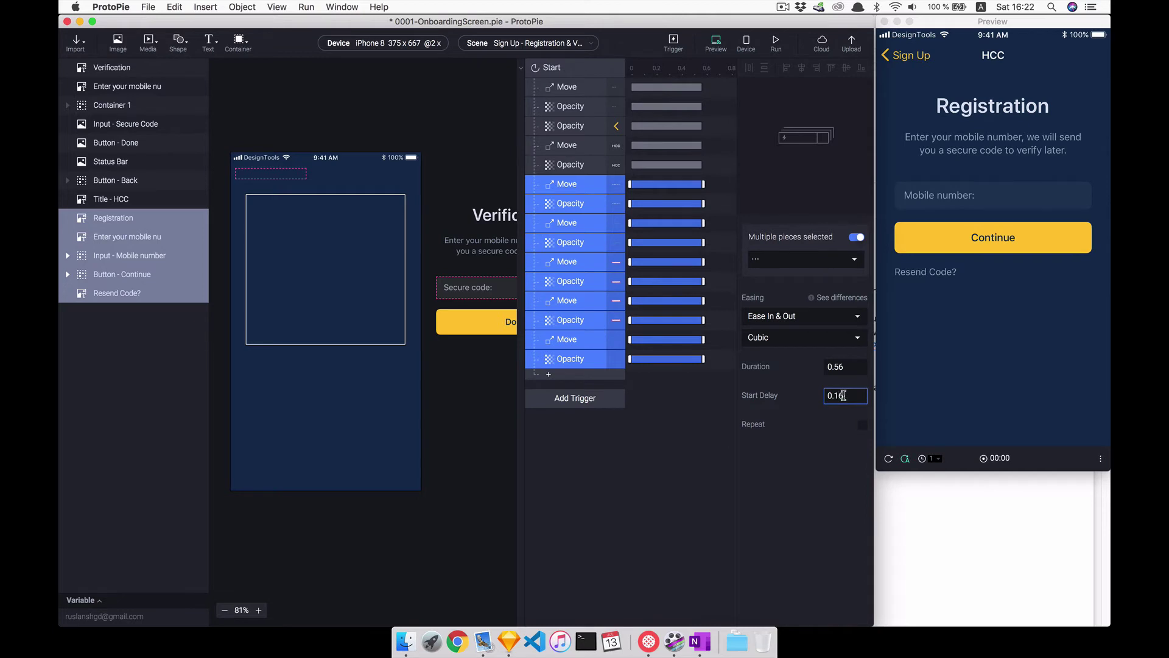
{"action": "key", "text": "Return"}
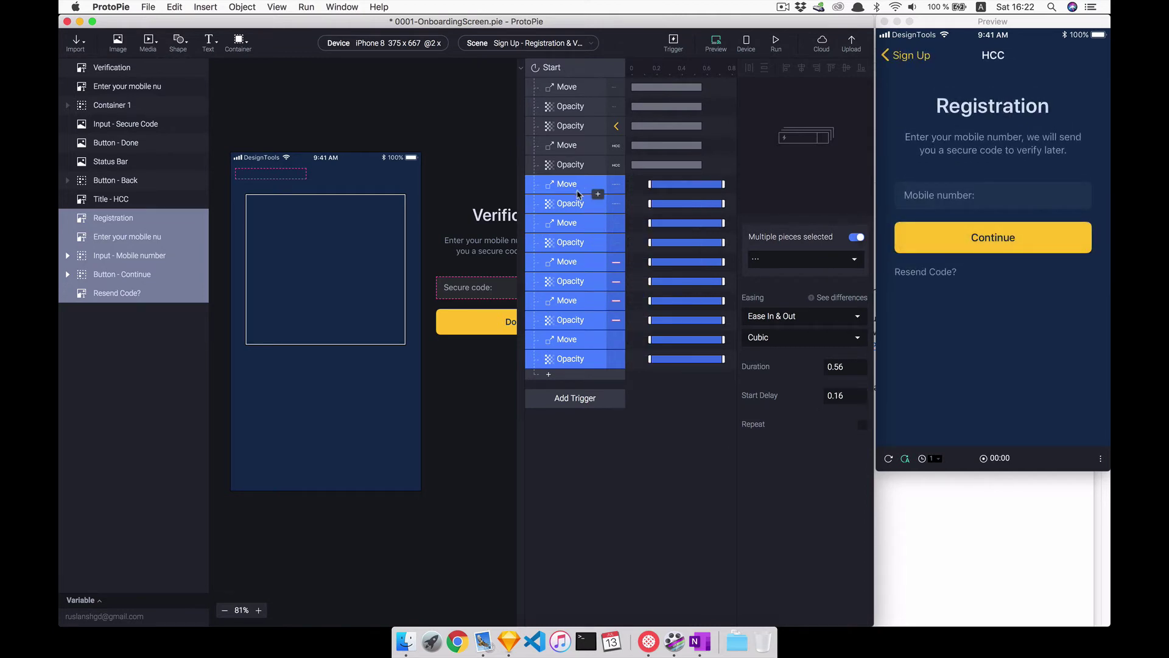
{"action": "left_click", "coordinate": [566, 184], "text": "super"}
{"action": "left_click", "coordinate": [578, 205], "text": "super"}
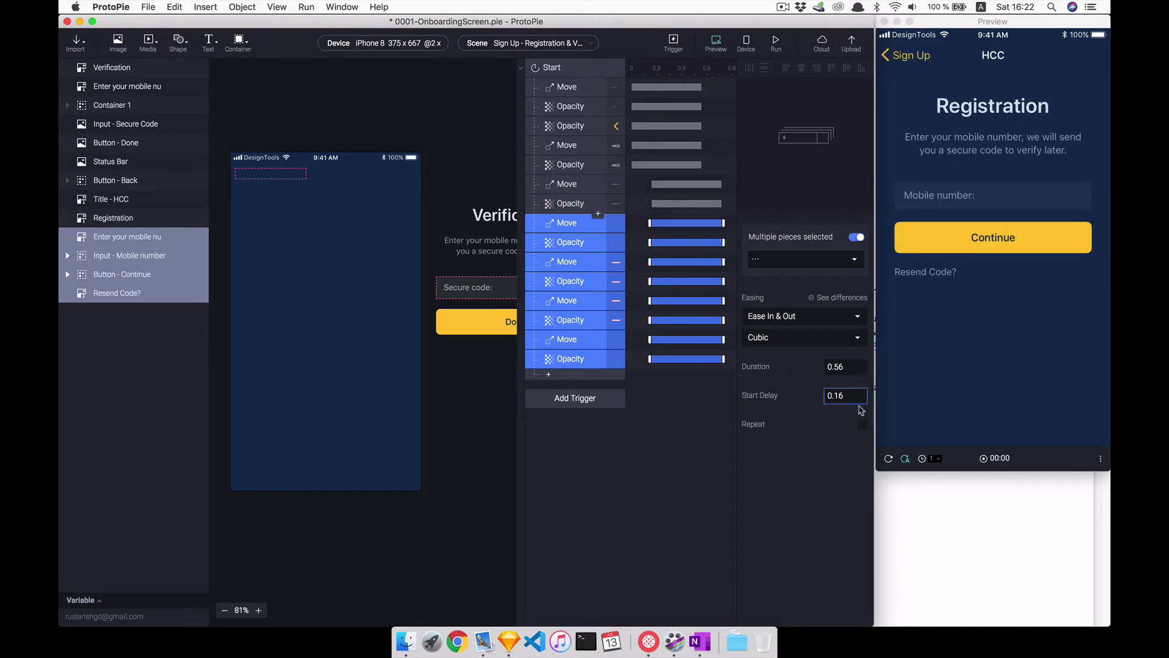
{"action": "key", "text": "Return"}
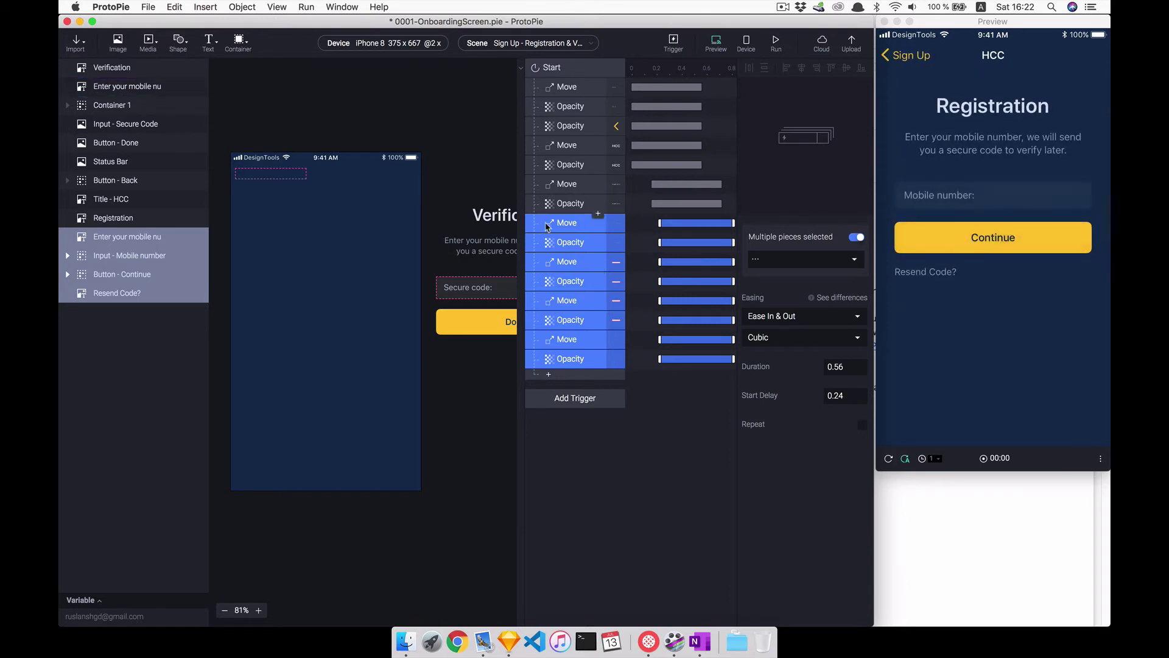
Raise the start delays to 0.32, 0.4 and 0.48, dropping one pair each time.
{"action": "left_click", "coordinate": [597, 223], "text": "super"}
{"action": "left_click", "coordinate": [597, 243], "text": "super"}
{"action": "type", "text": "0.32"}
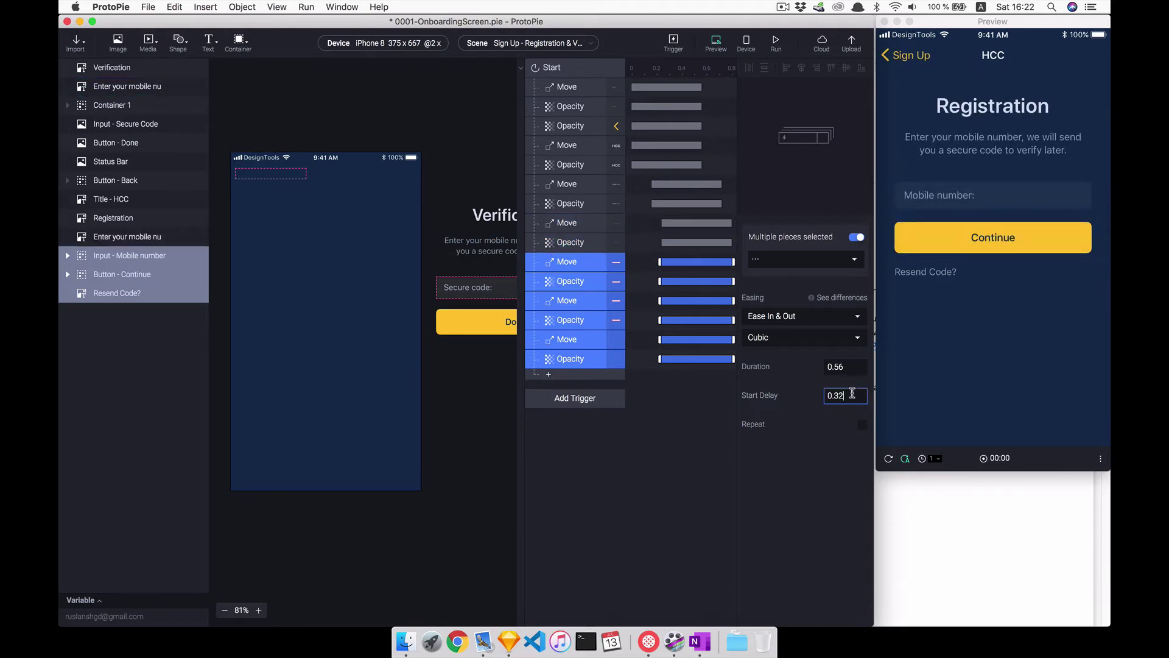
{"action": "key", "text": "Return"}
{"action": "left_click", "coordinate": [596, 262], "text": "super"}
{"action": "left_click", "coordinate": [597, 282], "text": "super"}
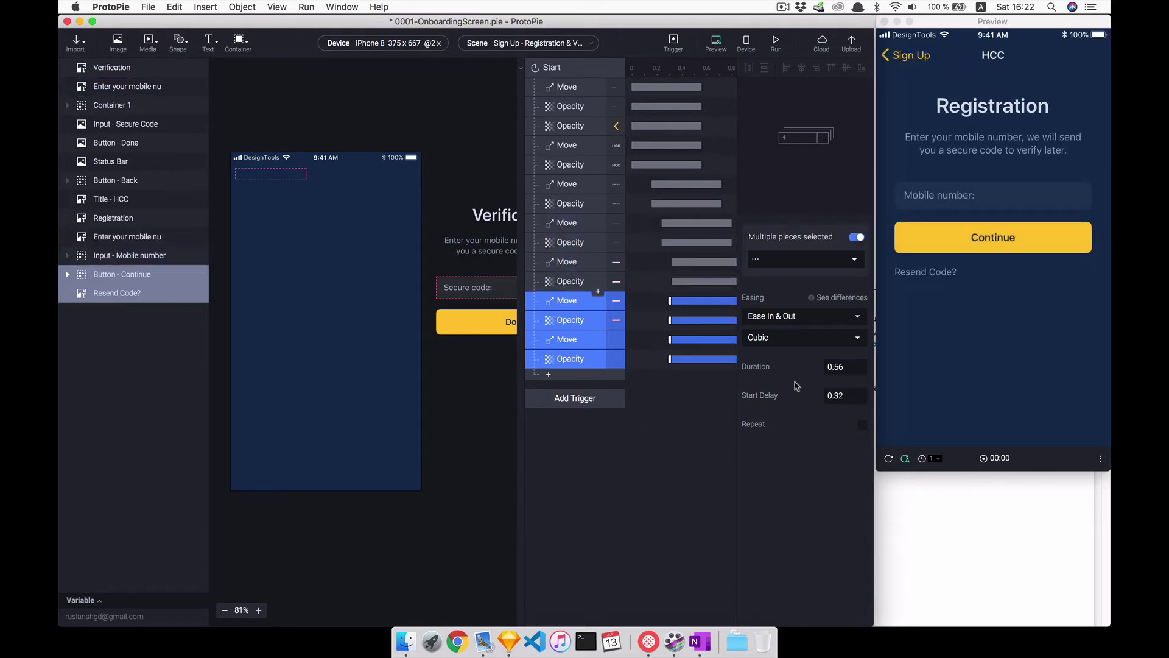
{"action": "key", "text": "BackSpace"}
{"action": "key", "text": "BackSpace"}
{"action": "type", "text": "4"}
{"action": "key", "text": "Return"}
{"action": "left_click", "coordinate": [590, 301], "text": "super"}
{"action": "left_click", "coordinate": [589, 320], "text": "super"}
{"action": "type", "text": "8"}
{"action": "key", "text": "Return"}
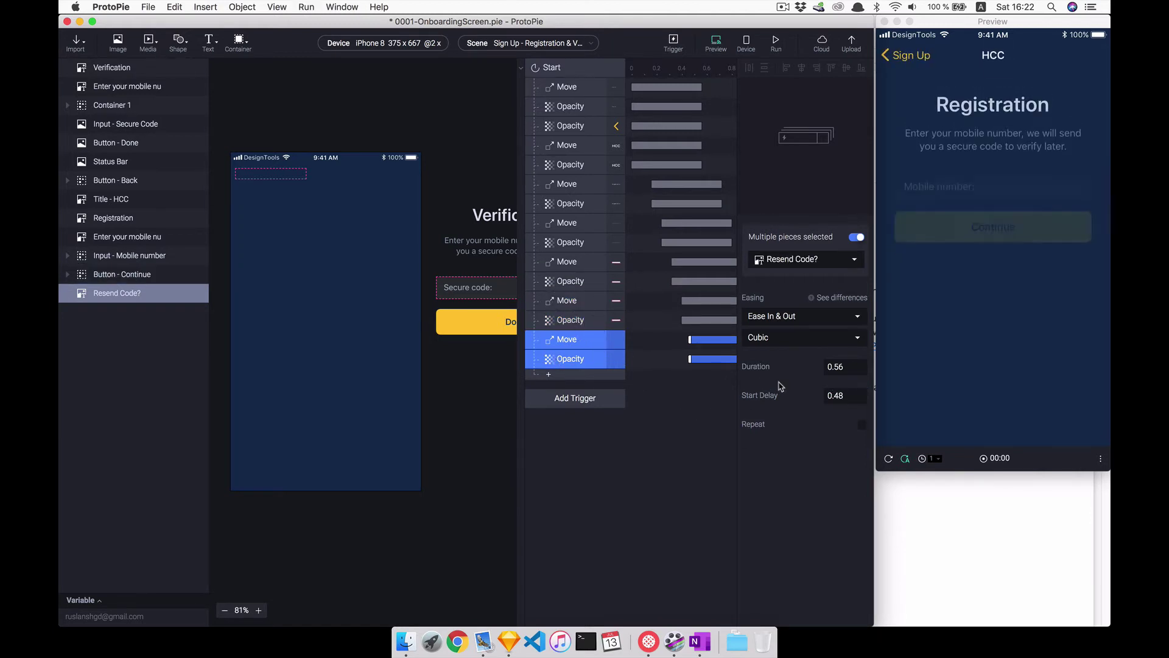
Give the back button a Tap trigger with a Jump response.
{"action": "left_click", "coordinate": [623, 474]}
{"action": "left_click", "coordinate": [282, 178]}
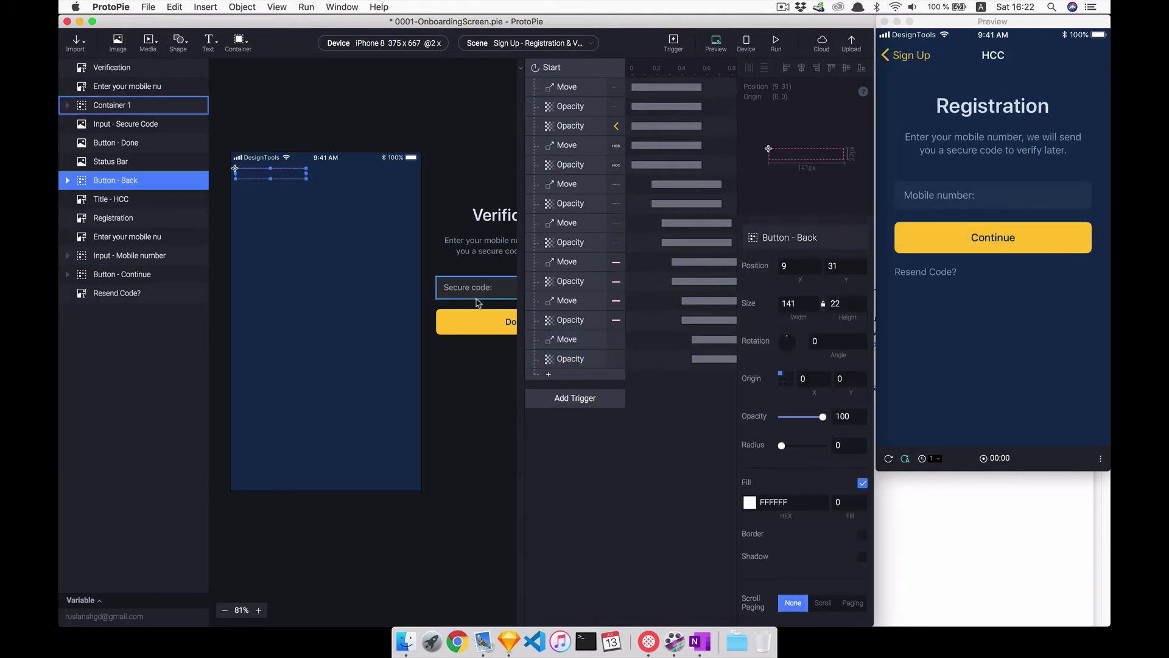
{"action": "left_click", "coordinate": [553, 399]}
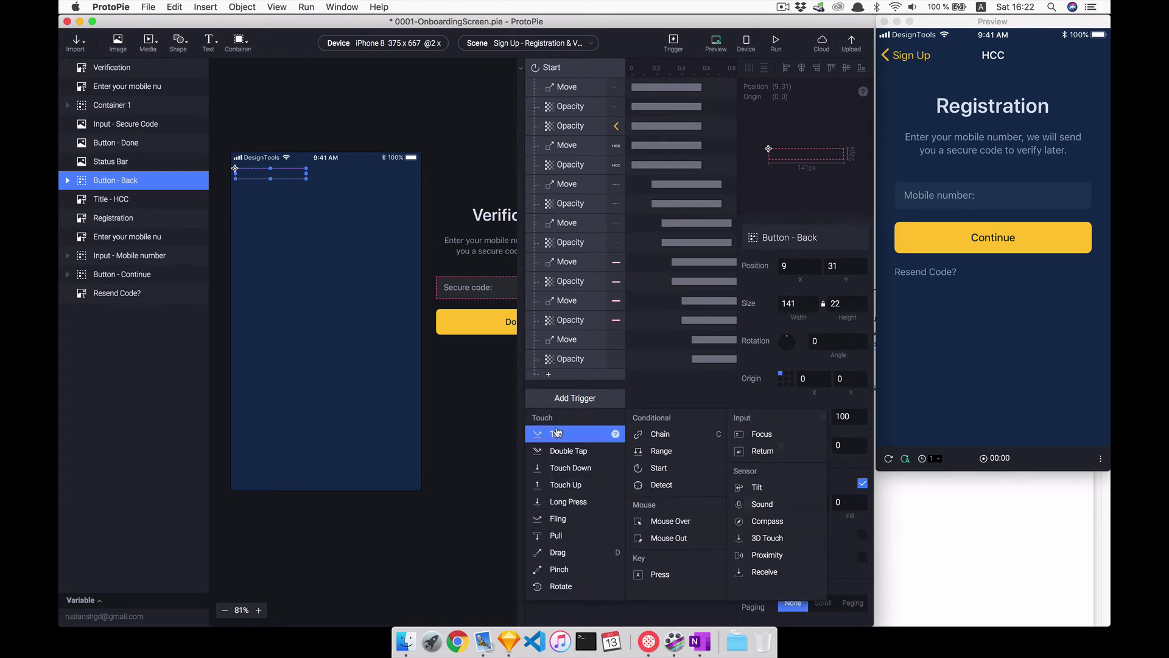
{"action": "left_click", "coordinate": [556, 432]}
{"action": "left_click", "coordinate": [549, 410]}
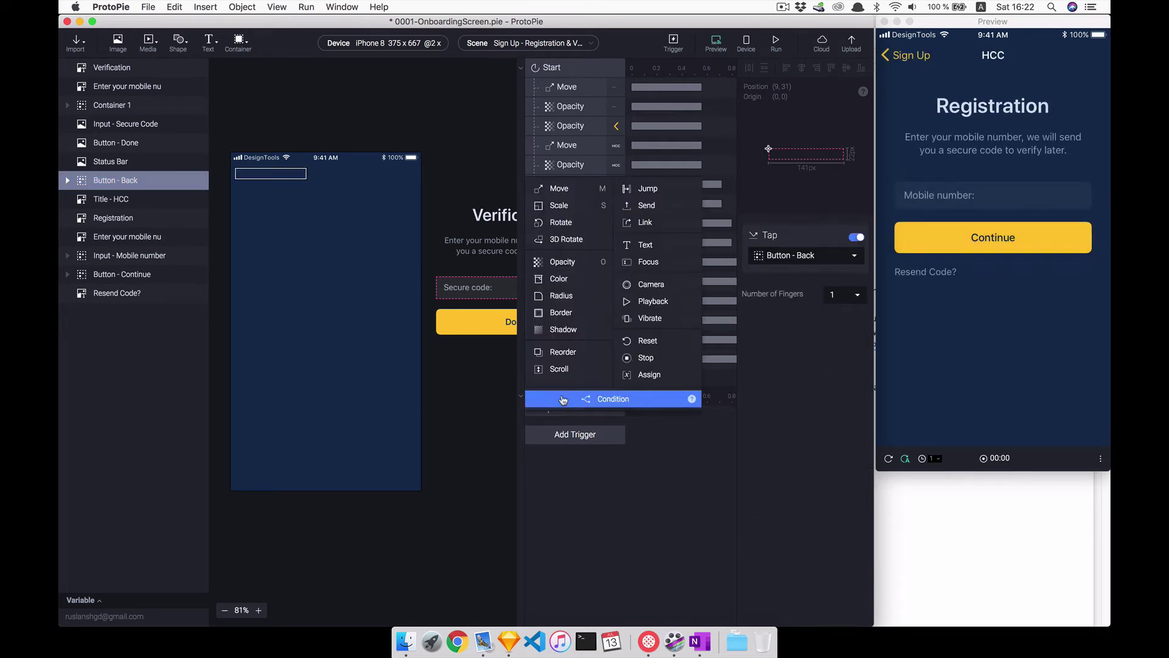
{"action": "left_click", "coordinate": [645, 188]}
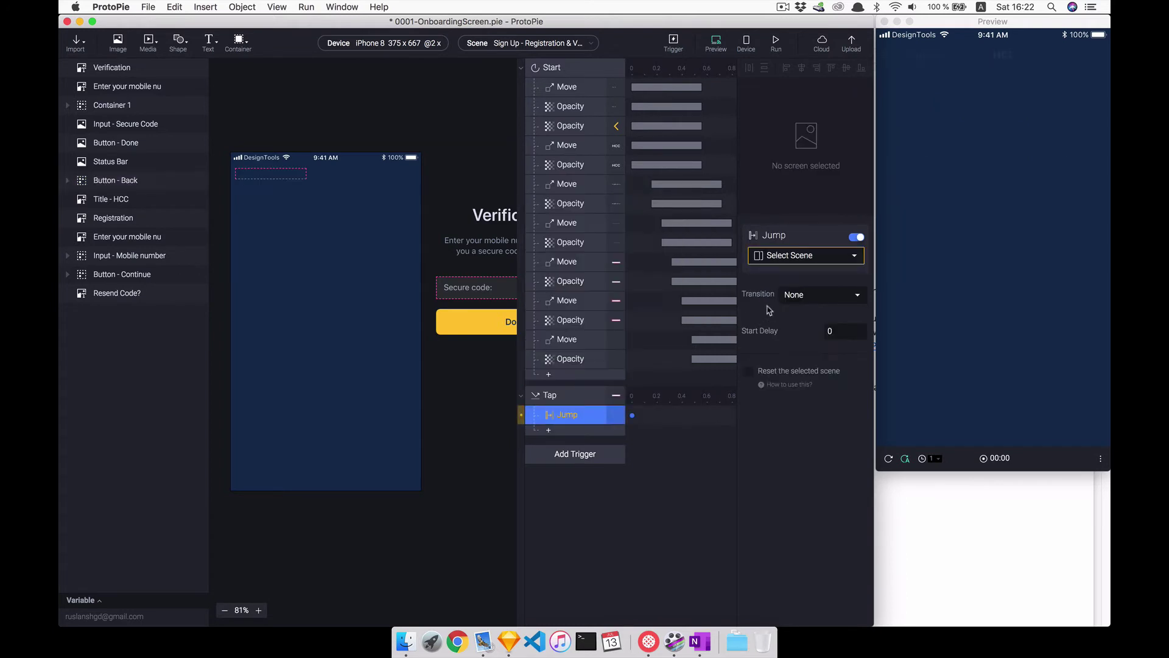
Point the Jump to Sign In & Sign Up with a left-to-right Slide Out transition.
{"action": "left_click", "coordinate": [791, 256]}
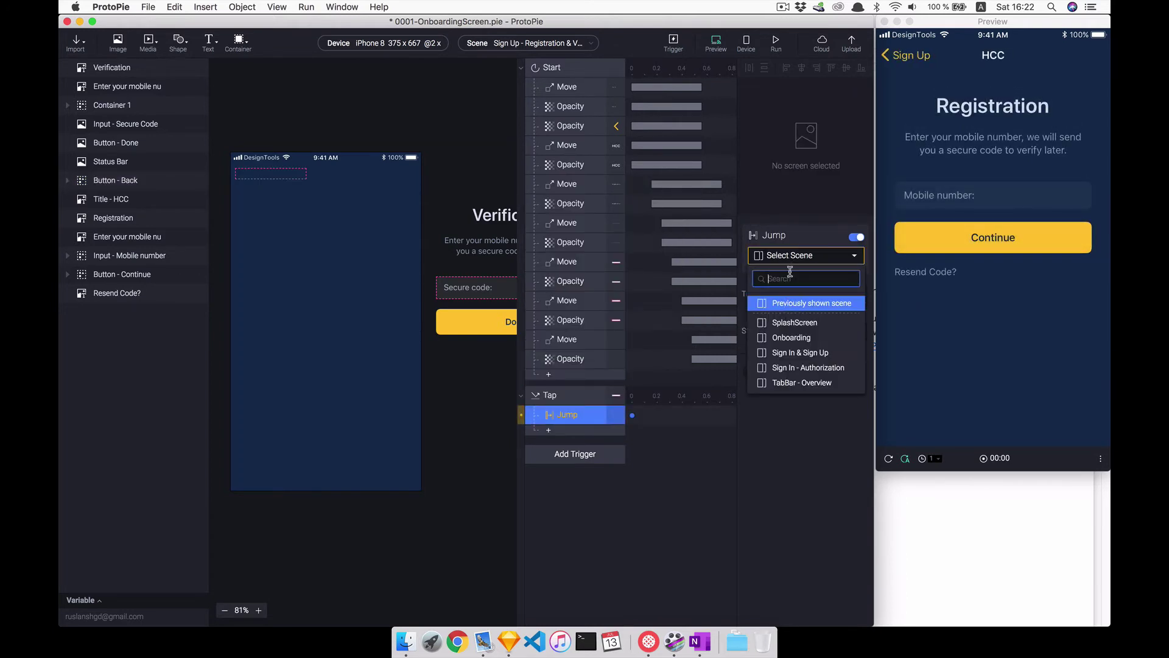
{"action": "left_click", "coordinate": [800, 353]}
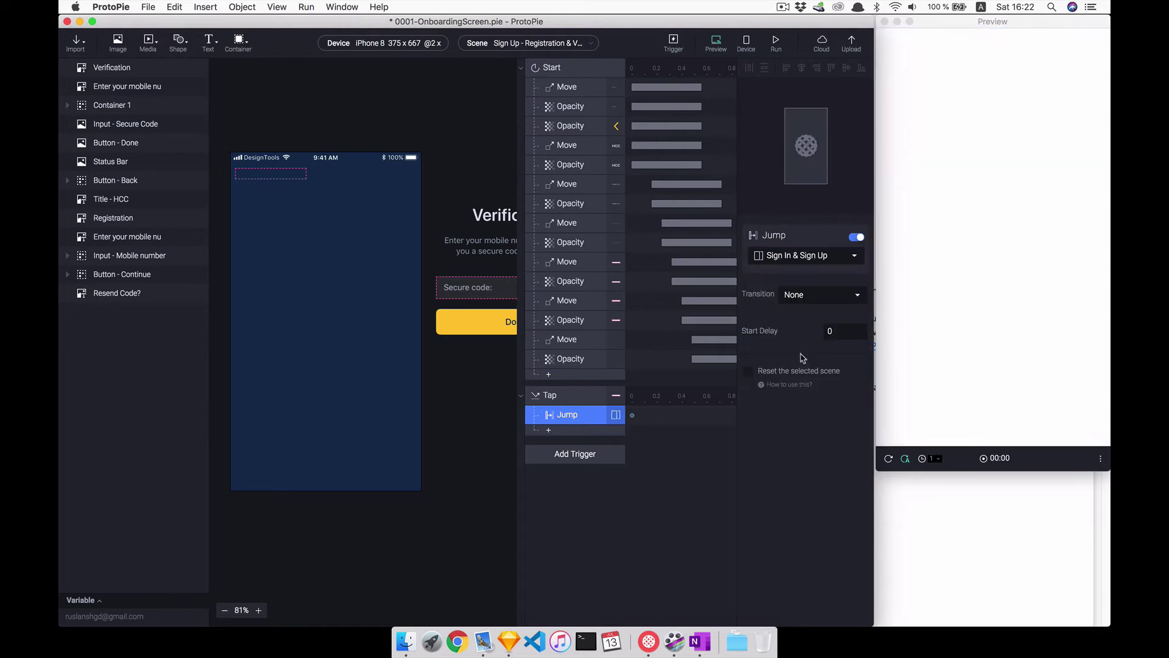
{"action": "left_click", "coordinate": [810, 296]}
{"action": "left_click", "coordinate": [801, 338]}
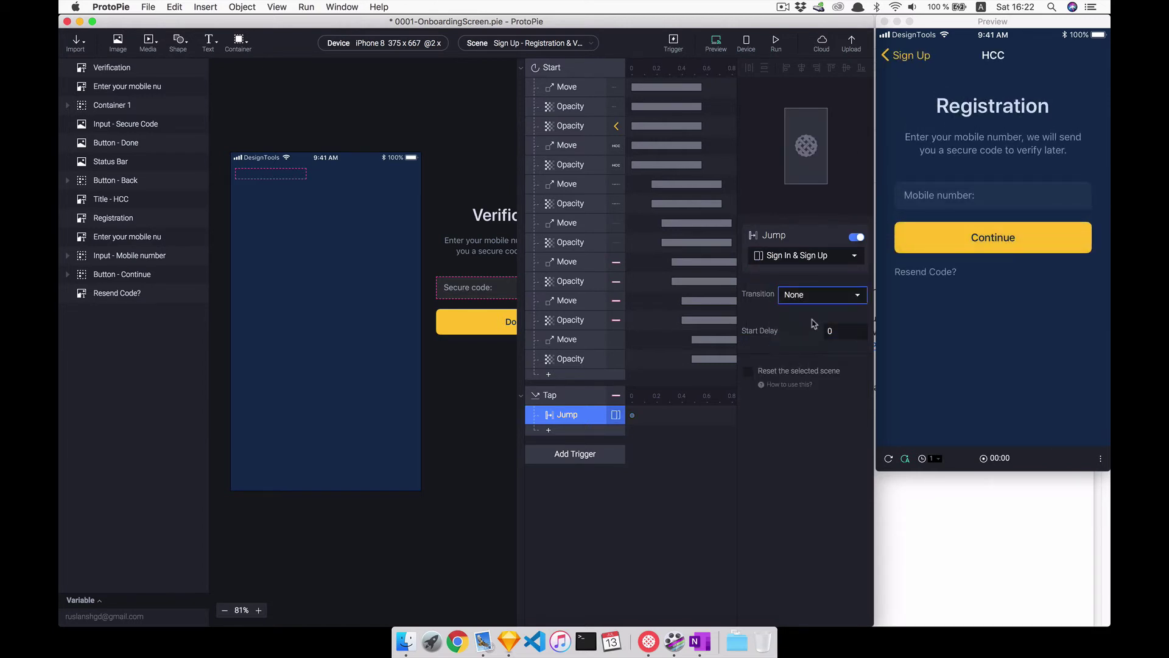
{"action": "left_click", "coordinate": [816, 319]}
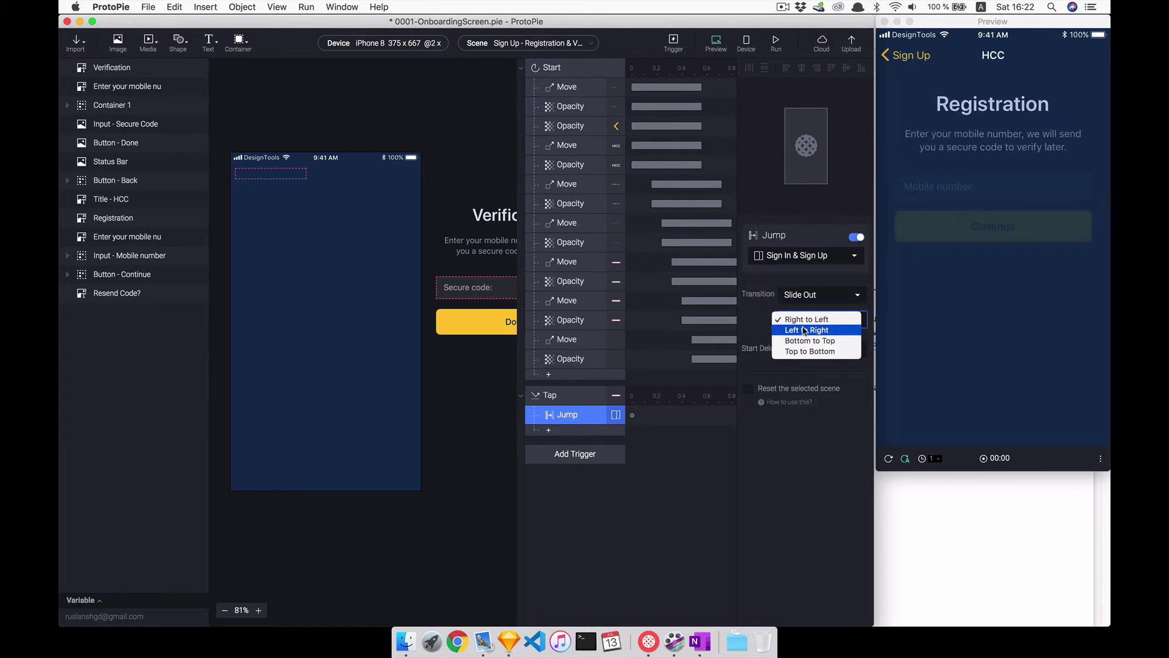
{"action": "left_click", "coordinate": [639, 485]}
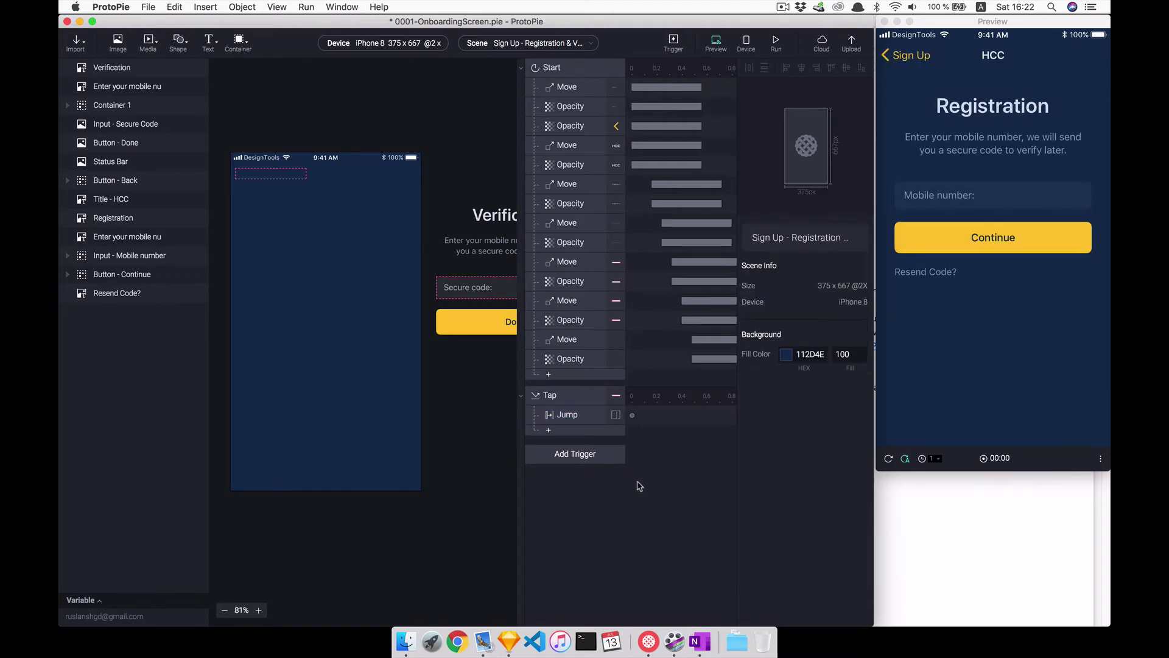
{"action": "left_click", "coordinate": [358, 314]}
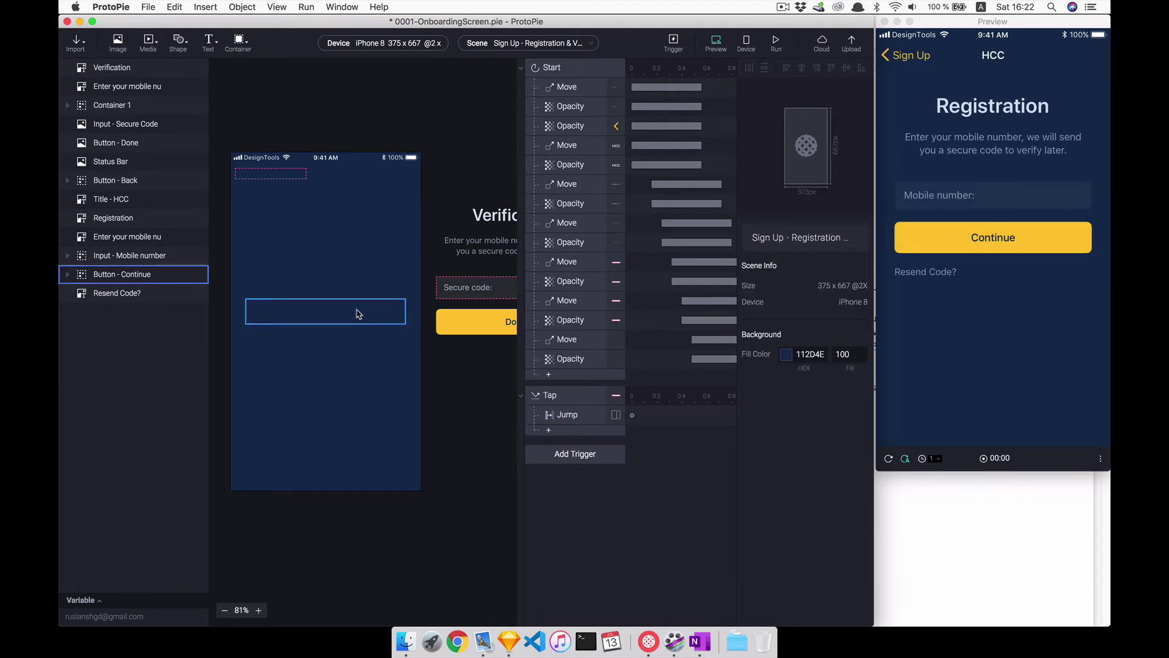
Add a Tap trigger for the Continue button with a Move response for the Registration title.
{"action": "left_click", "coordinate": [556, 452]}
{"action": "left_click", "coordinate": [560, 277]}
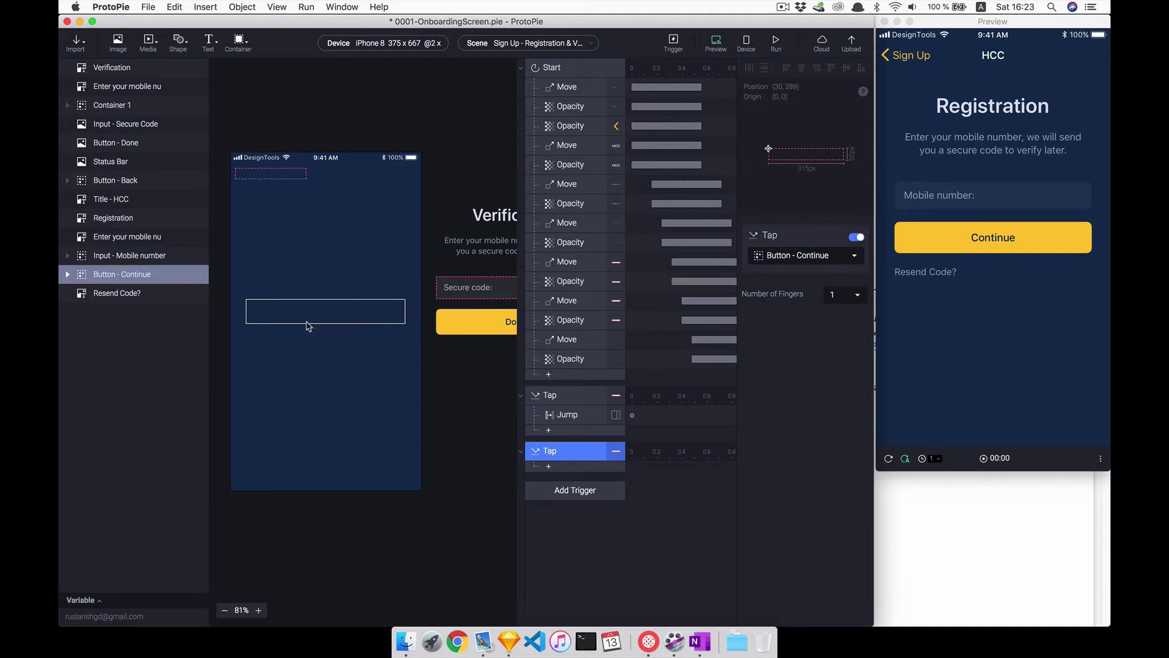
{"action": "left_click", "coordinate": [266, 339]}
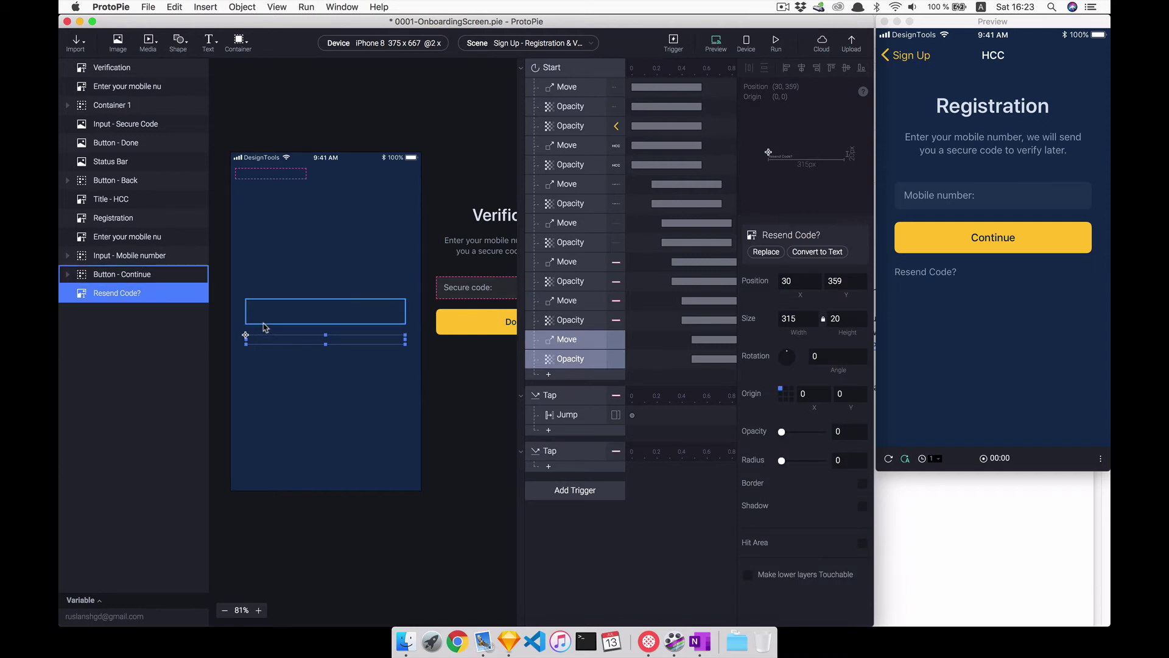
{"action": "left_click", "coordinate": [265, 328]}
{"action": "left_click", "coordinate": [348, 208]}
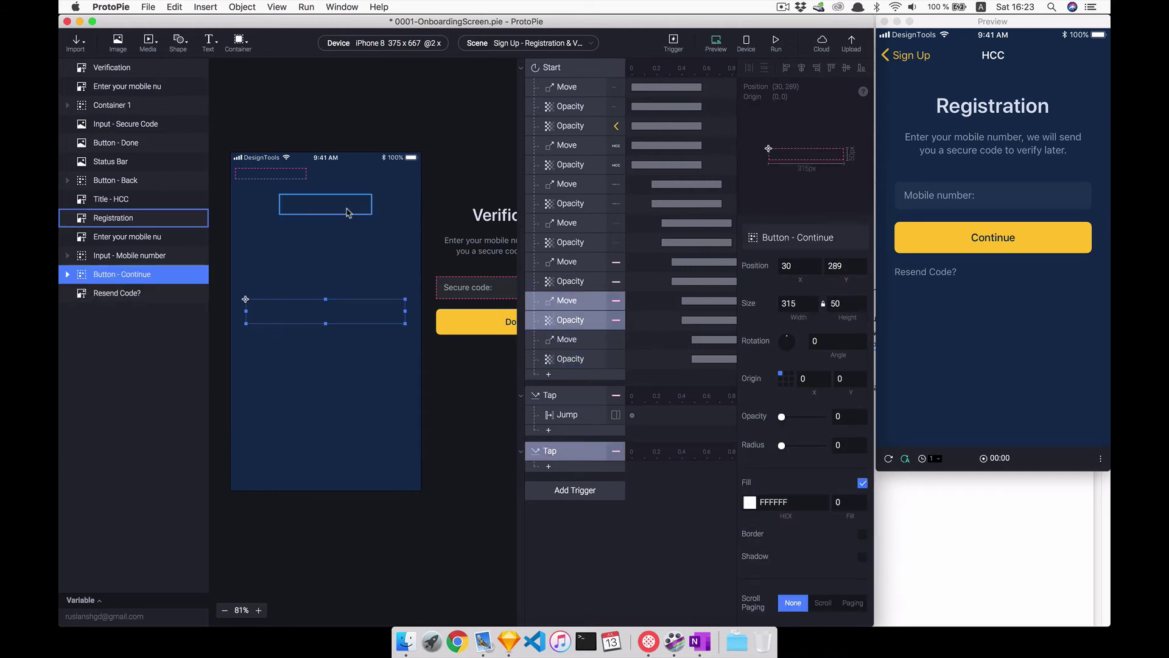
{"action": "left_click", "coordinate": [547, 468]}
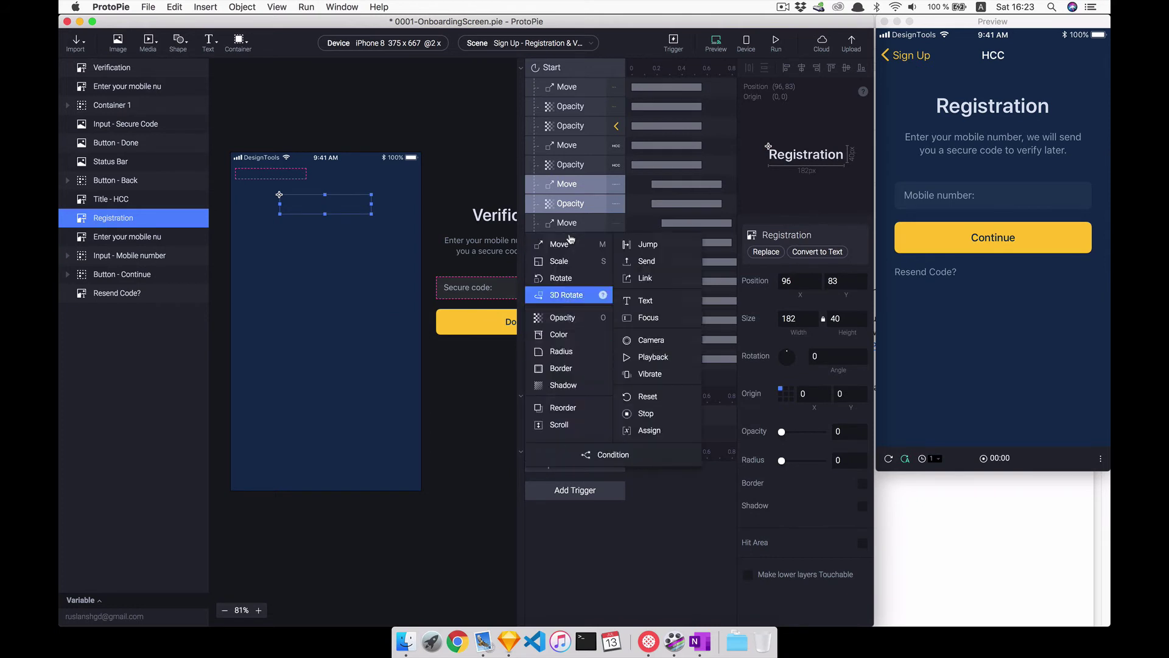
{"action": "left_click", "coordinate": [566, 243]}
Add Move responses for the instruction text, mobile-number input and Continue button.
{"action": "left_click", "coordinate": [336, 235]}
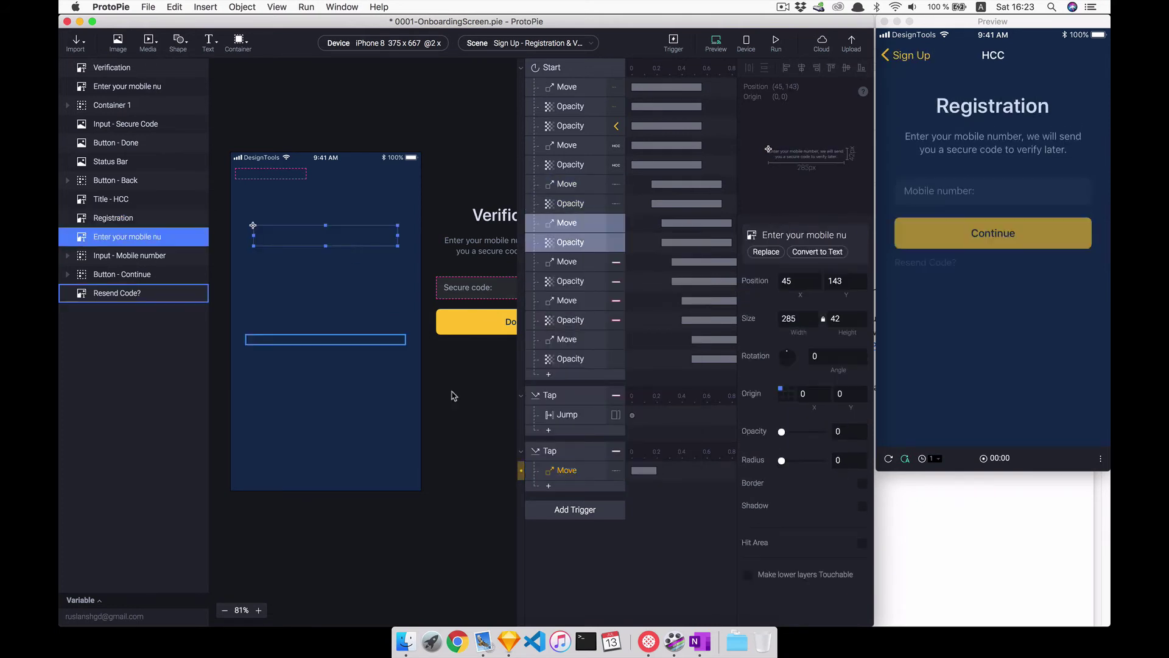
{"action": "left_click", "coordinate": [548, 486]}
{"action": "left_click", "coordinate": [550, 266]}
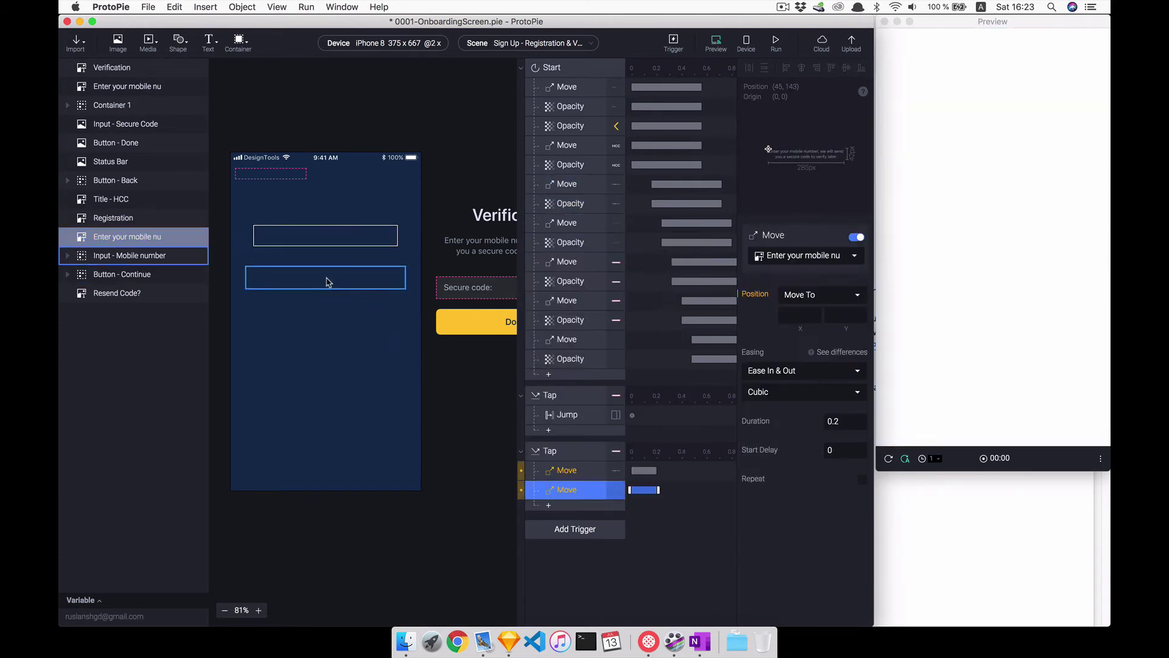
{"action": "left_click", "coordinate": [326, 278]}
{"action": "left_click", "coordinate": [546, 507]}
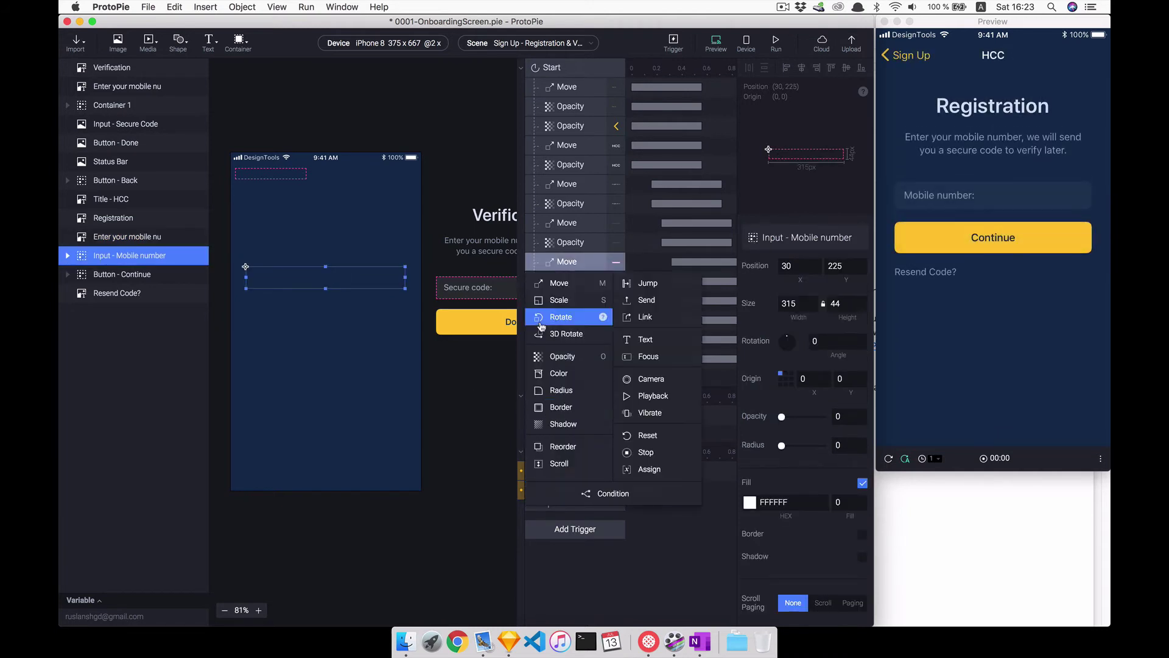
{"action": "left_click", "coordinate": [560, 285]}
{"action": "left_click", "coordinate": [370, 305]}
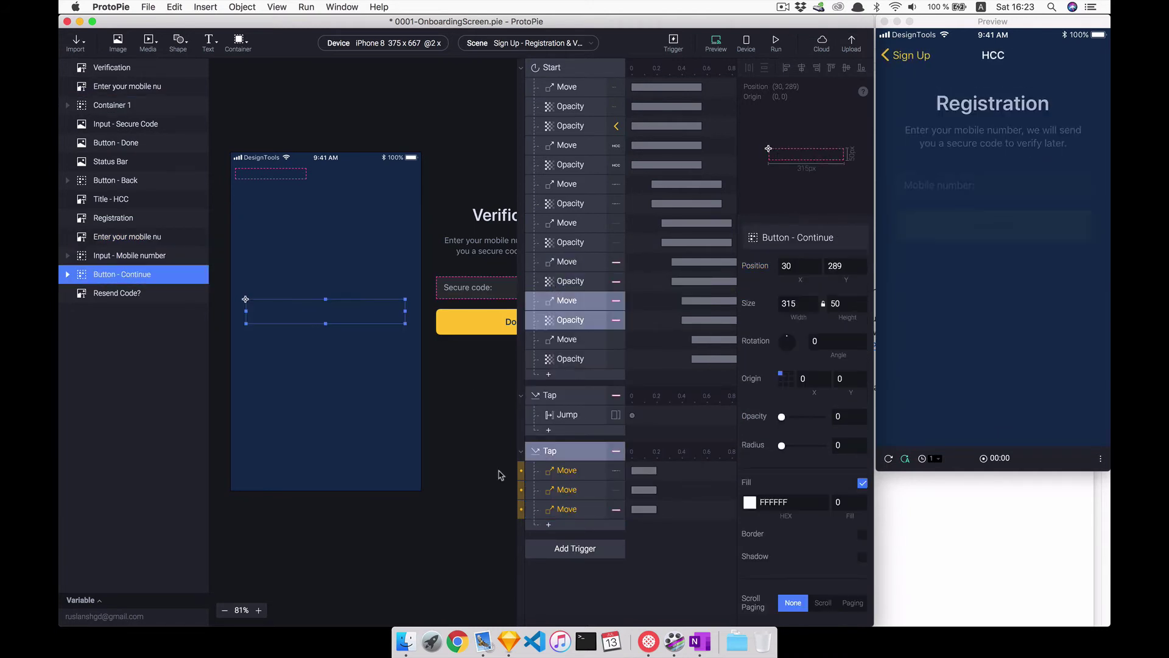
{"action": "left_click", "coordinate": [548, 524]}
{"action": "left_click", "coordinate": [551, 300]}
{"action": "left_click", "coordinate": [349, 338]}
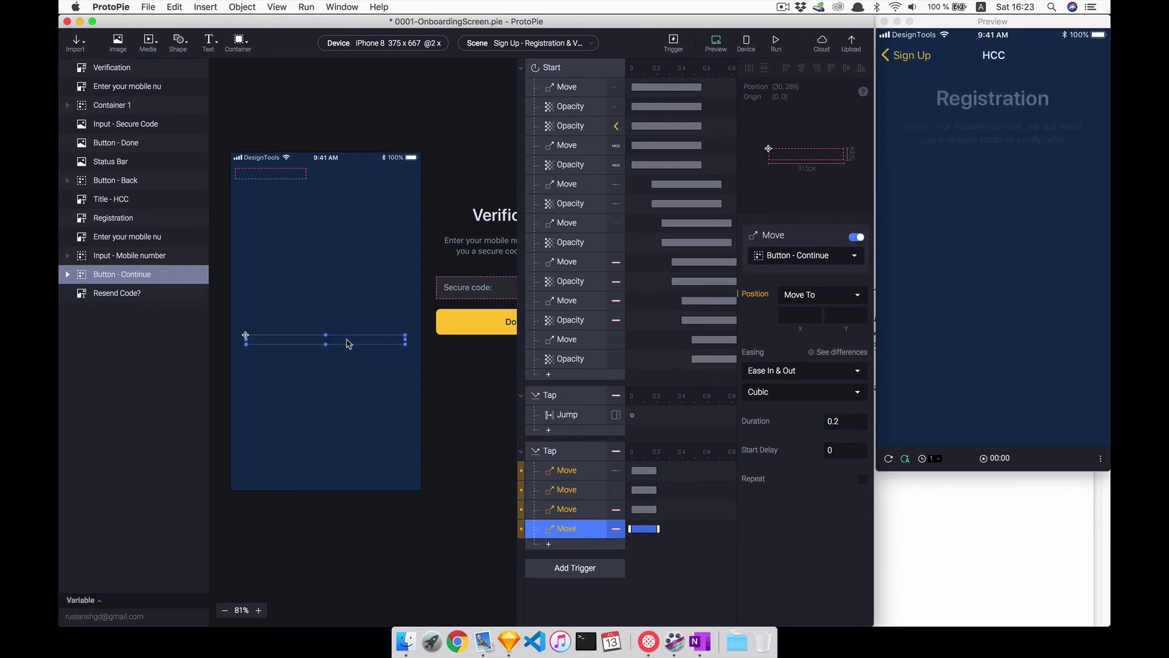
Set all four Move responses to X -320 and test Continue in the preview.
{"action": "left_click", "coordinate": [564, 477]}
{"action": "left_click", "coordinate": [567, 528], "text": "shift"}
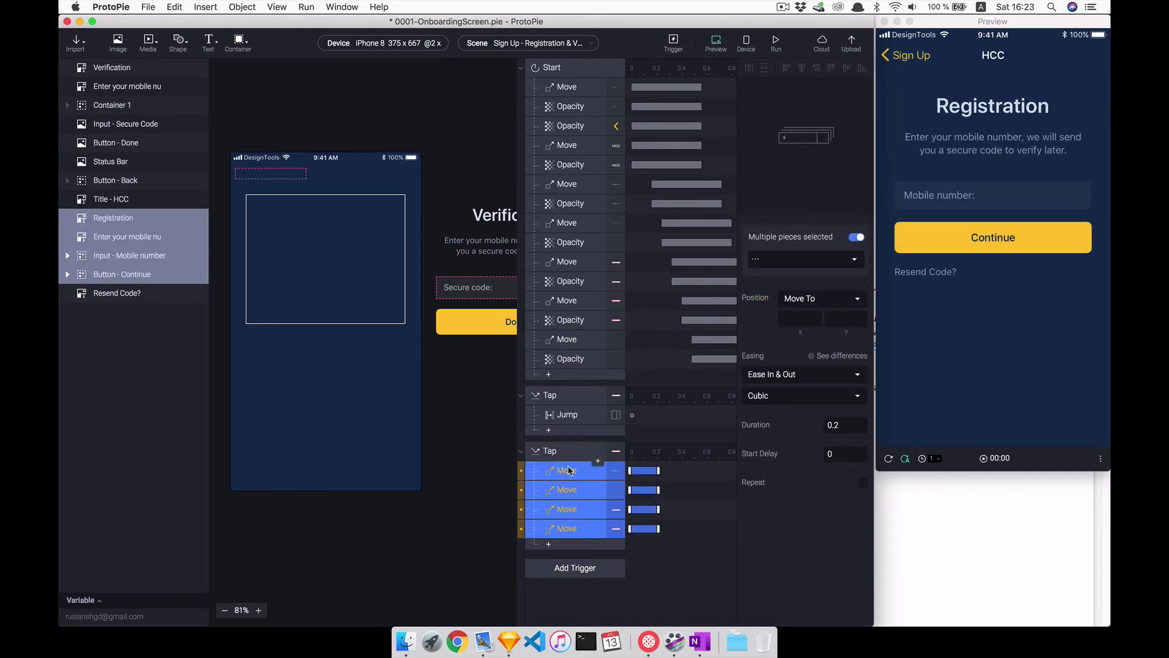
{"action": "left_click", "coordinate": [795, 321]}
{"action": "type", "text": "-320"}
{"action": "key", "text": "Return"}
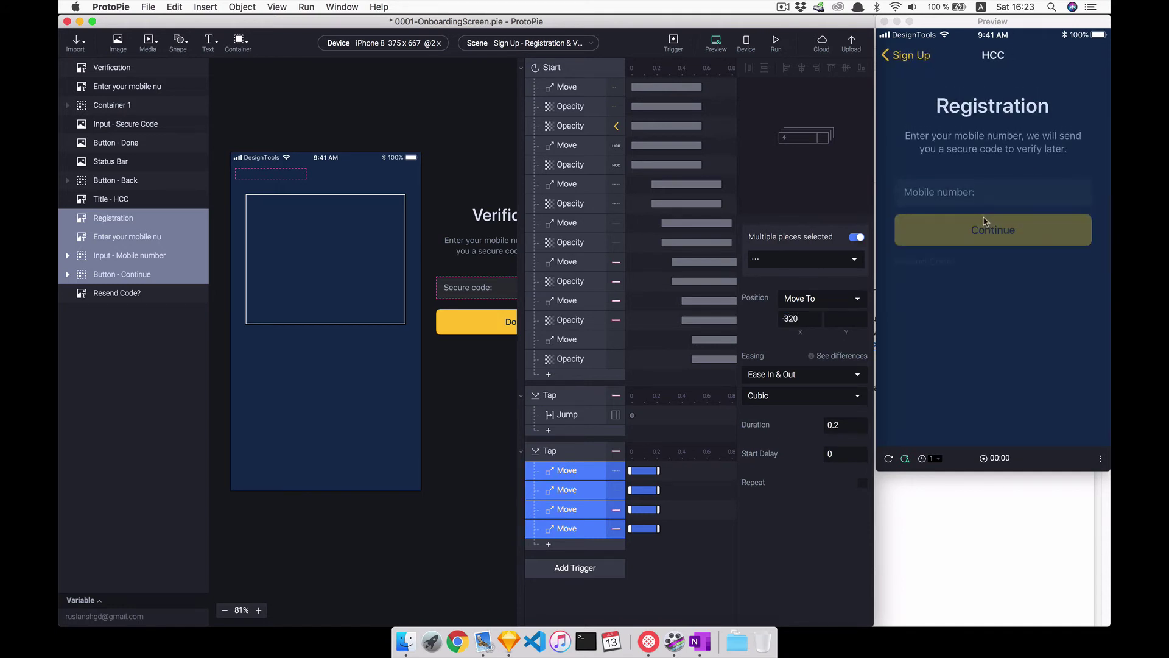
{"action": "left_click", "coordinate": [989, 236]}
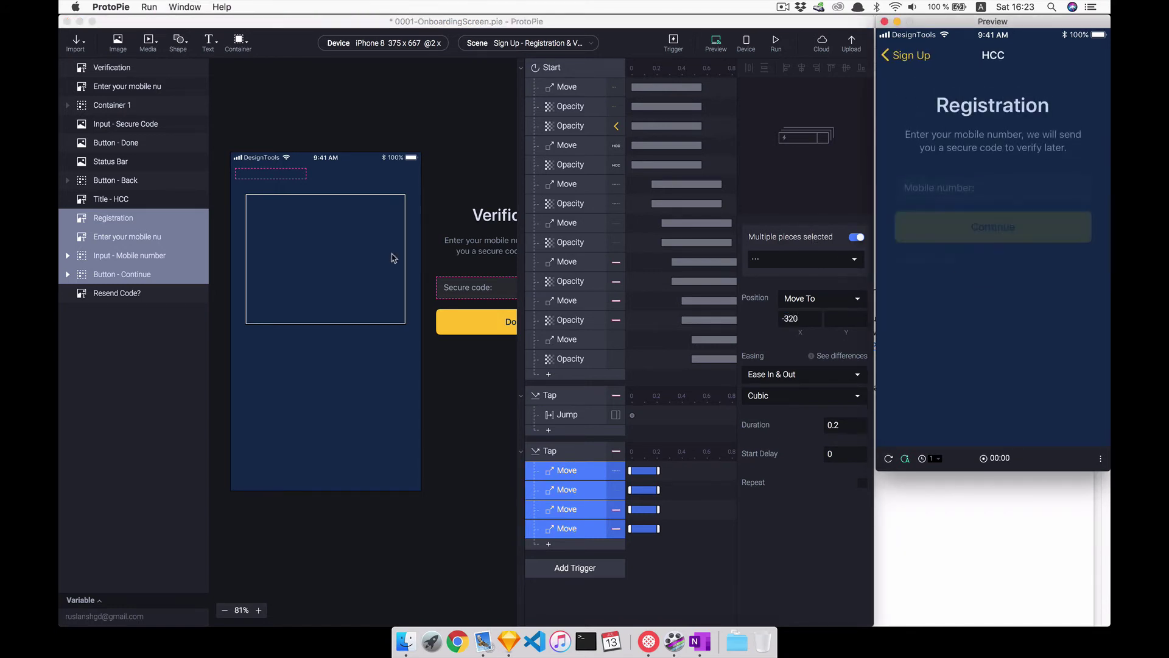
{"action": "left_click", "coordinate": [458, 219]}
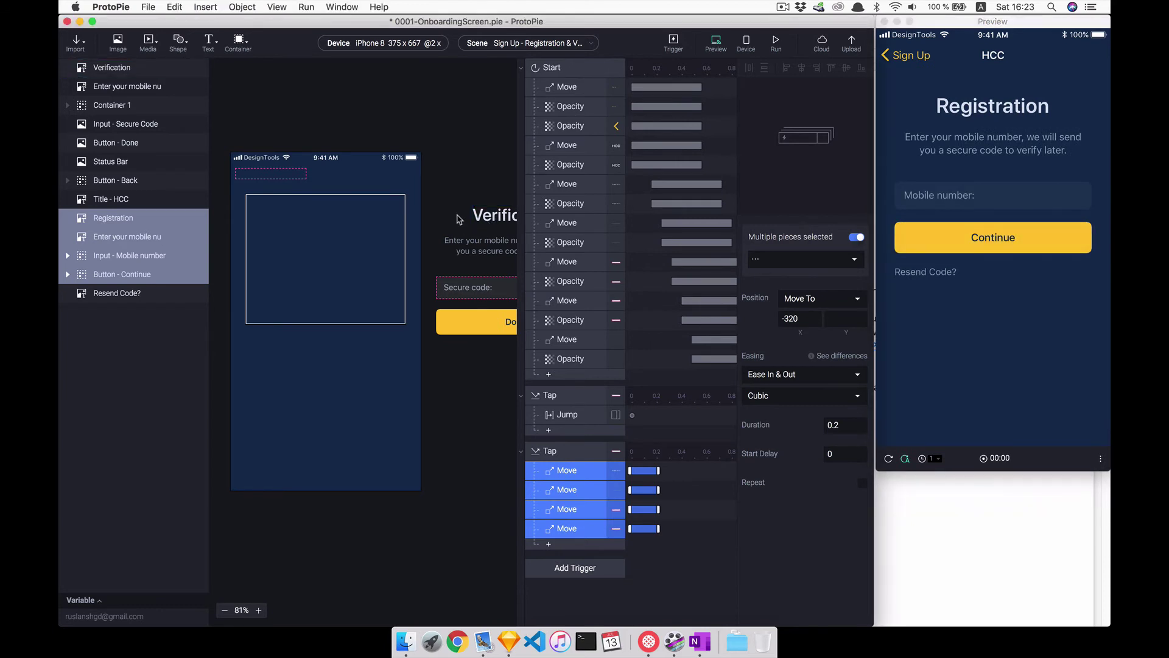
Under the second Tap, add Move responses for Verification, its description, Container 1 and Button - Done.
{"action": "scroll", "coordinate": [390, 349], "scroll_direction": "right", "scroll_amount": 3}
{"action": "left_click", "coordinate": [569, 543]}
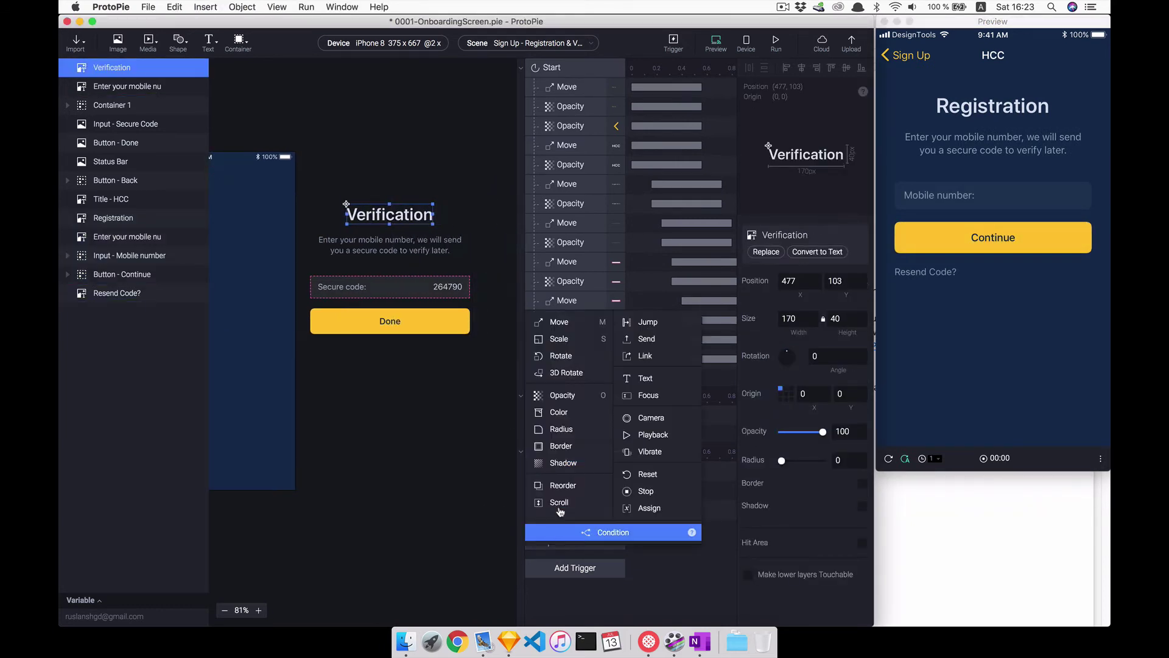
{"action": "left_click", "coordinate": [555, 320]}
{"action": "left_click", "coordinate": [420, 251]}
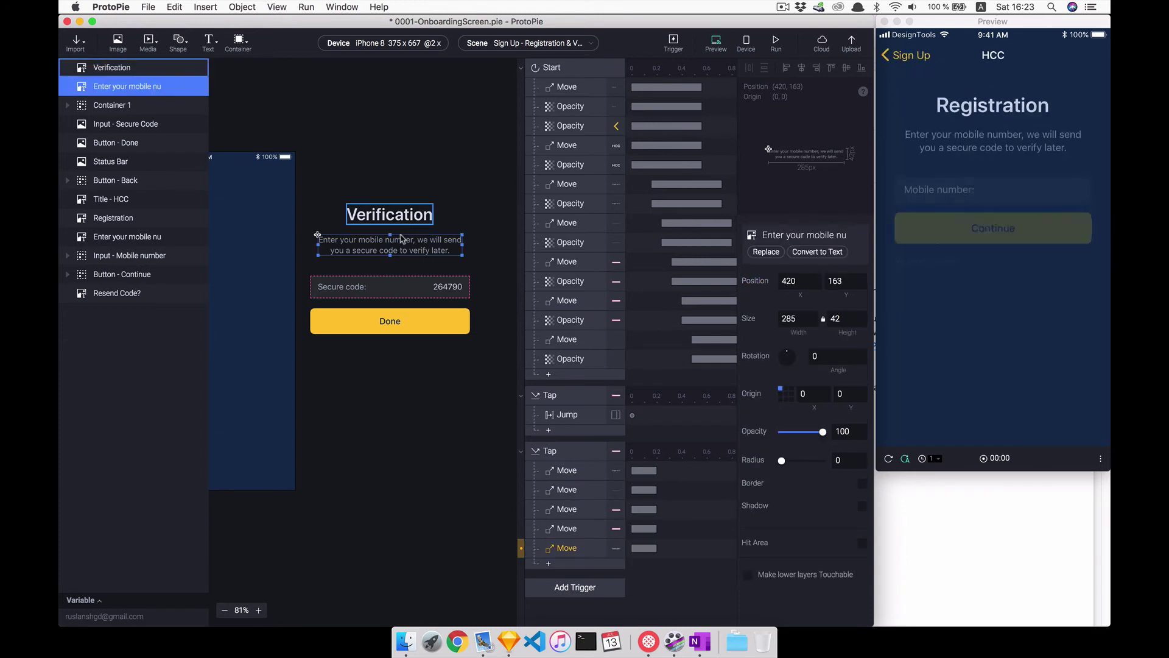
{"action": "left_click", "coordinate": [565, 566]}
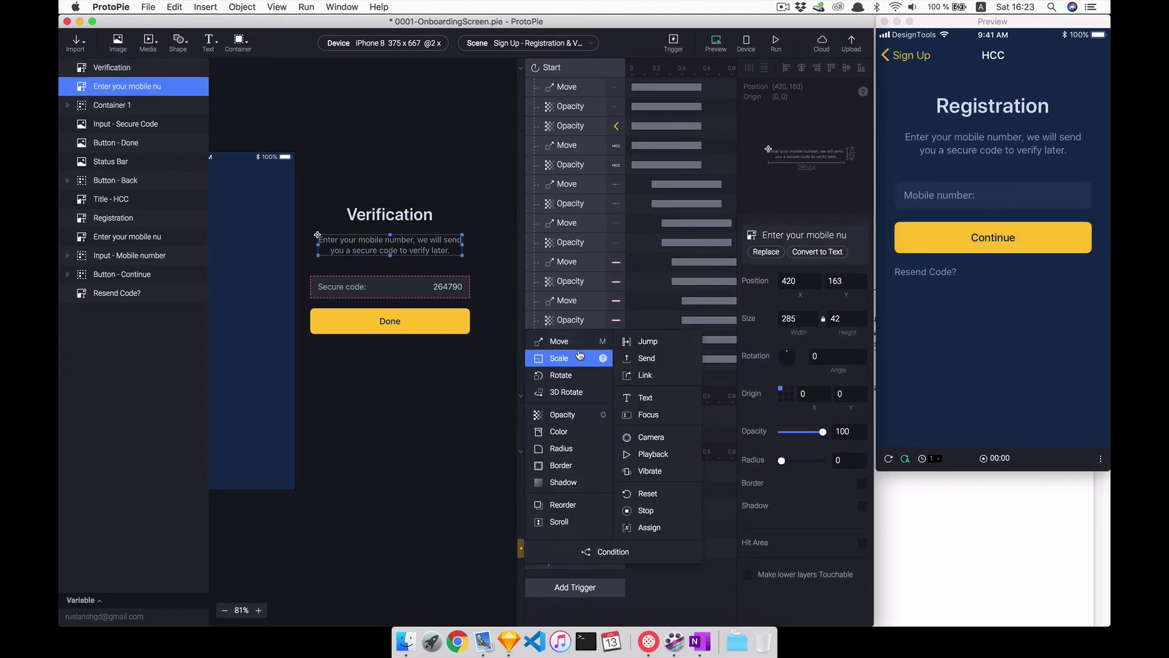
{"action": "left_click", "coordinate": [559, 340]}
{"action": "left_click", "coordinate": [390, 286]}
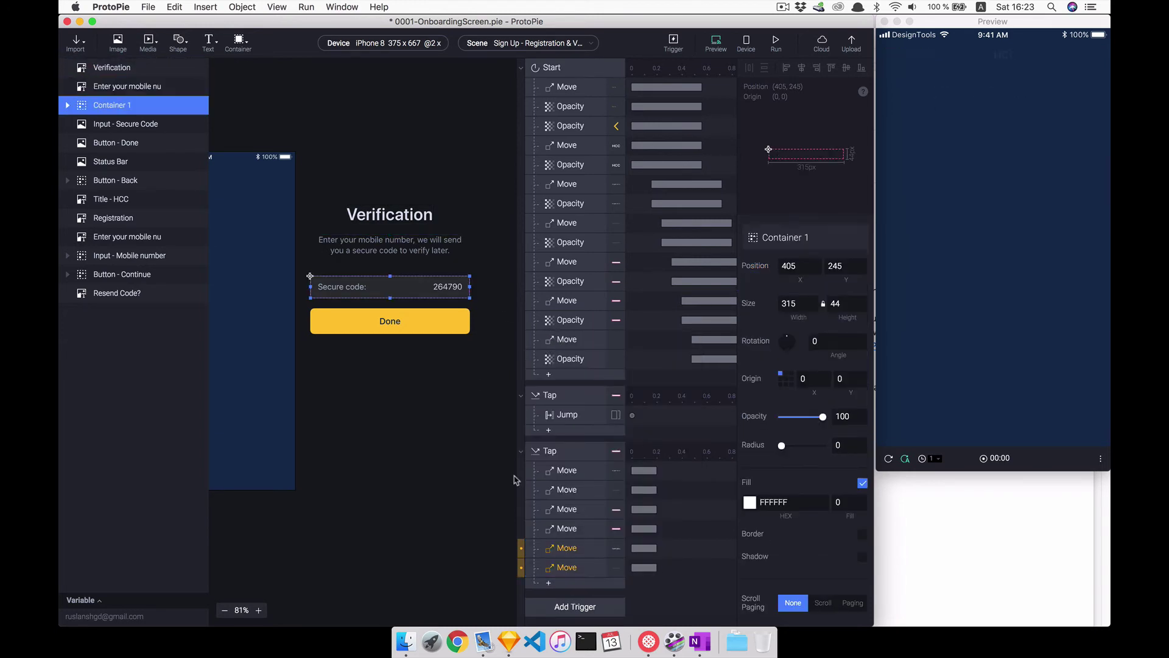
{"action": "left_click", "coordinate": [557, 337]}
{"action": "left_click", "coordinate": [425, 317]}
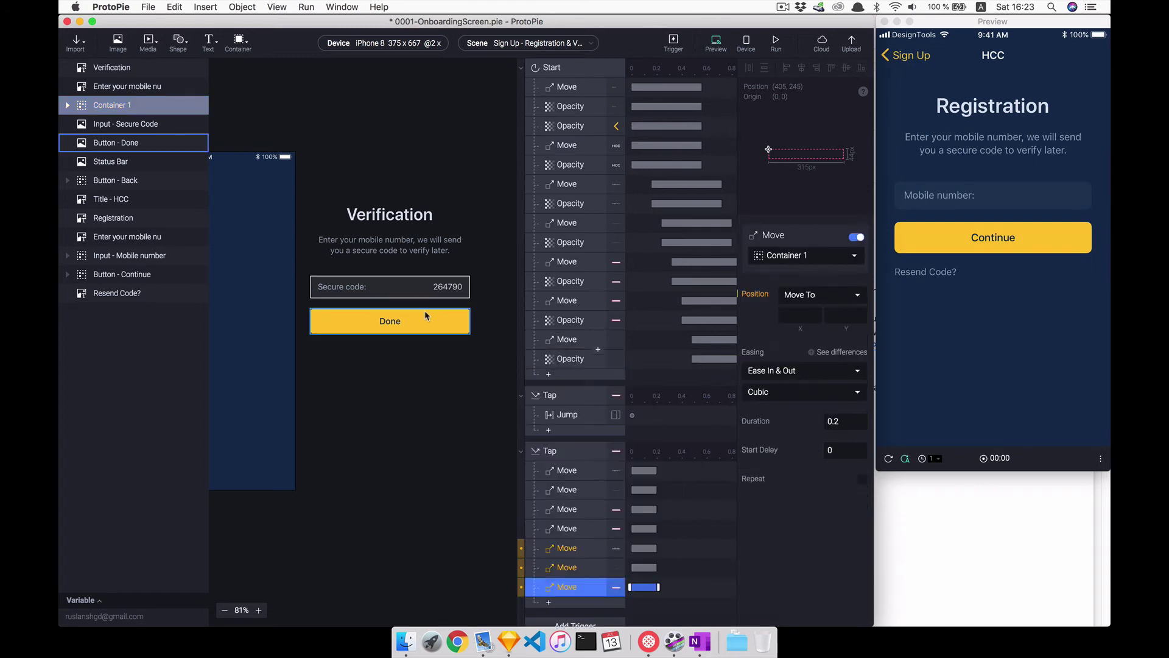
{"action": "left_click", "coordinate": [562, 604]}
{"action": "left_click", "coordinate": [565, 379]}
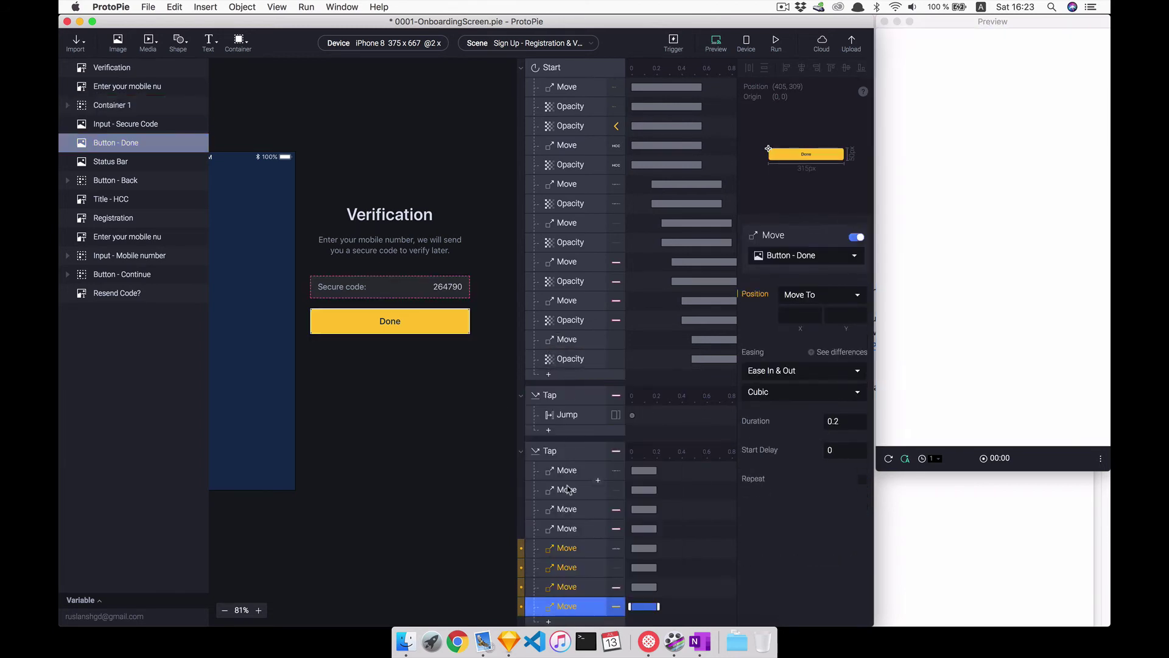
Set each new Move's X position, with the Verification title at 102 and its subtitle at 45.
{"action": "scroll", "coordinate": [388, 409], "scroll_direction": "left", "scroll_amount": 3}
{"action": "left_click", "coordinate": [389, 410]}
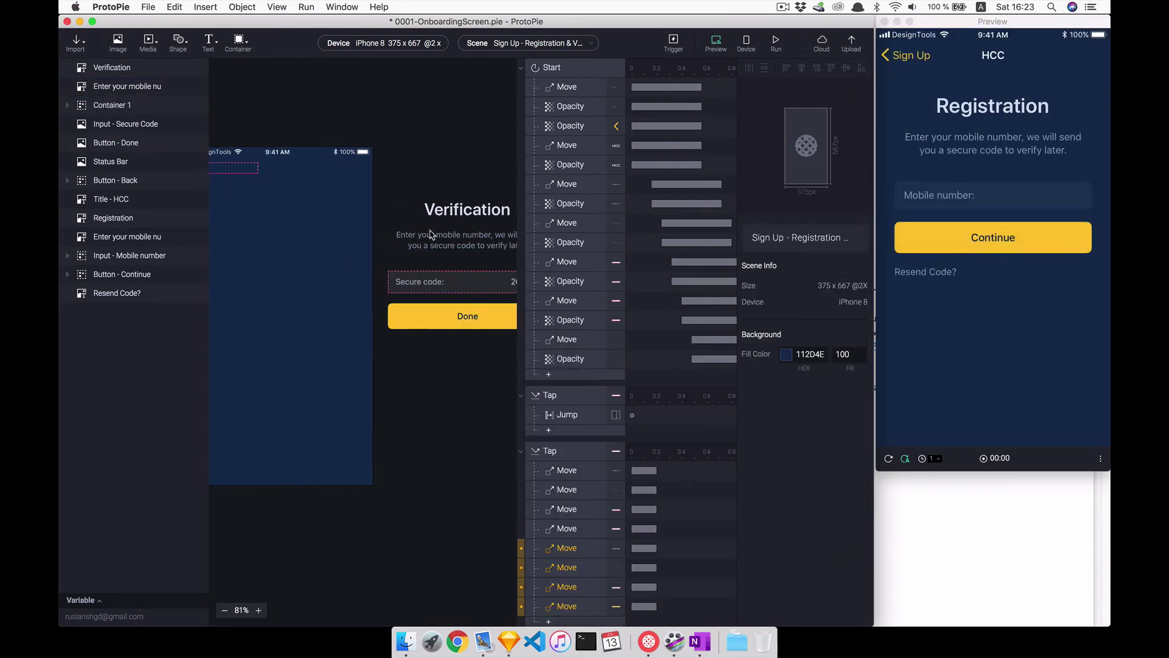
{"action": "left_click", "coordinate": [433, 238]}
{"action": "left_click", "coordinate": [437, 208], "text": "shift"}
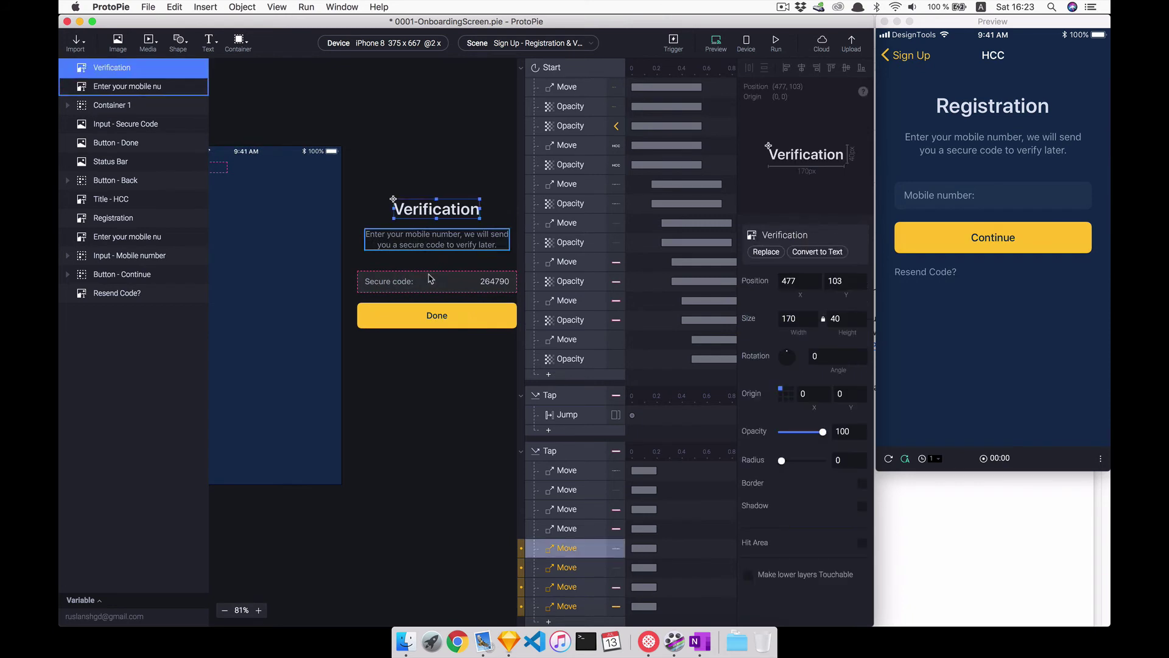
{"action": "left_click", "coordinate": [422, 239], "text": "shift"}
{"action": "left_click", "coordinate": [567, 545]}
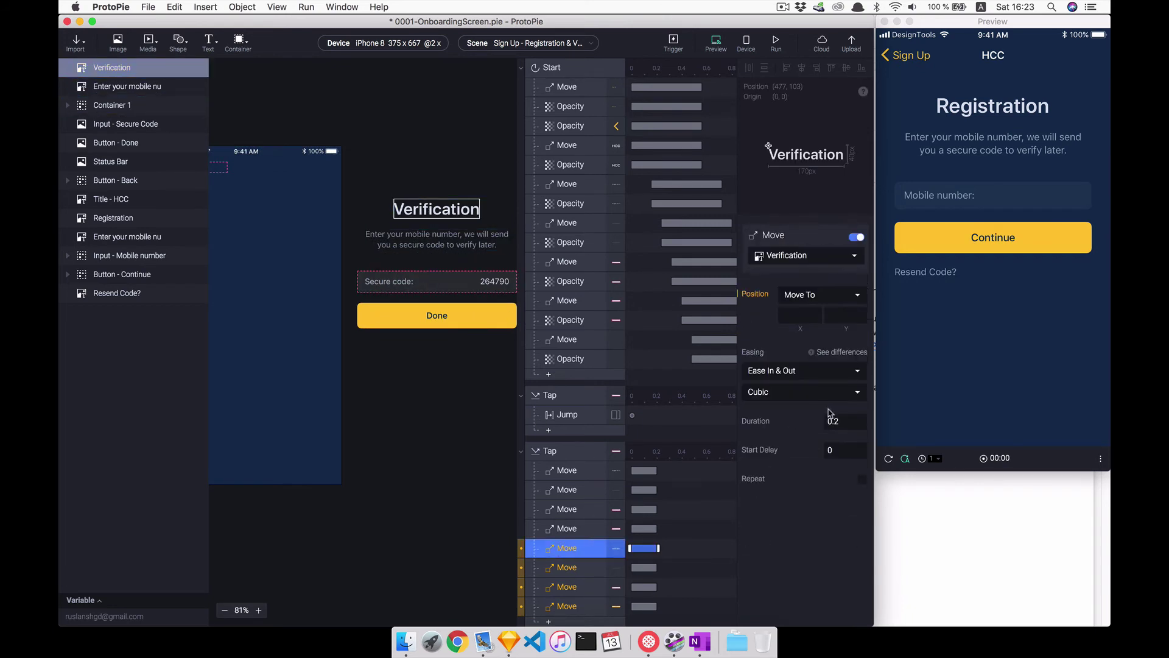
{"action": "left_click", "coordinate": [800, 314]}
{"action": "type", "text": "102"}
{"action": "key", "text": "Return"}
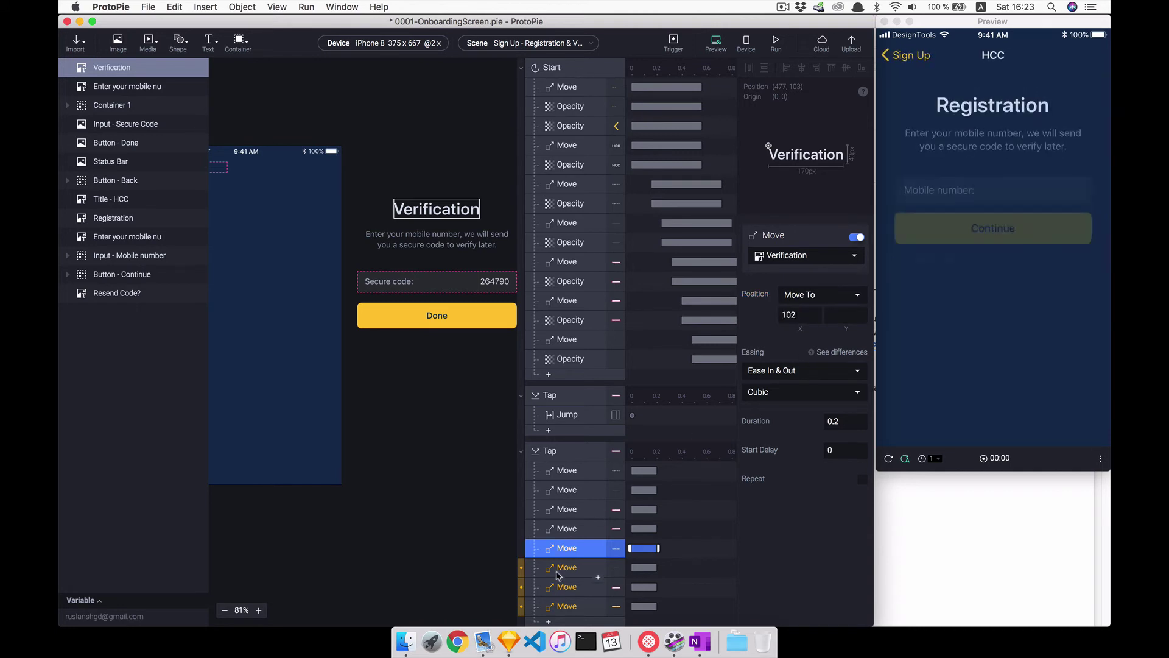
{"action": "key", "text": "Down"}
{"action": "key", "text": "Return"}
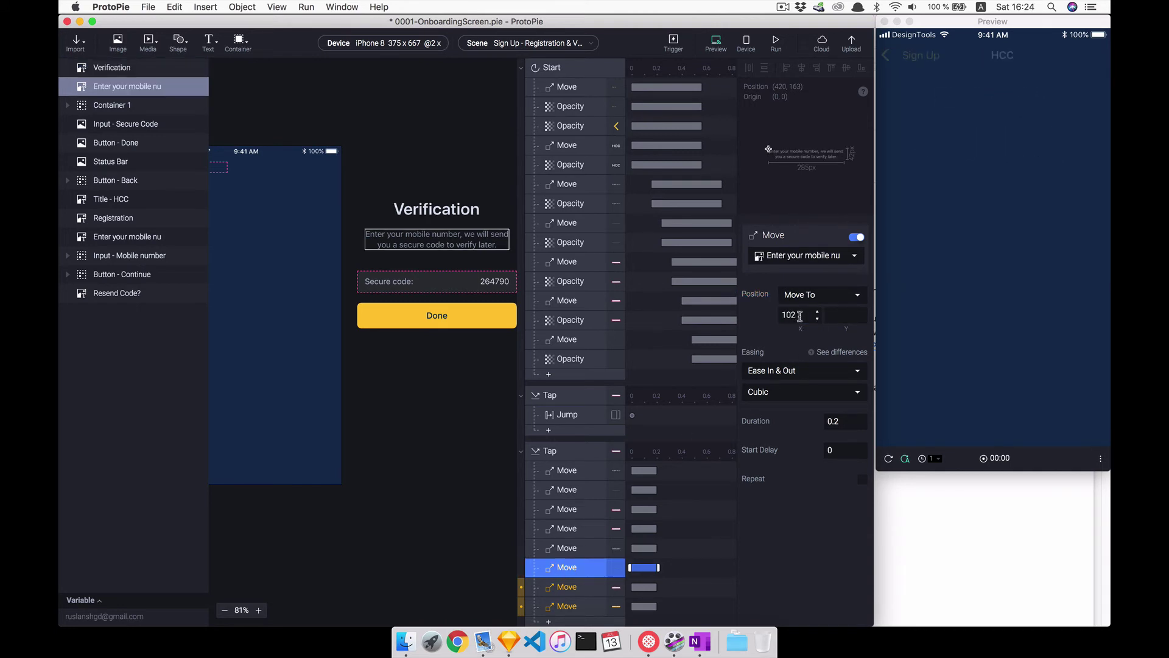
{"action": "key", "text": "Return"}
{"action": "key", "text": "Down"}
{"action": "key", "text": "shift+Down"}
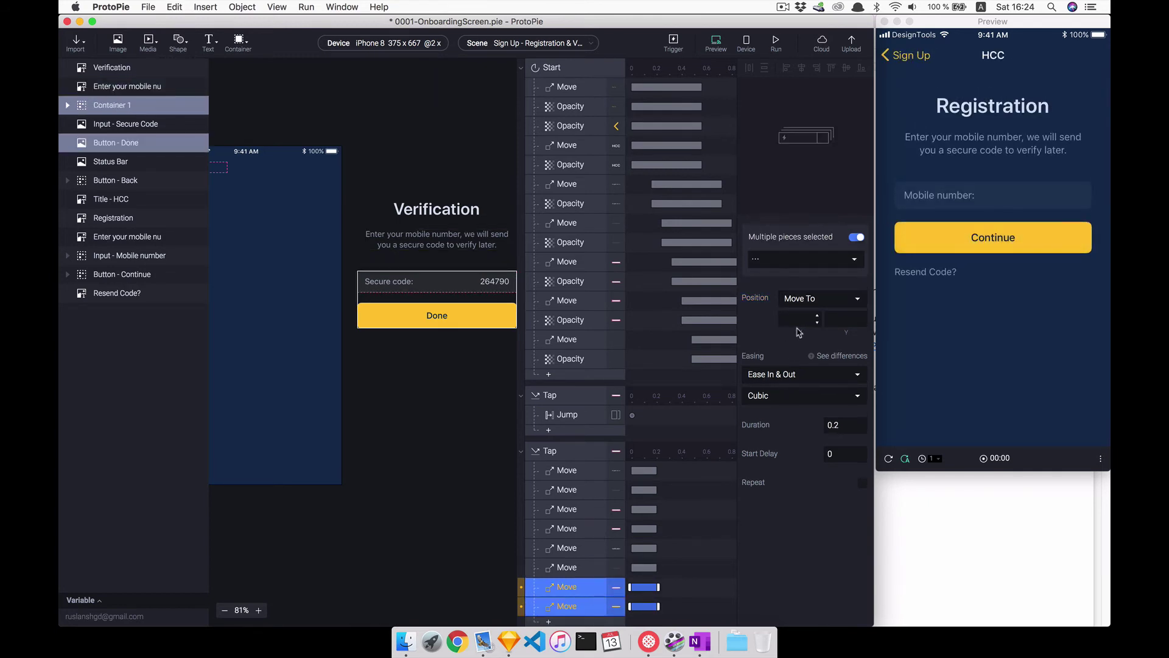
{"action": "key", "text": "Return"}
Set the duration of all eight Move responses to 0.56 s.
{"action": "left_click", "coordinate": [484, 488]}
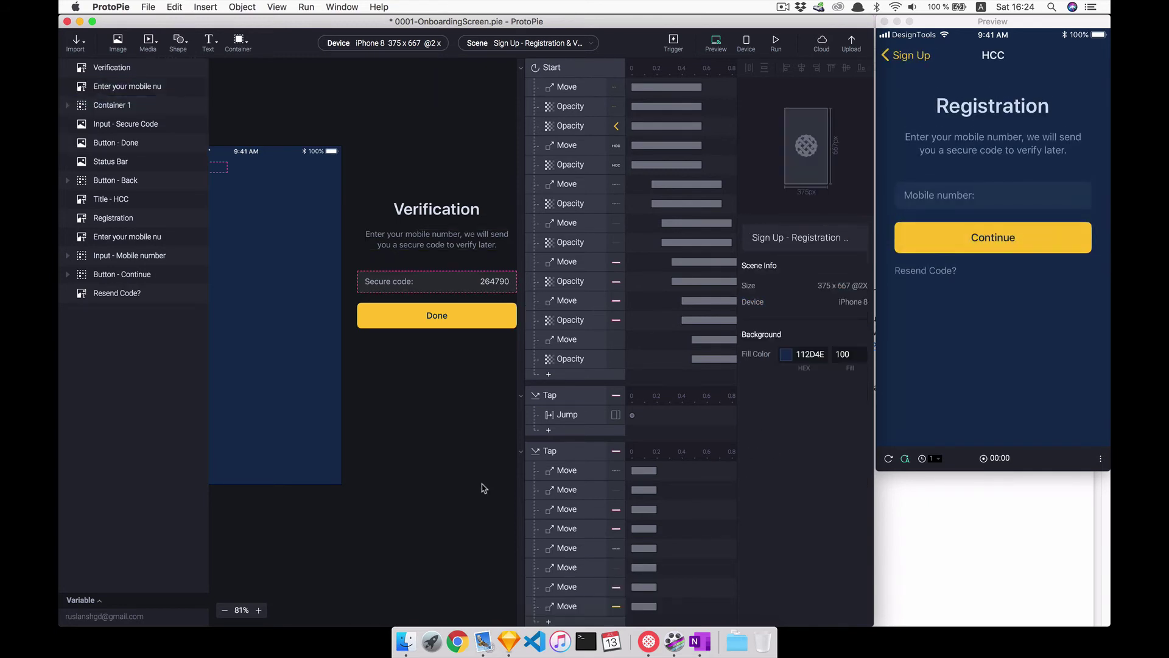
{"action": "left_click", "coordinate": [554, 607]}
{"action": "left_click", "coordinate": [563, 475], "text": "shift"}
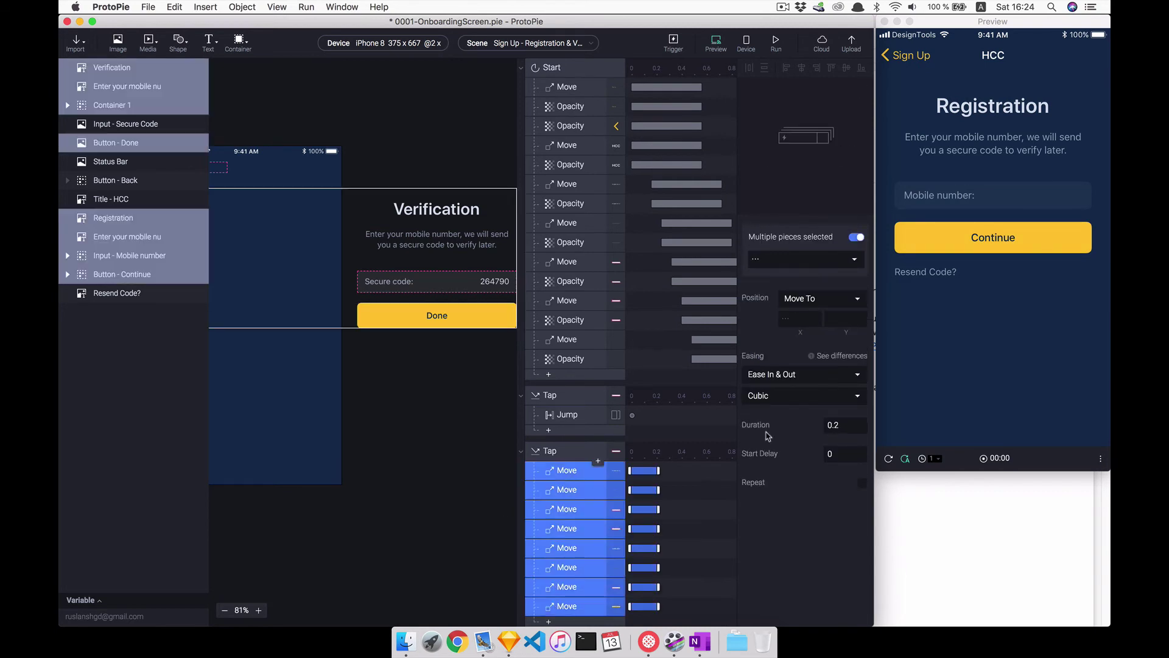
{"action": "type", "text": "0.56"}
{"action": "key", "text": "Return"}
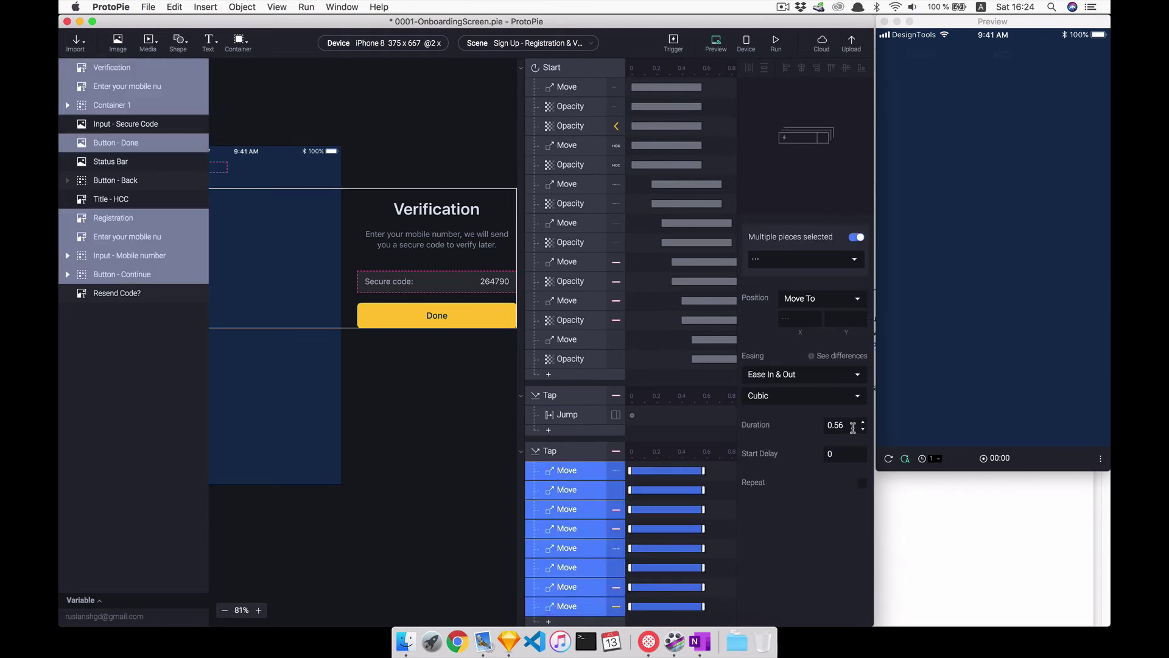
Stagger the early Move responses with start delays of 0.16 s and 0.24 s.
{"action": "left_click", "coordinate": [571, 478]}
{"action": "left_click", "coordinate": [572, 491]}
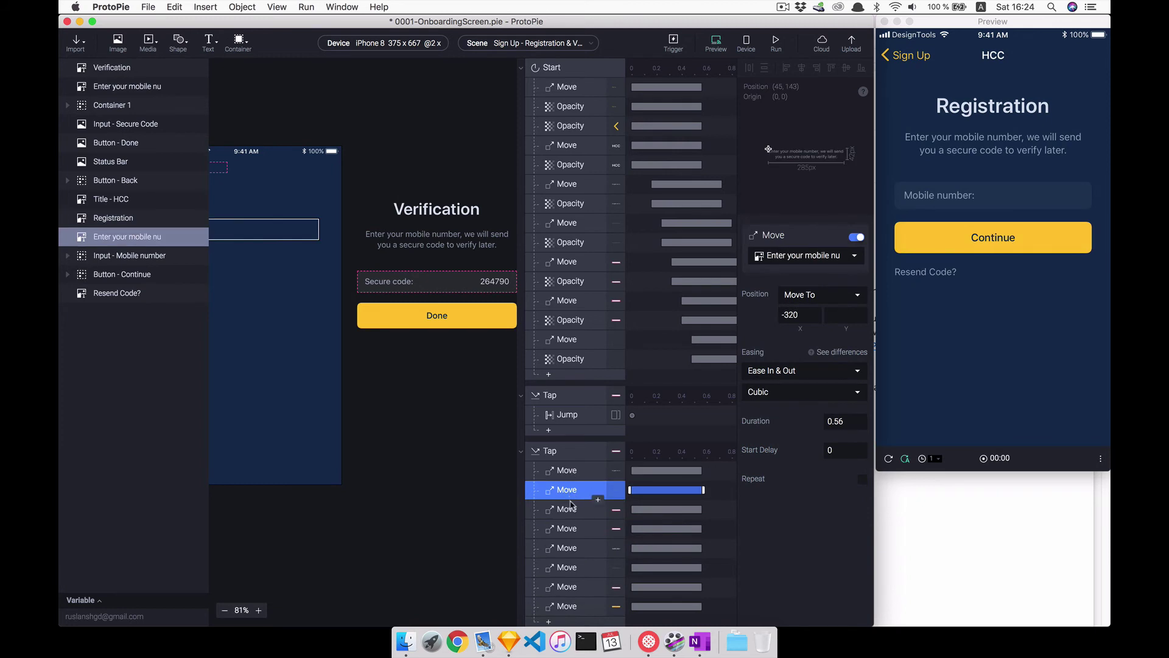
{"action": "left_click", "coordinate": [565, 493]}
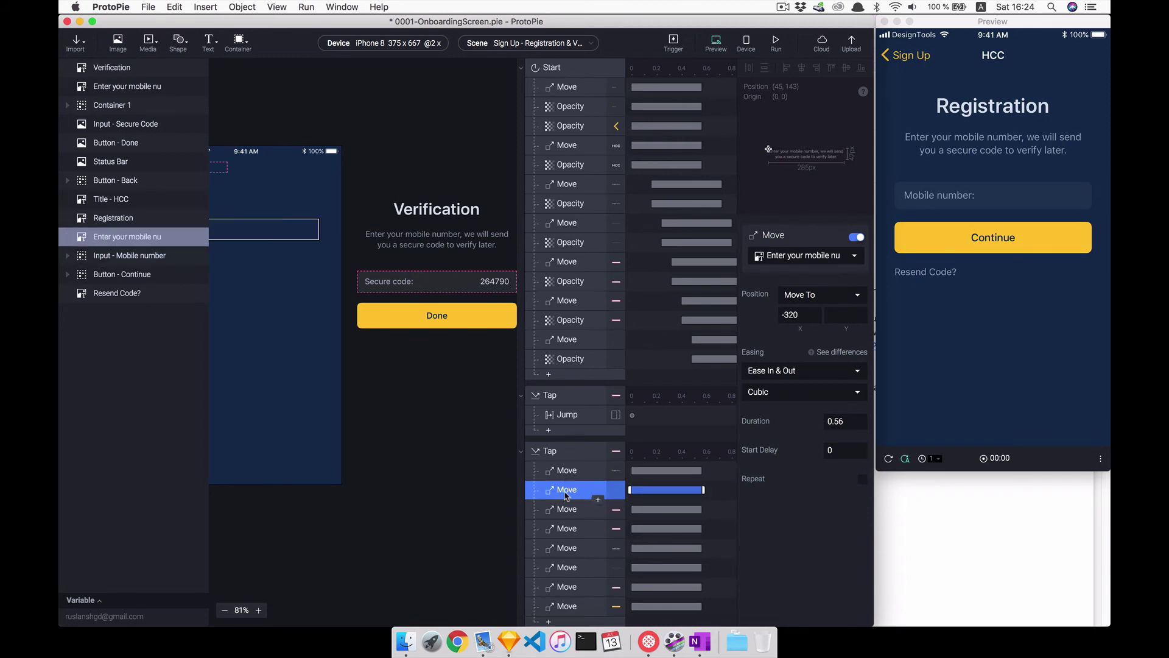
{"action": "left_click", "coordinate": [567, 527], "text": "shift"}
{"action": "scroll", "coordinate": [666, 557], "scroll_direction": "down", "scroll_amount": 3}
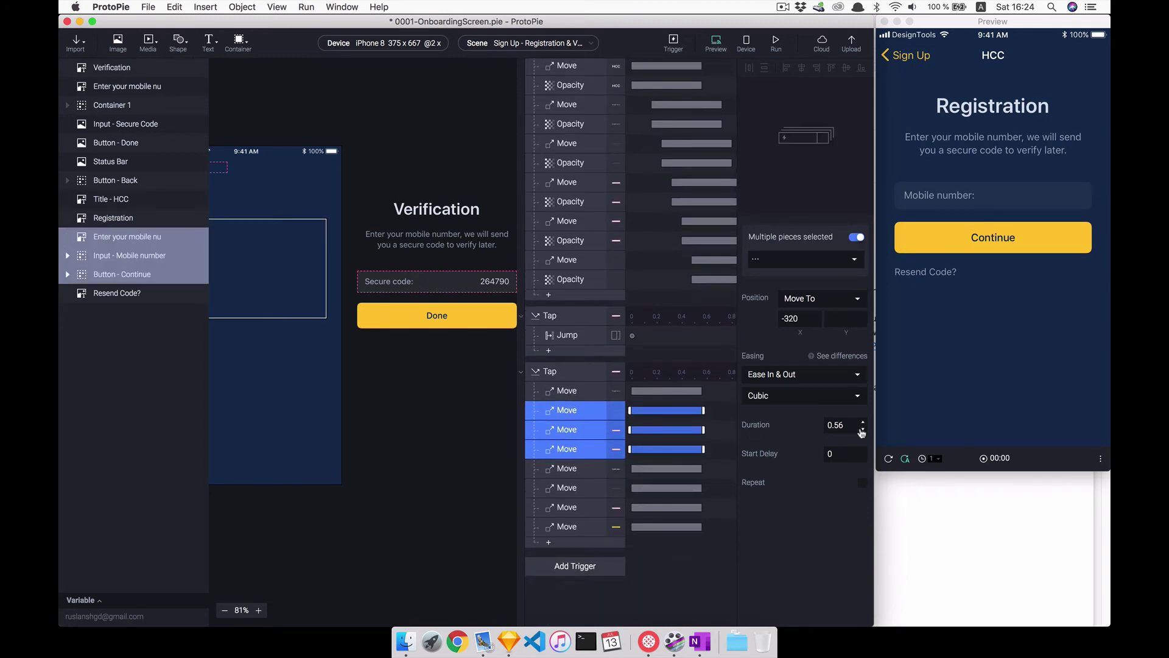
{"action": "type", "text": ".16"}
{"action": "key", "text": "Return"}
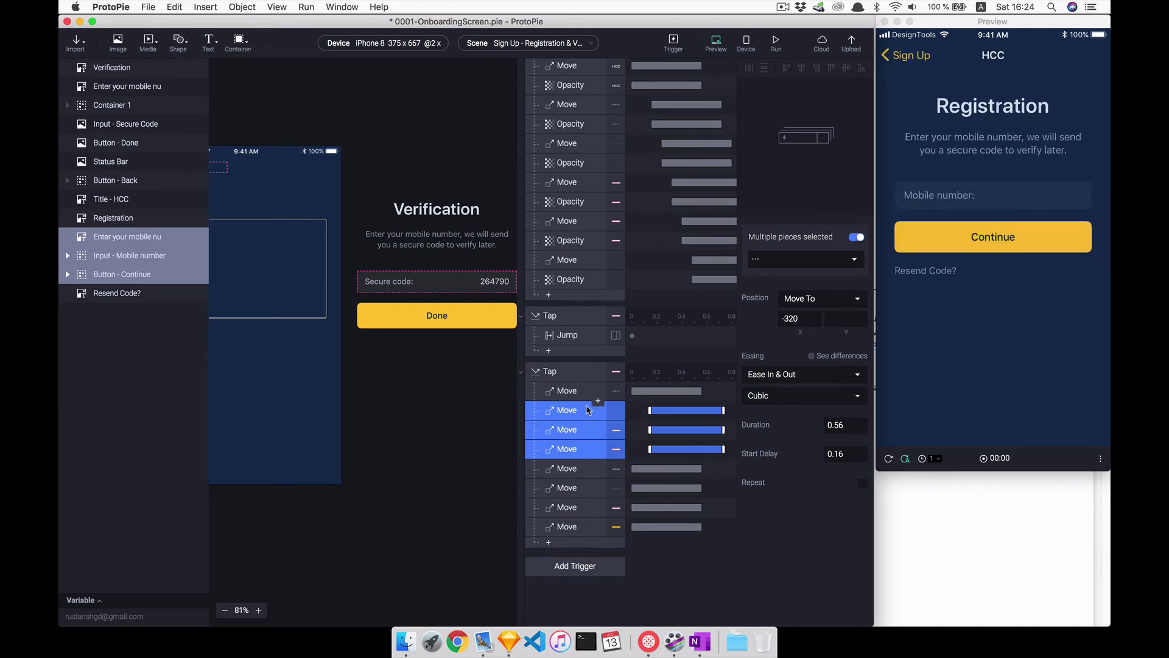
{"action": "left_click", "coordinate": [573, 410], "text": "super"}
{"action": "type", "text": "24"}
{"action": "key", "text": "Return"}
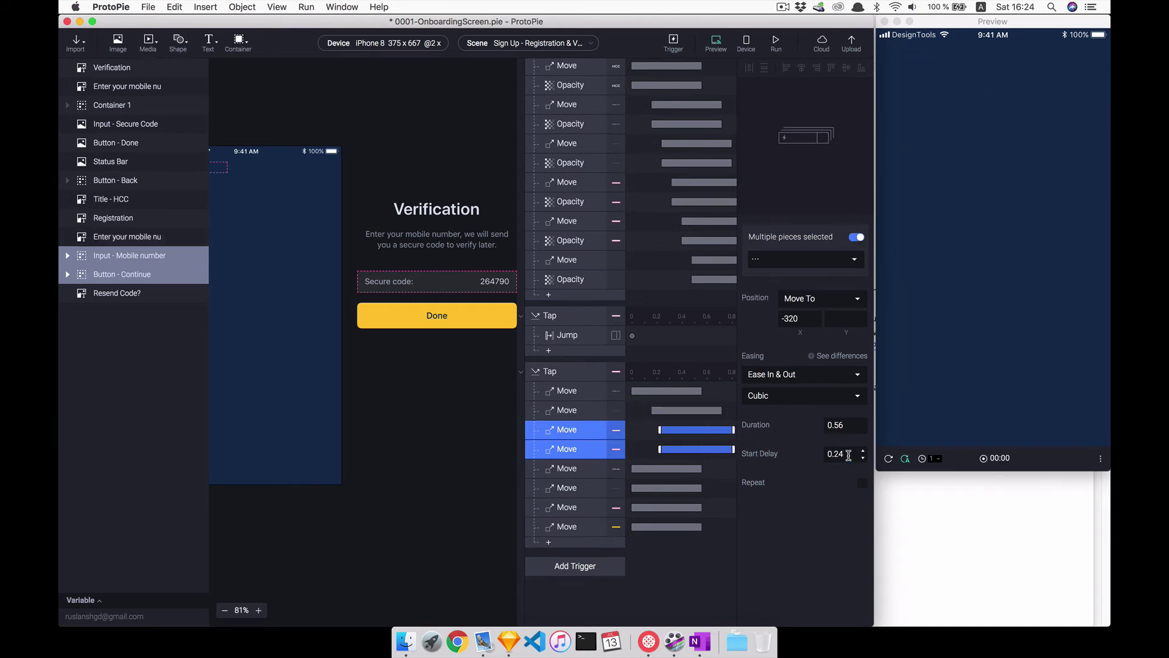
Set the remaining staggered delays, with Container 1 at 0.24 s and the Done button at 0.32 s.
{"action": "left_click", "coordinate": [572, 429], "text": "super"}
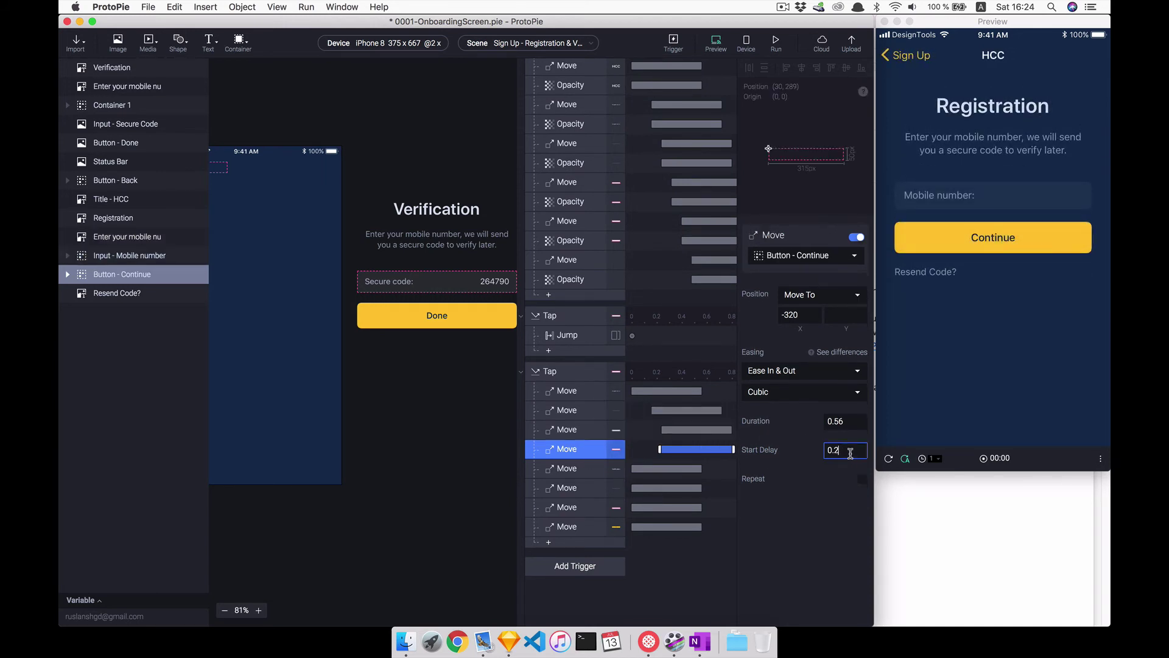
{"action": "type", "text": "2"}
{"action": "key", "text": "Return"}
{"action": "left_click", "coordinate": [572, 469]}
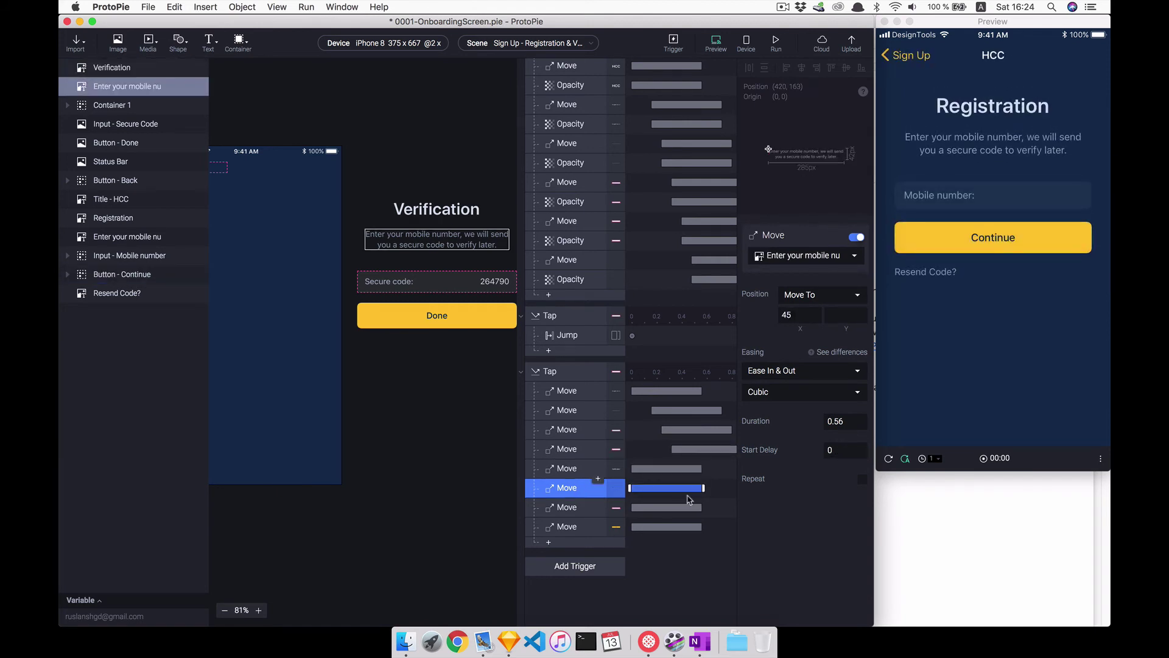
{"action": "type", "text": ".16"}
{"action": "key", "text": "Return"}
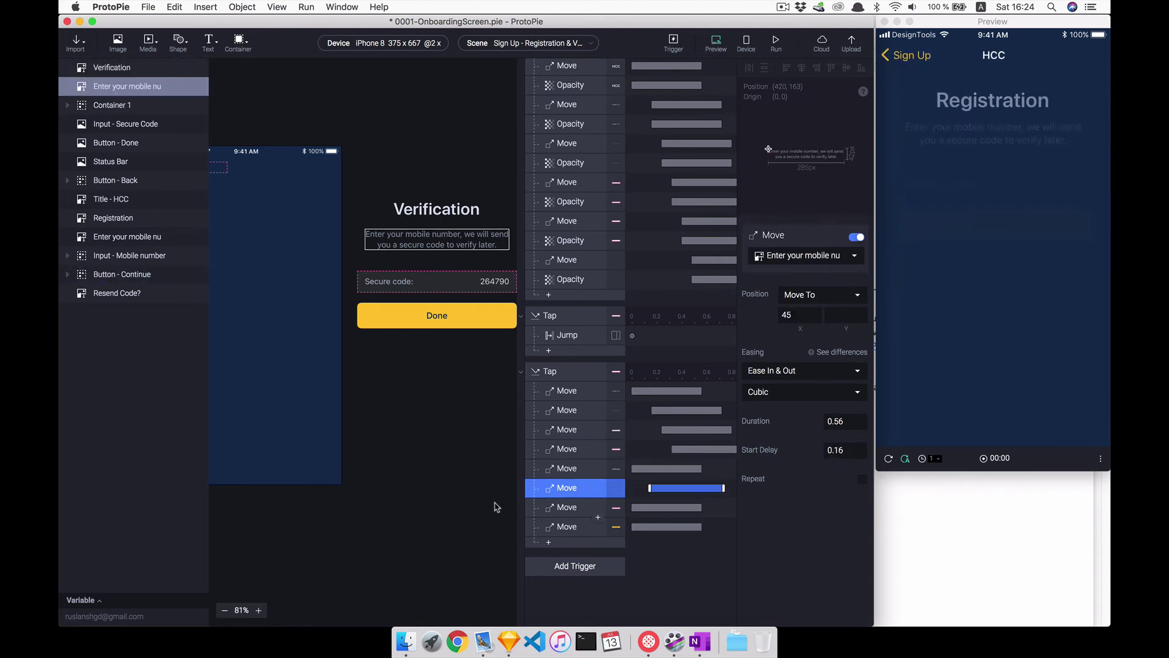
{"action": "left_click", "coordinate": [573, 507]}
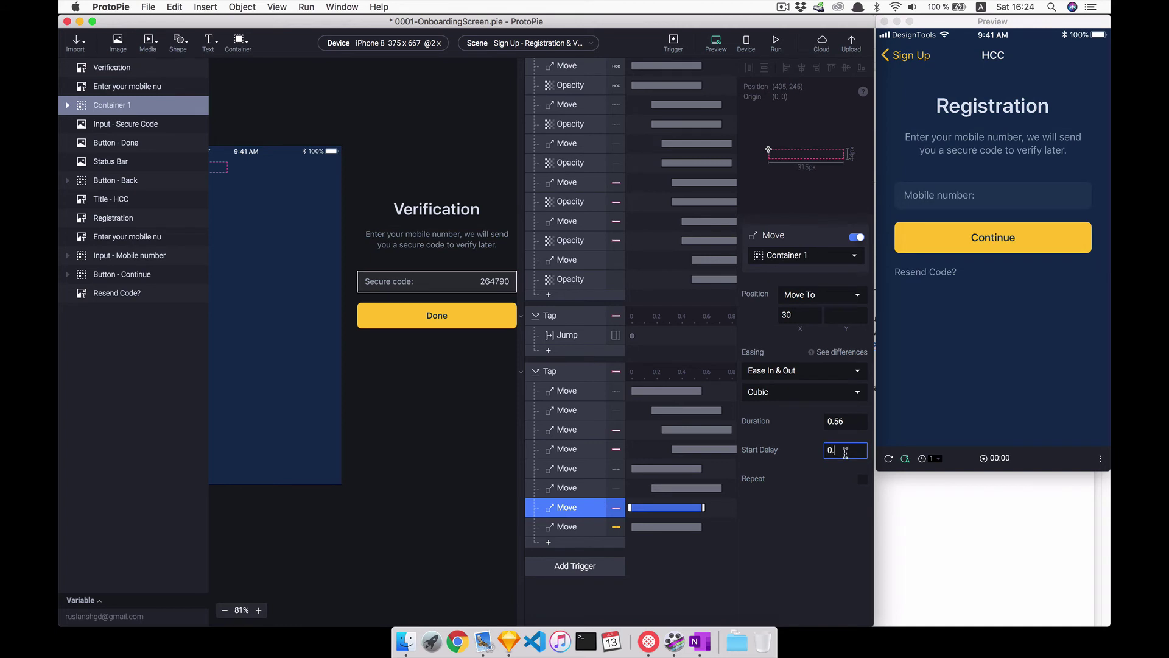
{"action": "type", "text": ".2"}
{"action": "key", "text": "Return"}
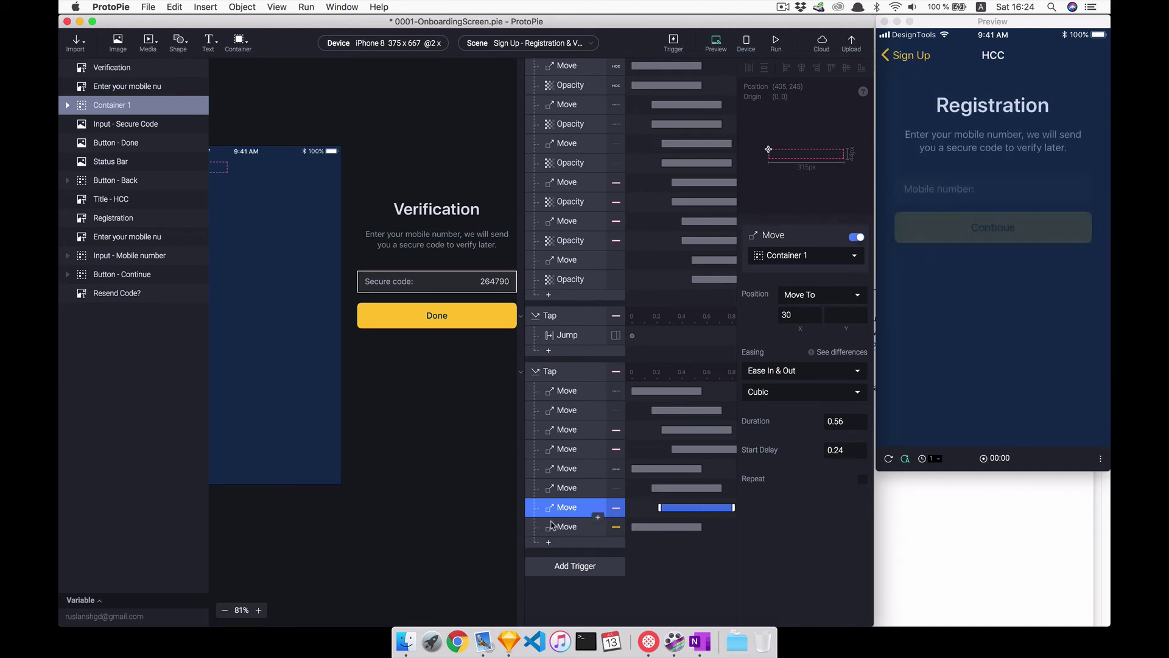
{"action": "left_click", "coordinate": [572, 526]}
{"action": "type", "text": "2"}
{"action": "key", "text": "Return"}
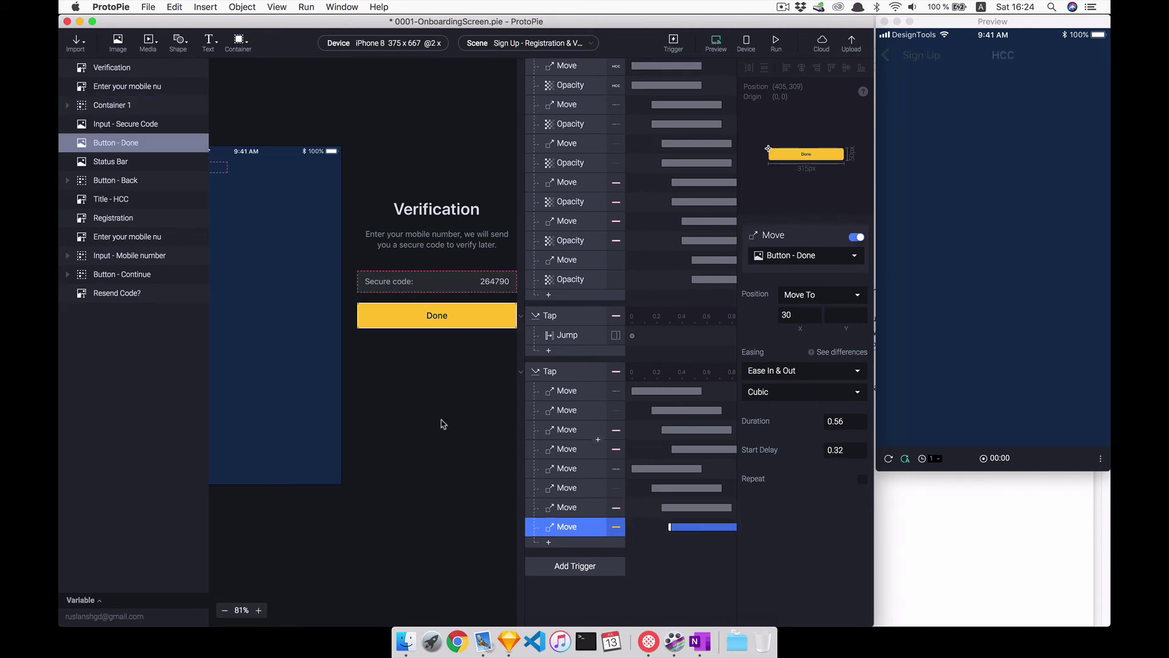
Tap Continue in the Preview to test the Registration-to-Verification slide.
{"action": "left_click", "coordinate": [933, 169]}
{"action": "left_click", "coordinate": [968, 242]}
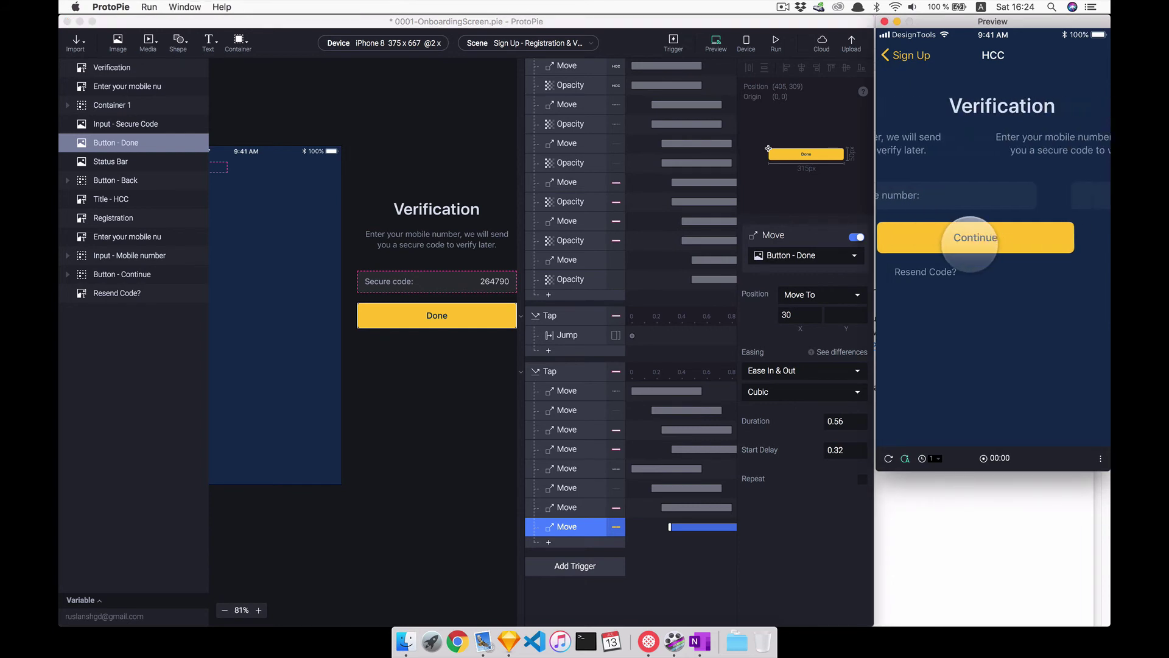
{"action": "left_click", "coordinate": [964, 238]}
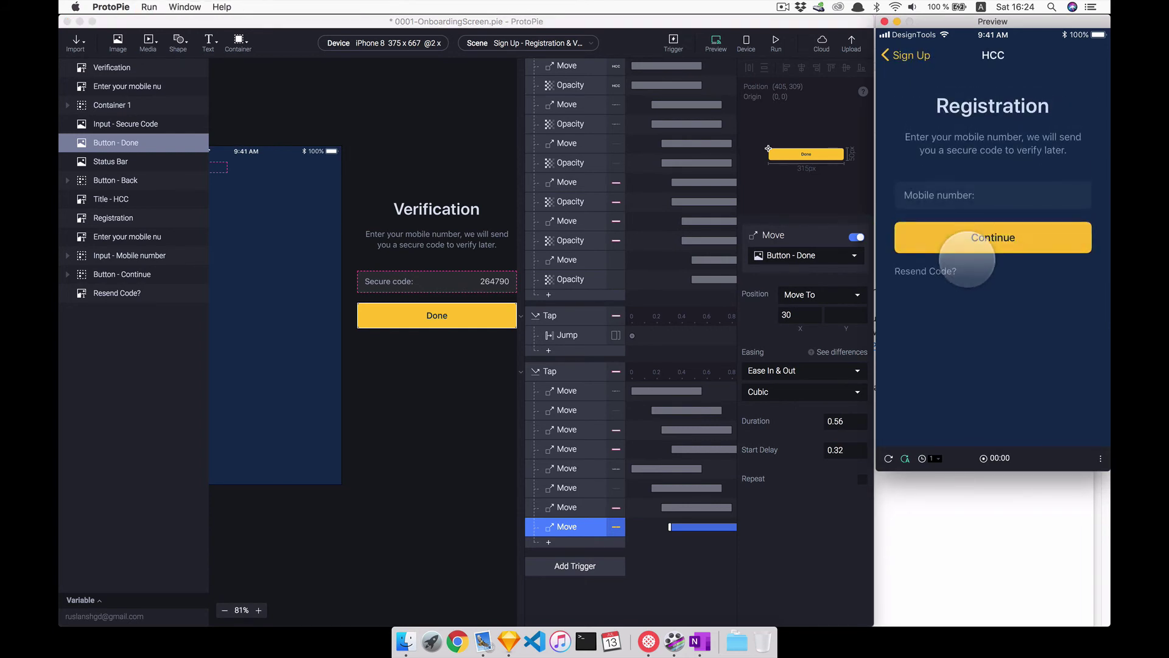
{"action": "left_click", "coordinate": [968, 258]}
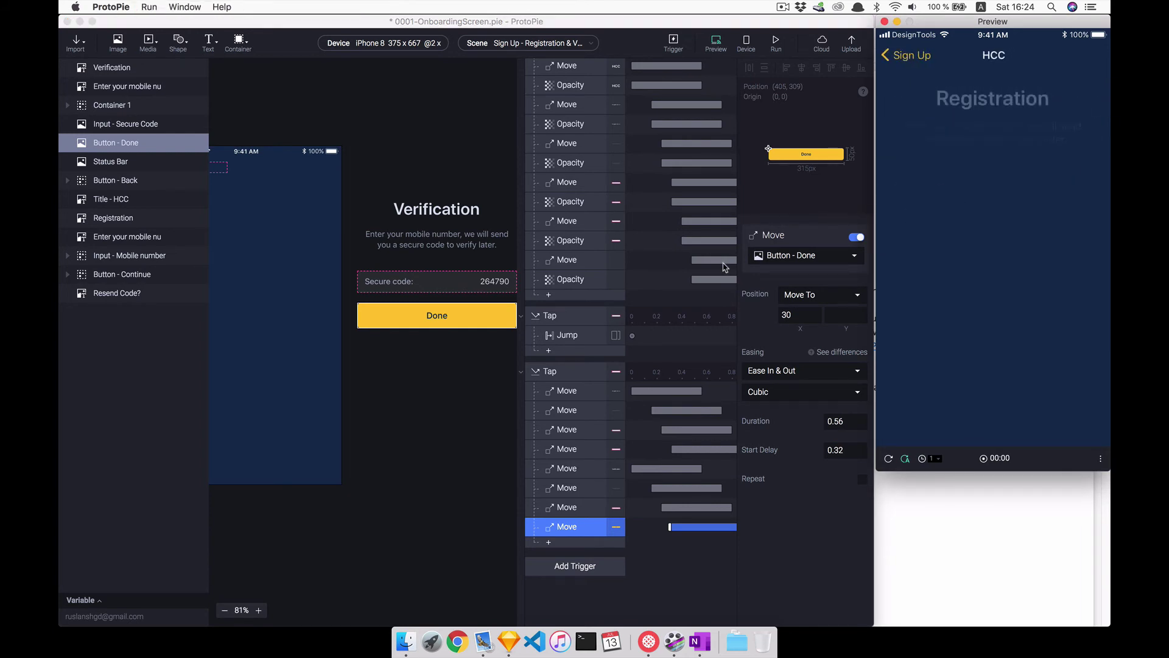
{"action": "left_click", "coordinate": [403, 328]}
{"action": "left_click", "coordinate": [310, 275]}
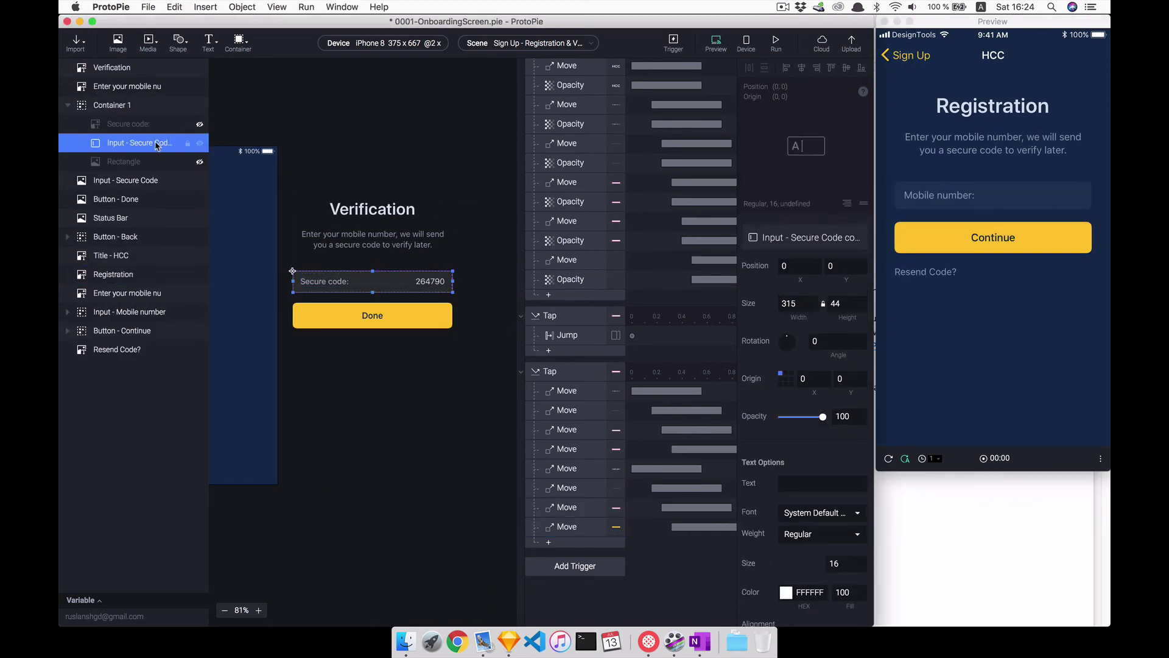
Hide the Input - Secure Code image layer so the sample 264790 code no longer shows.
{"action": "left_click", "coordinate": [130, 163]}
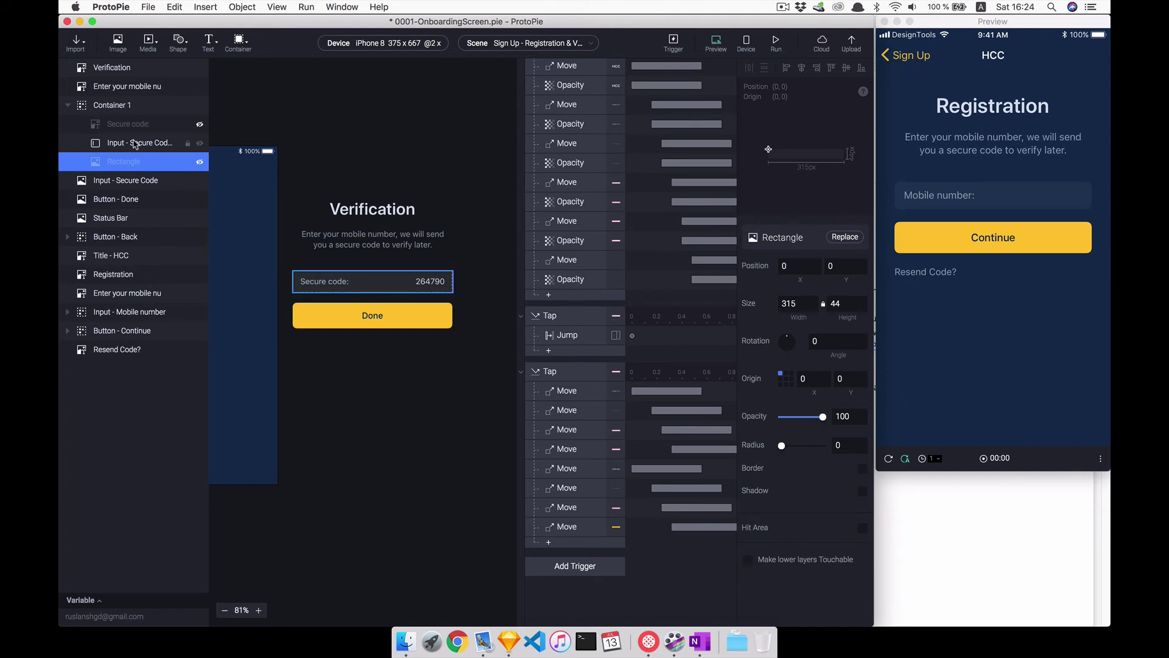
{"action": "left_click", "coordinate": [199, 125]}
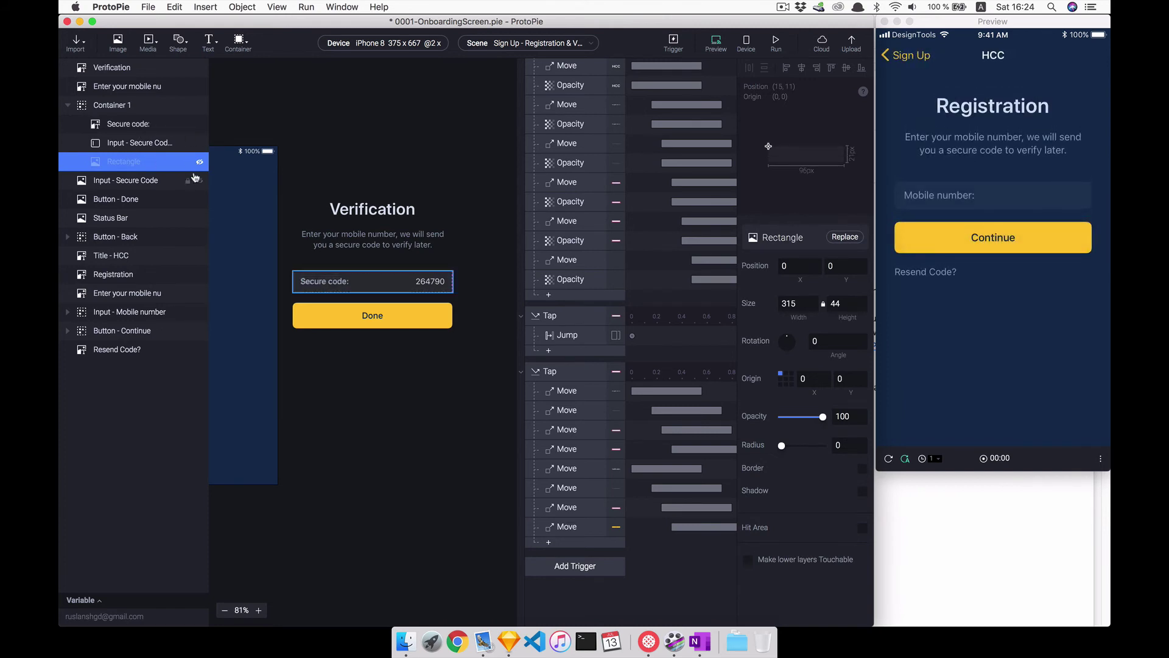
{"action": "left_click", "coordinate": [157, 143]}
{"action": "left_click", "coordinate": [138, 183]}
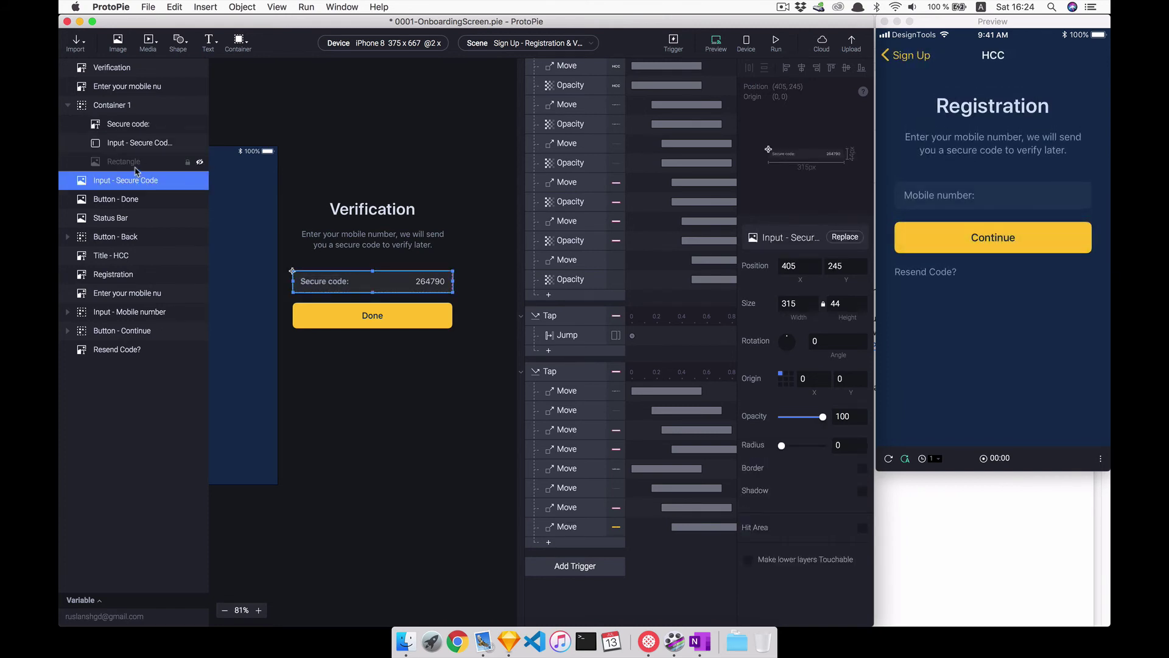
{"action": "left_click", "coordinate": [136, 163]}
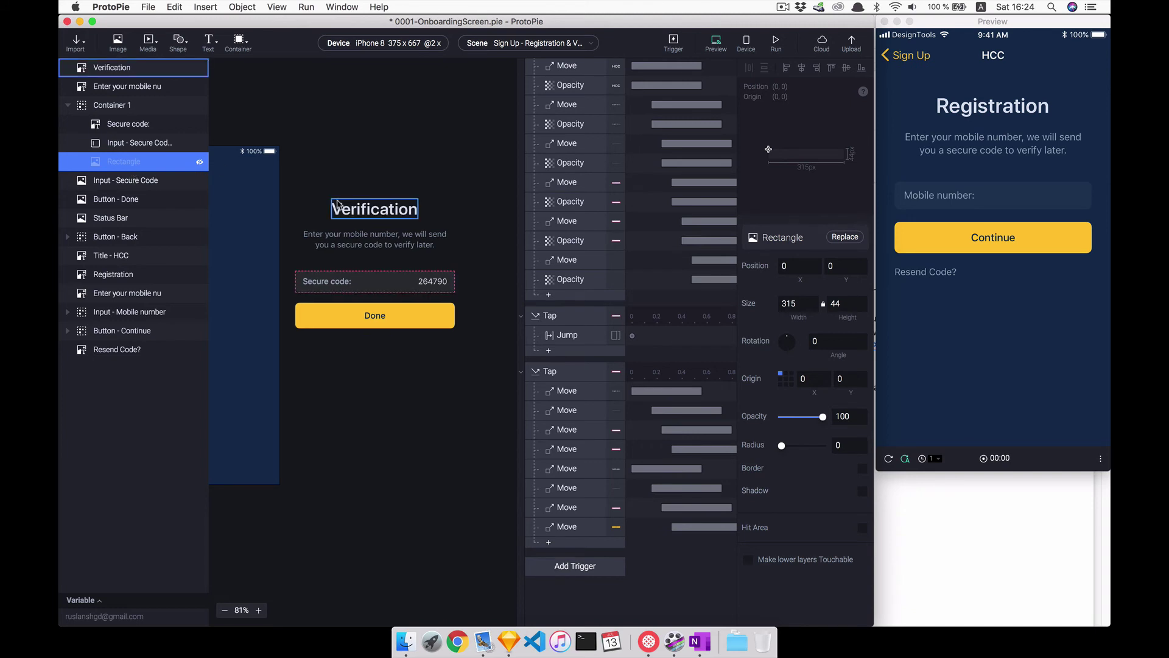
{"action": "left_click", "coordinate": [200, 162]}
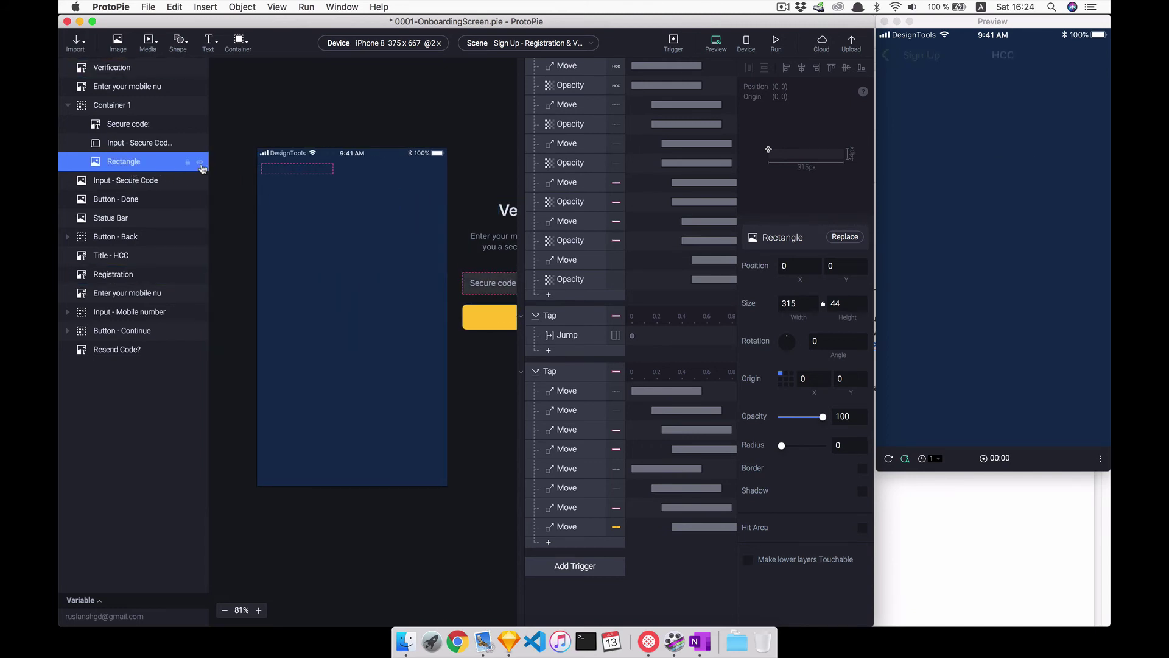
{"action": "left_click", "coordinate": [190, 181]}
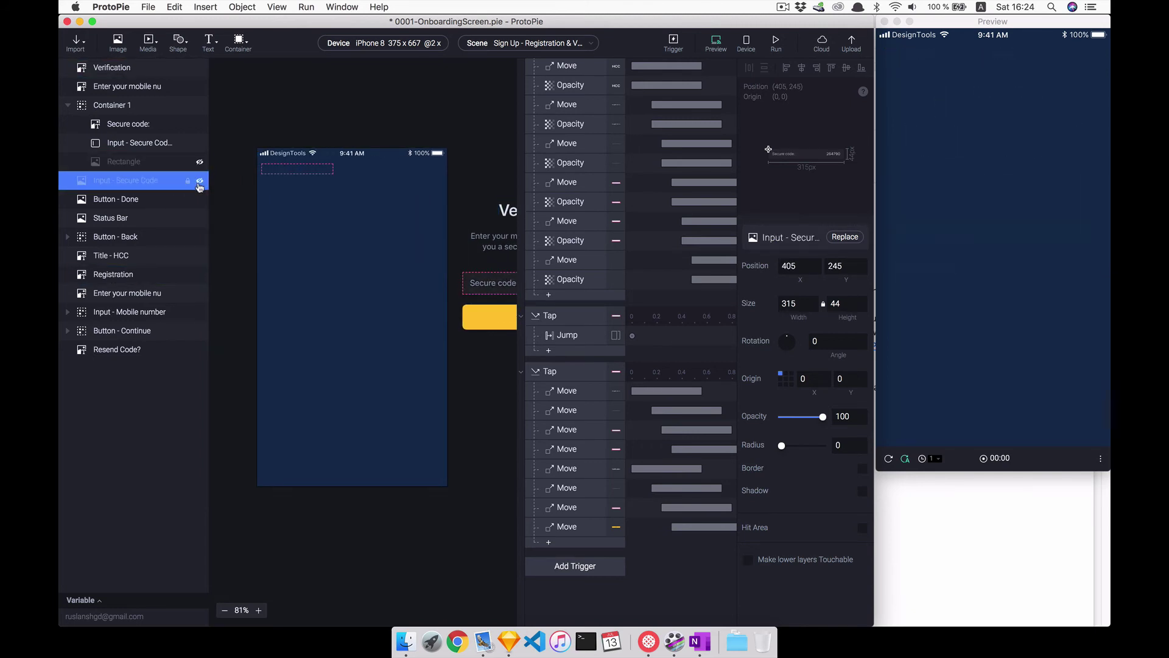
Recheck the Continue transition in the Preview and select the Done button layer.
{"action": "left_click", "coordinate": [1017, 250]}
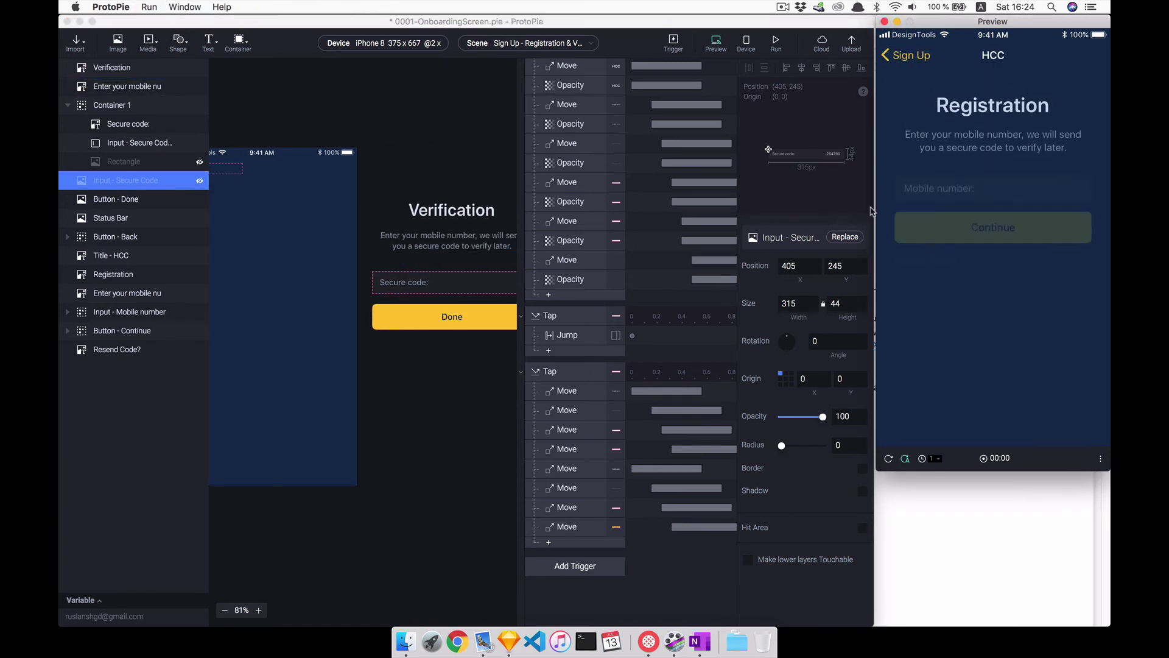
{"action": "scroll", "coordinate": [278, 280], "scroll_direction": "left", "scroll_amount": 3}
{"action": "left_click", "coordinate": [454, 334]}
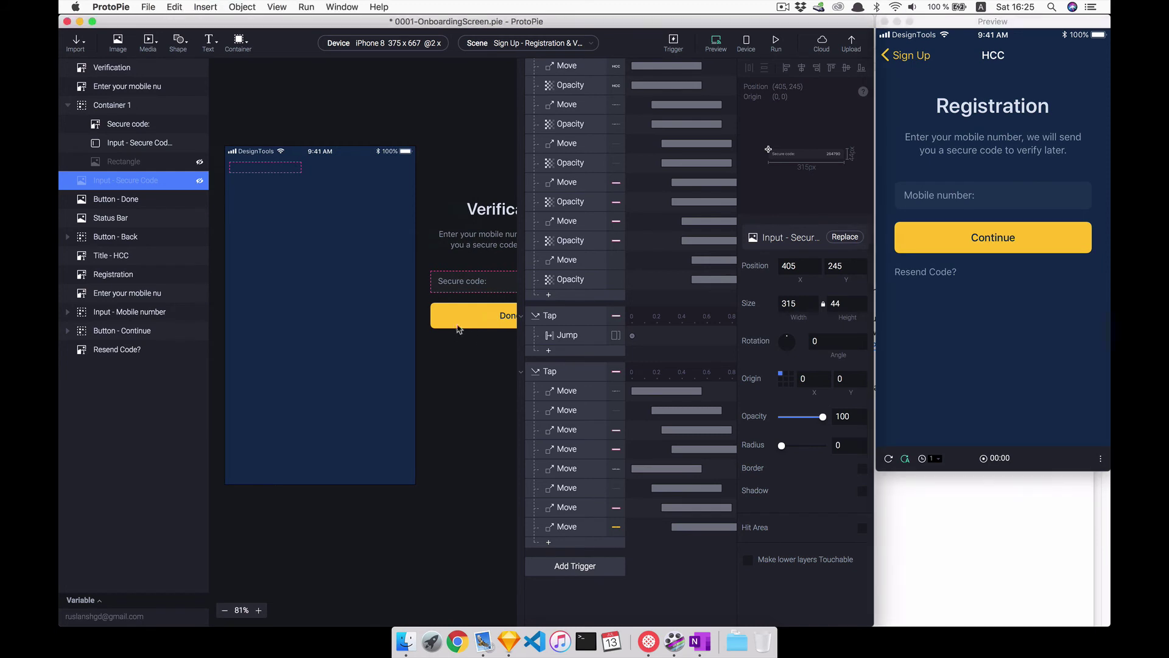
{"action": "left_click", "coordinate": [442, 405]}
{"action": "left_click", "coordinate": [461, 327]}
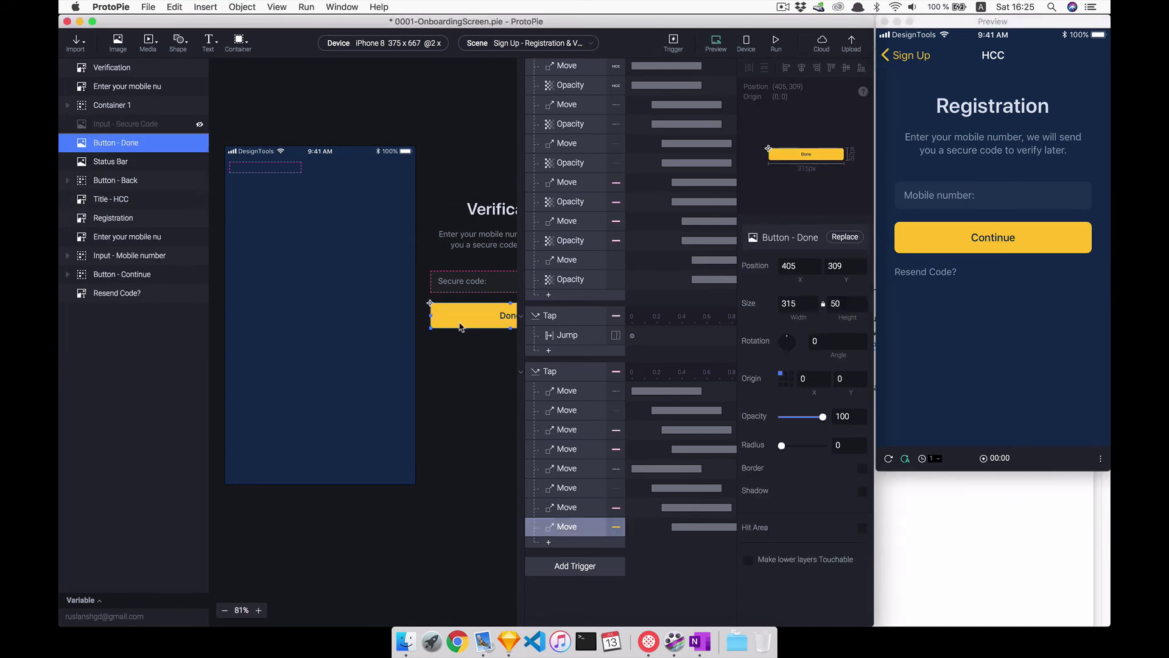
Give Button - Done a new Tap trigger that jumps to TabBar - Overview with a Fade transition.
{"action": "left_click", "coordinate": [561, 561]}
{"action": "left_click", "coordinate": [558, 383]}
{"action": "scroll", "coordinate": [498, 463], "scroll_direction": "down", "scroll_amount": 2}
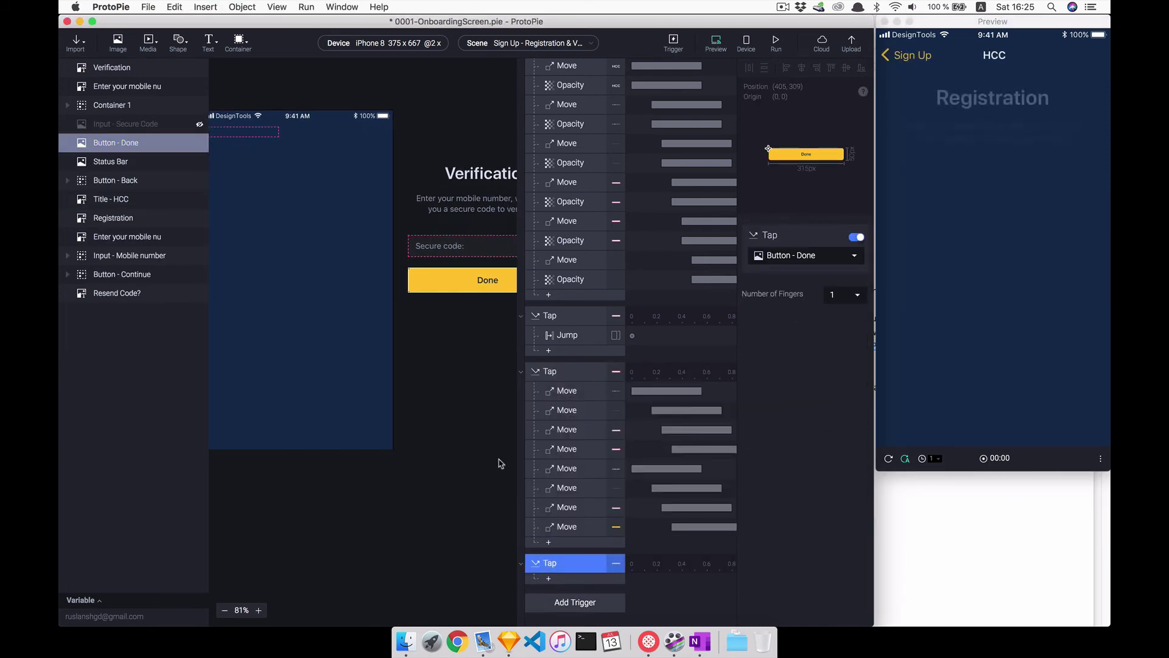
{"action": "left_click", "coordinate": [548, 578]}
{"action": "left_click", "coordinate": [647, 356]}
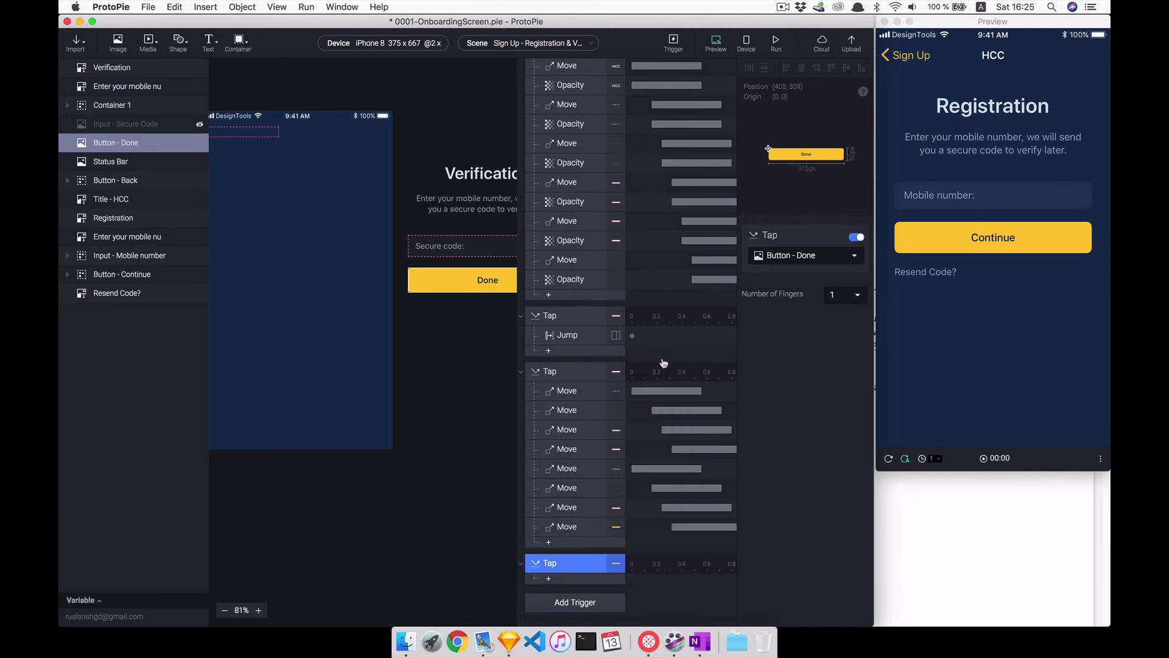
{"action": "left_click", "coordinate": [804, 255]}
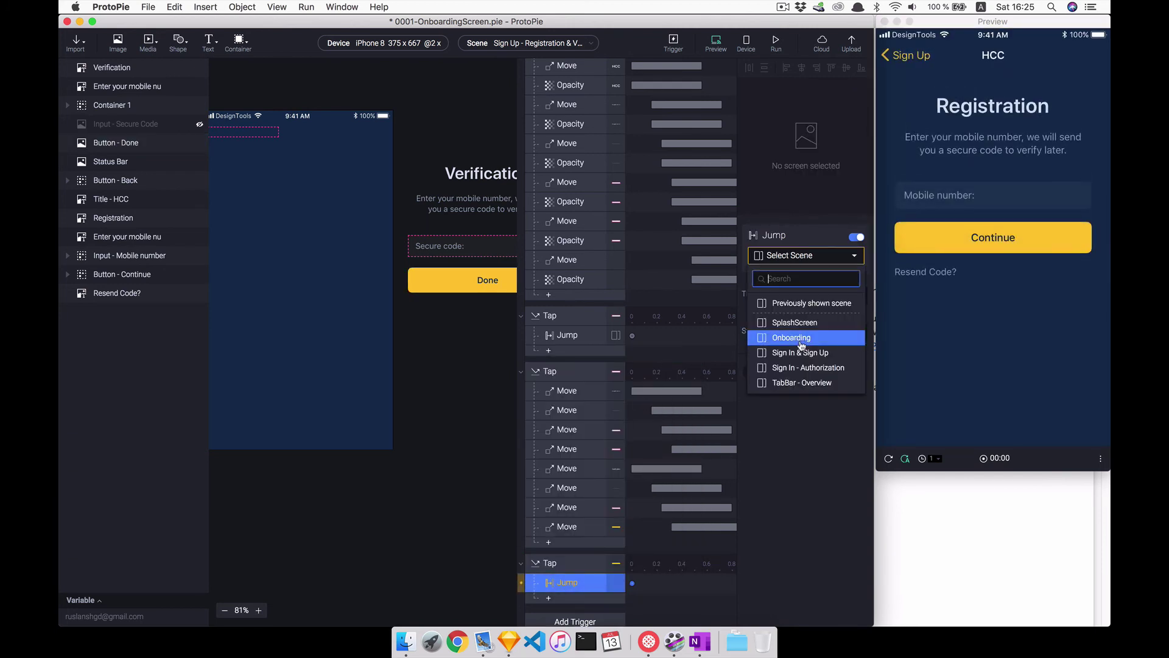
{"action": "left_click", "coordinate": [801, 382]}
{"action": "left_click", "coordinate": [809, 295]}
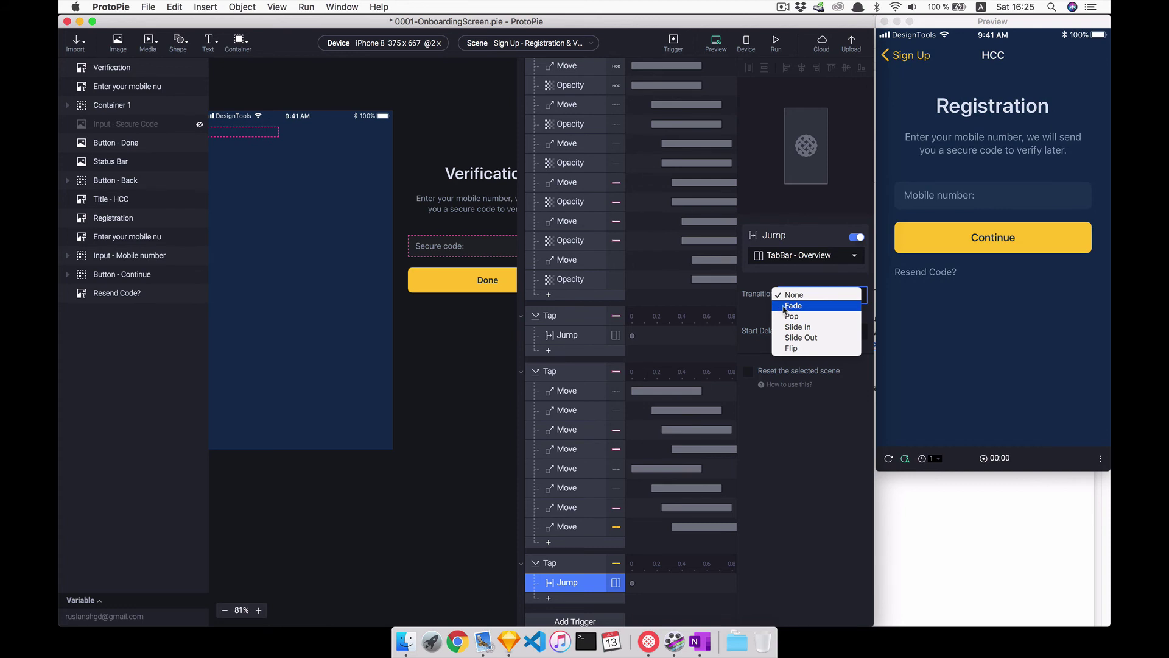
{"action": "left_click", "coordinate": [784, 307]}
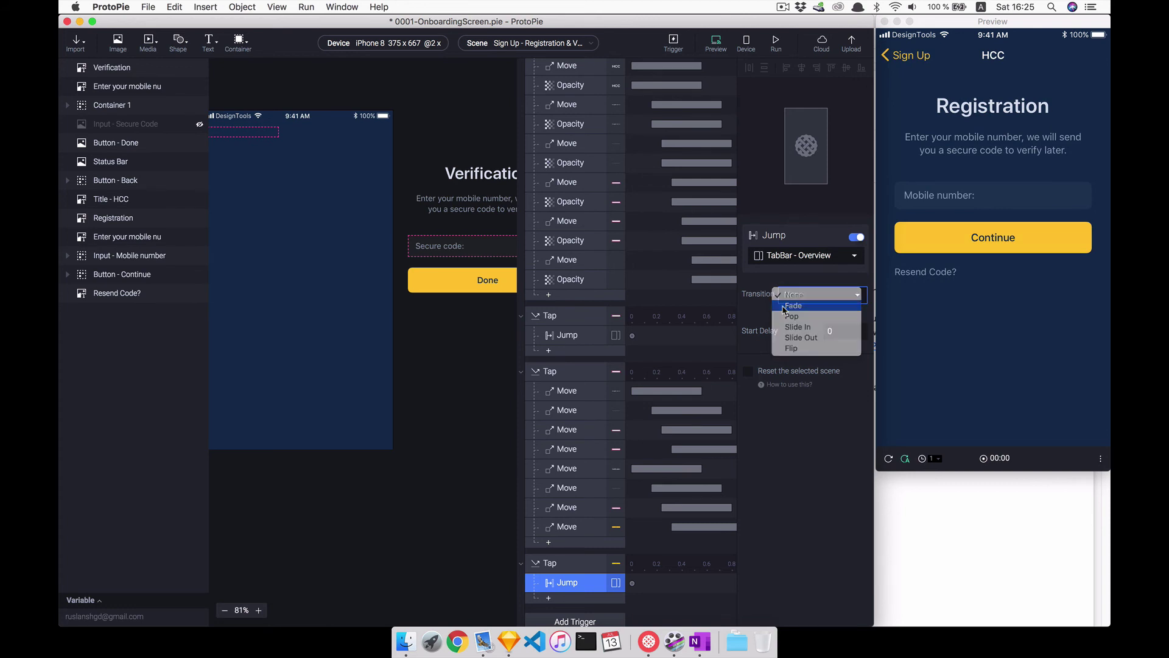
{"action": "left_click", "coordinate": [466, 363]}
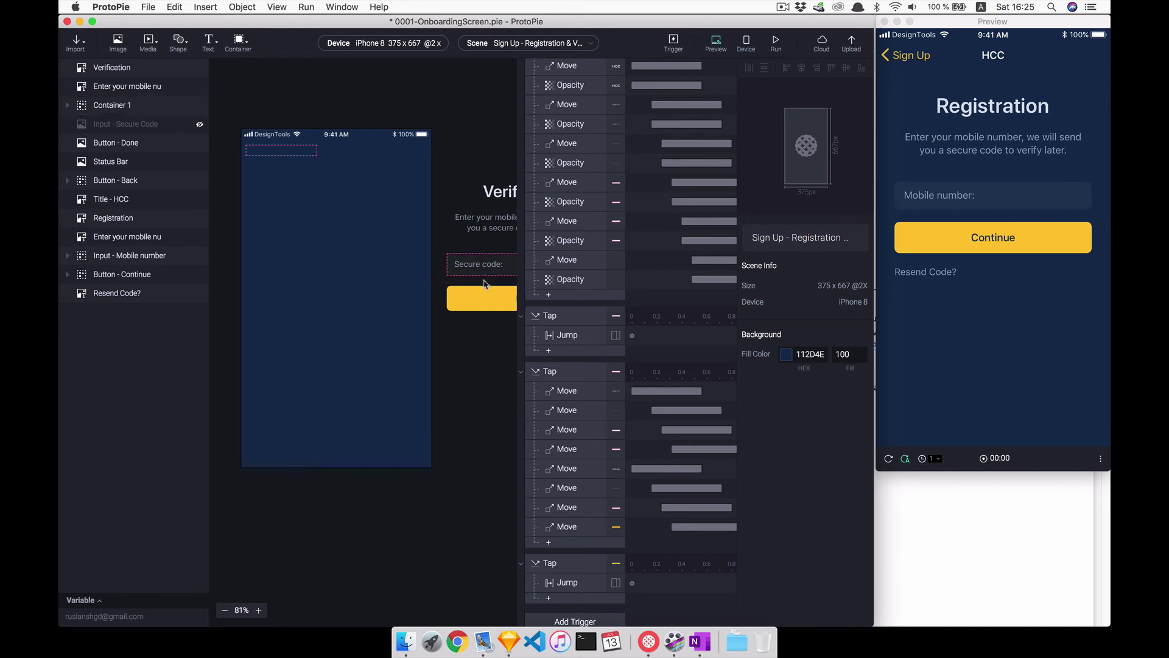
Add a Focus response on the mobile number input under Start, with a 0.5 s start delay.
{"action": "left_click", "coordinate": [480, 299]}
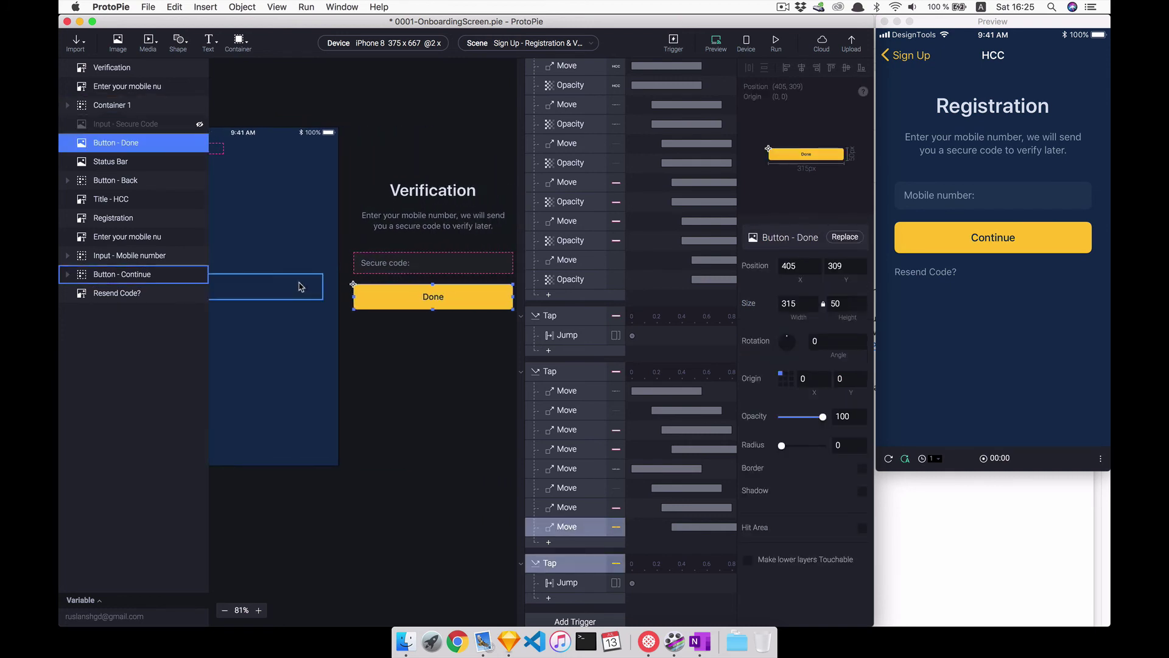
{"action": "left_click", "coordinate": [331, 515]}
{"action": "scroll", "coordinate": [590, 287], "scroll_direction": "up", "scroll_amount": 3}
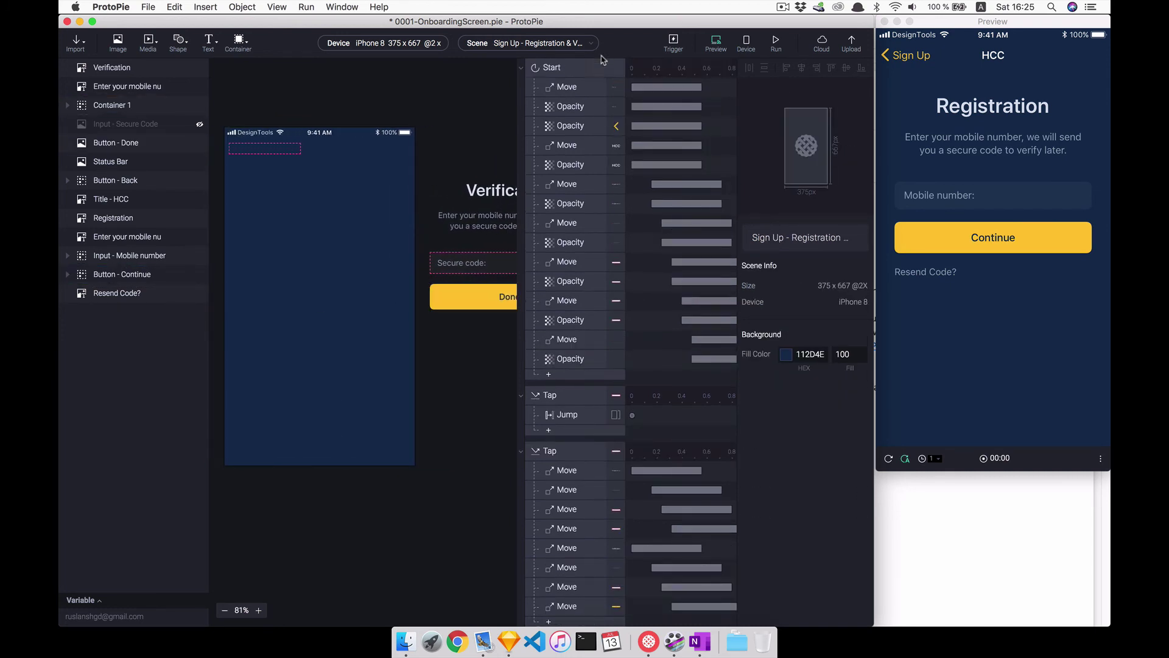
{"action": "left_click", "coordinate": [549, 374]}
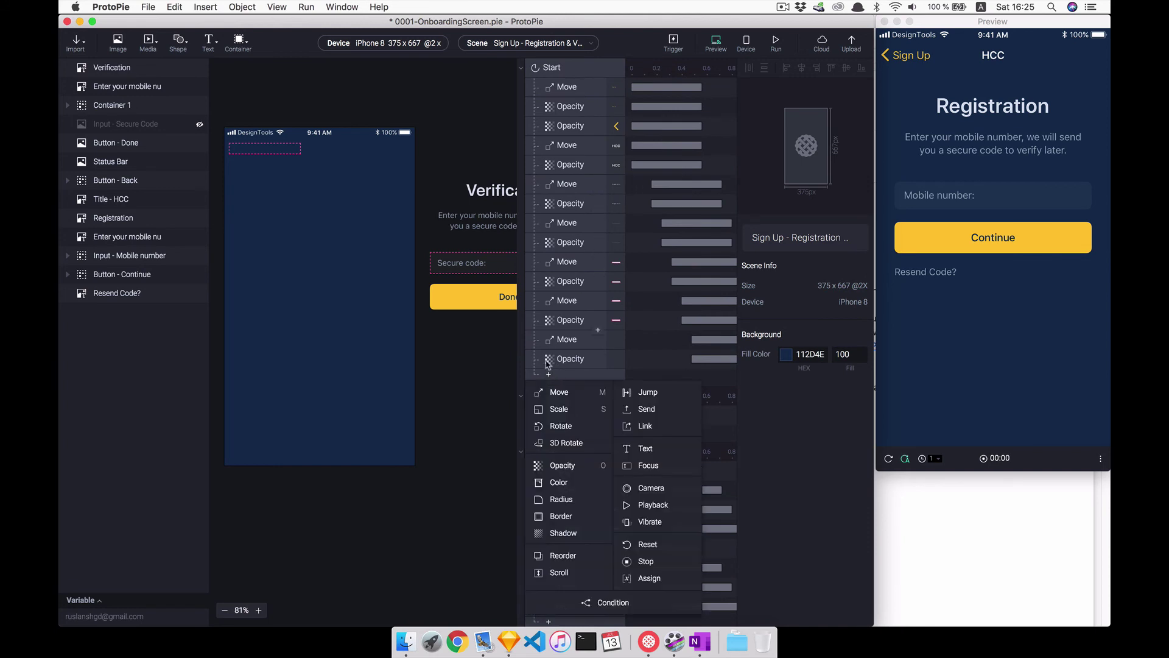
{"action": "left_click", "coordinate": [461, 399]}
{"action": "double_click", "coordinate": [295, 249]}
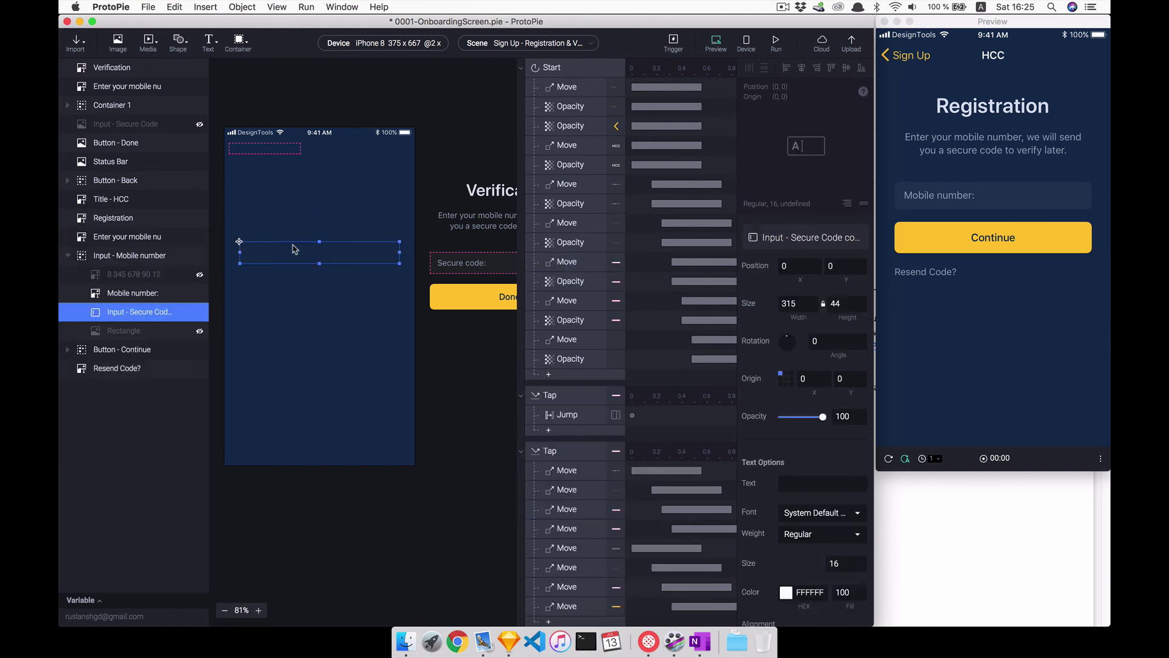
{"action": "left_click", "coordinate": [541, 375]}
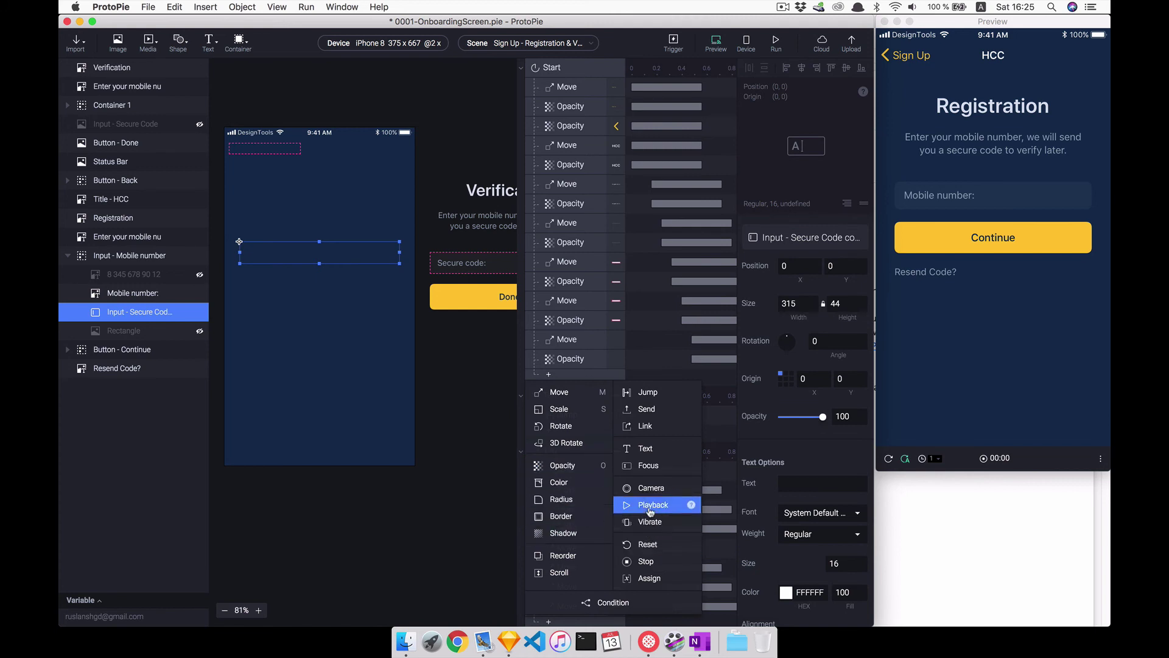
{"action": "left_click", "coordinate": [652, 464]}
{"action": "left_click", "coordinate": [846, 323]}
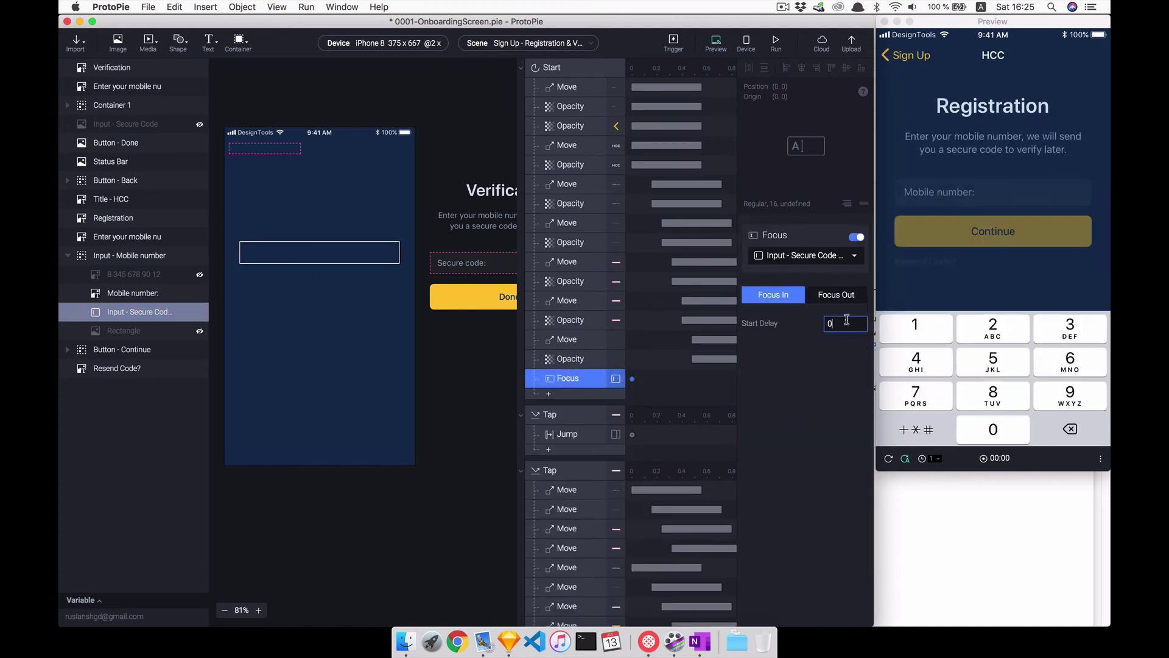
{"action": "type", "text": ".5"}
{"action": "key", "text": "Return"}
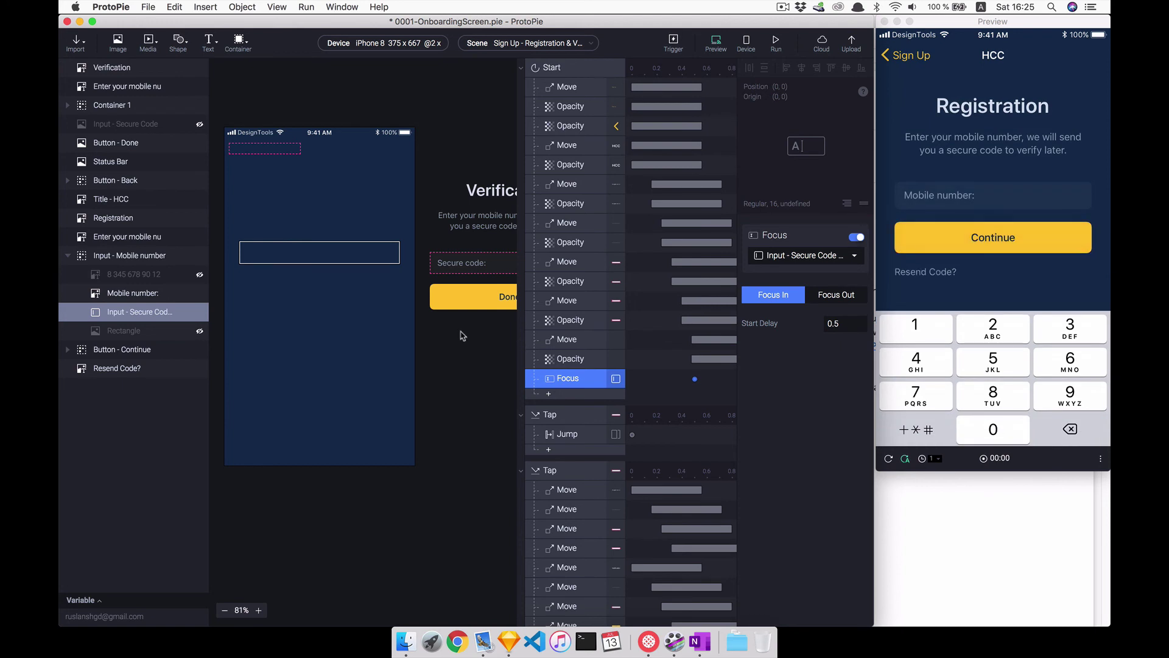
Add a Focus response for Input - Secure Code in Container 1 to the Continue tap, delayed 0.5 s.
{"action": "left_click", "coordinate": [359, 318]}
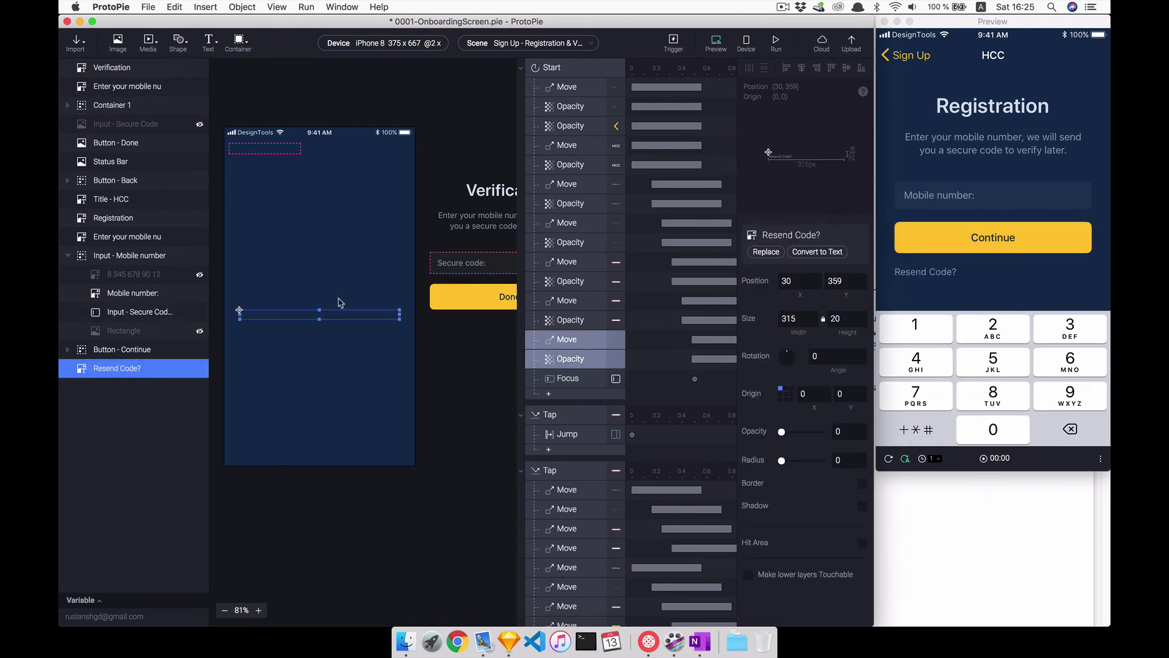
{"action": "left_click", "coordinate": [336, 290]}
{"action": "scroll", "coordinate": [529, 419], "scroll_direction": "down", "scroll_amount": 5}
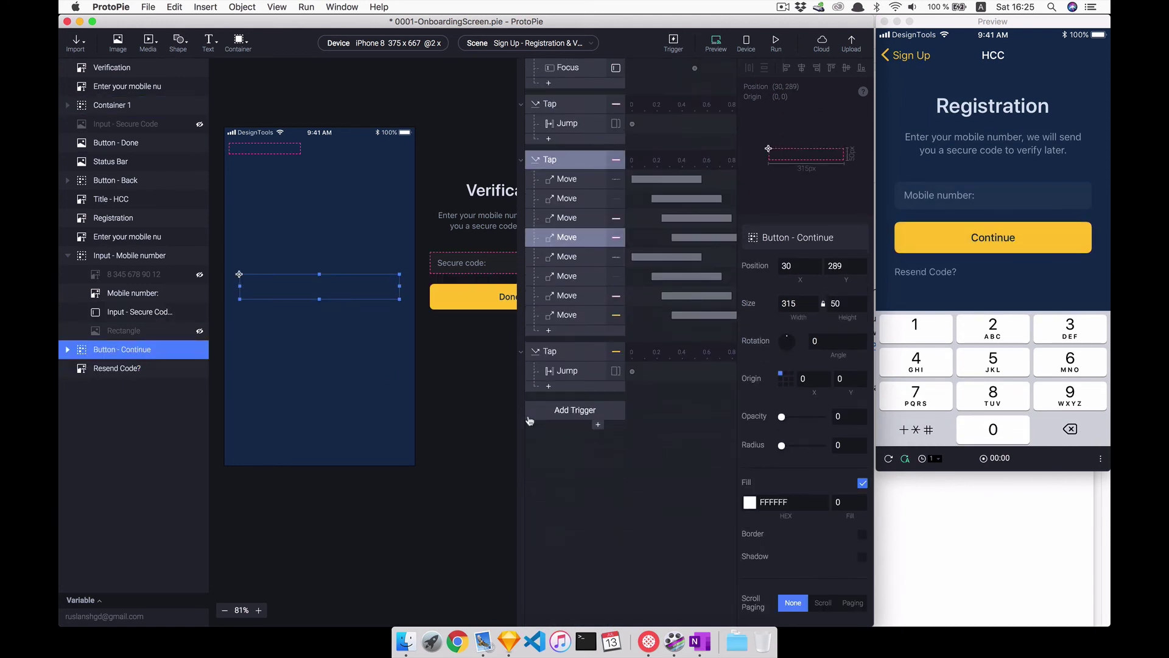
{"action": "left_click", "coordinate": [550, 331]}
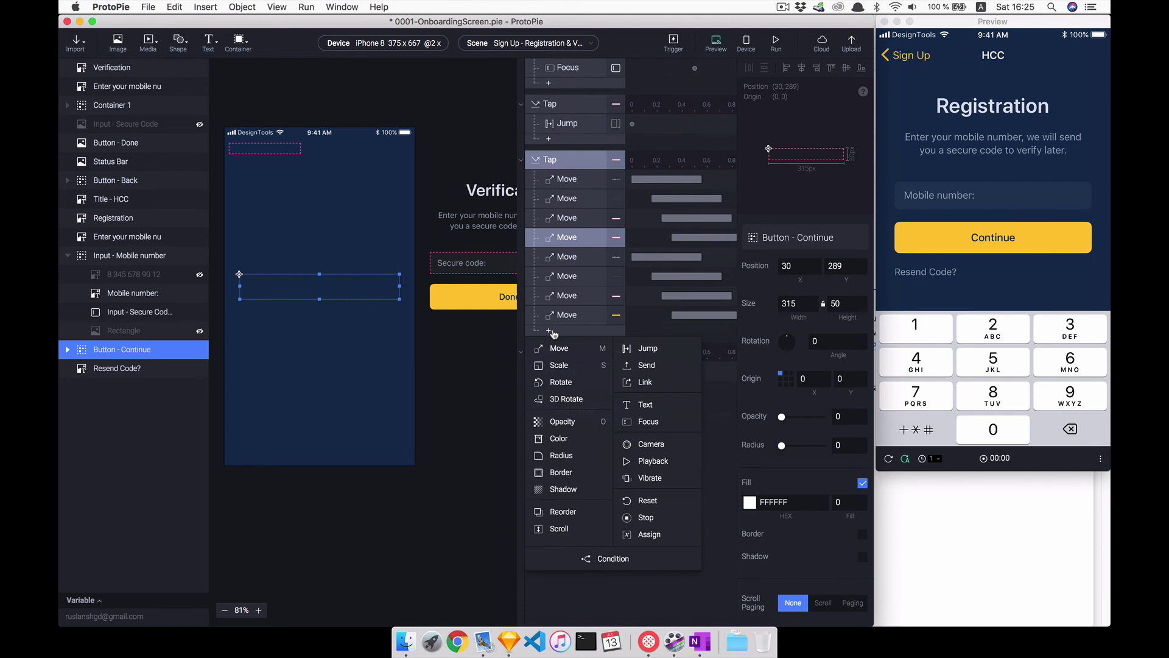
{"action": "left_click", "coordinate": [490, 268]}
{"action": "double_click", "coordinate": [496, 272]}
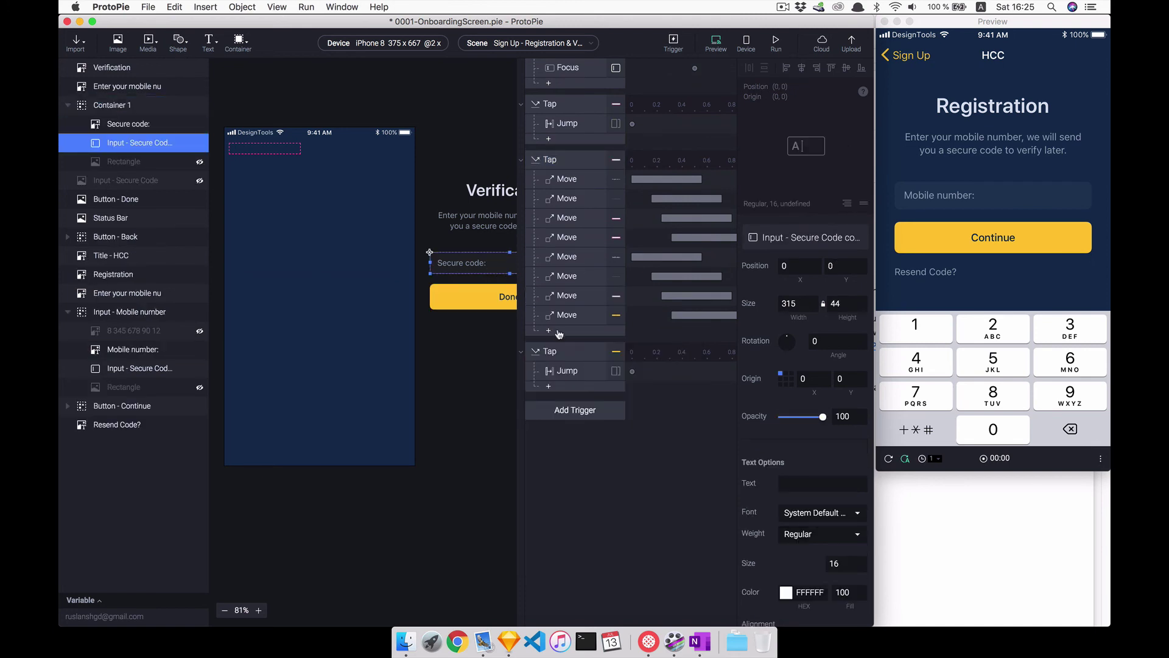
{"action": "left_click", "coordinate": [558, 333]}
{"action": "left_click", "coordinate": [640, 420]}
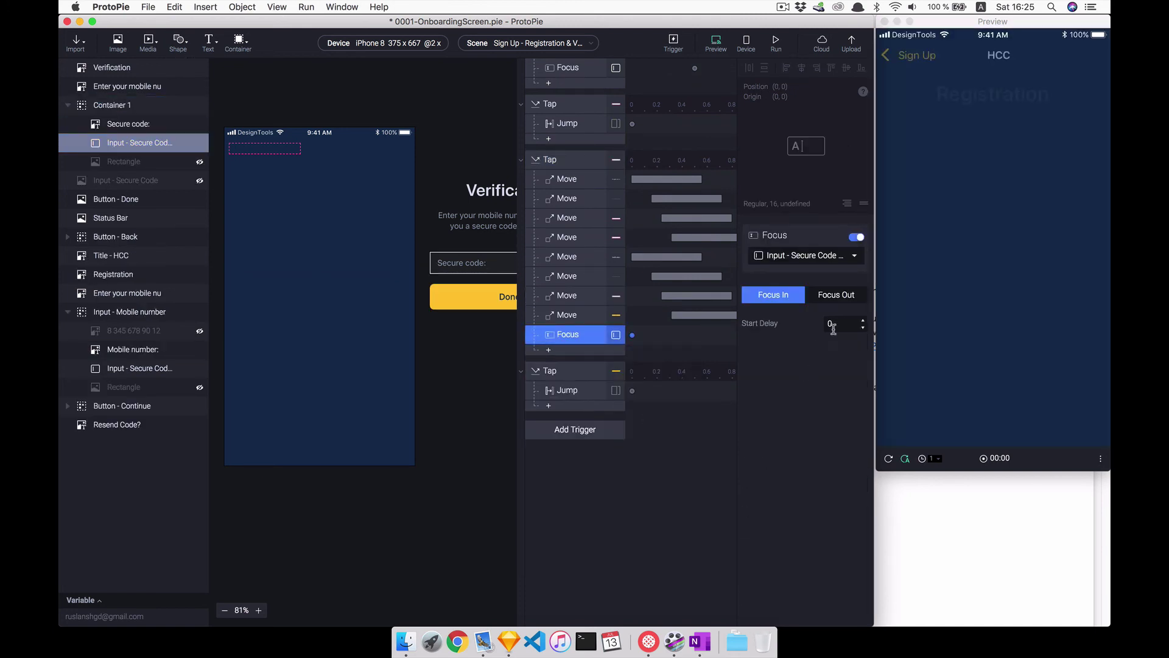
{"action": "type", "text": ".5"}
{"action": "key", "text": "Return"}
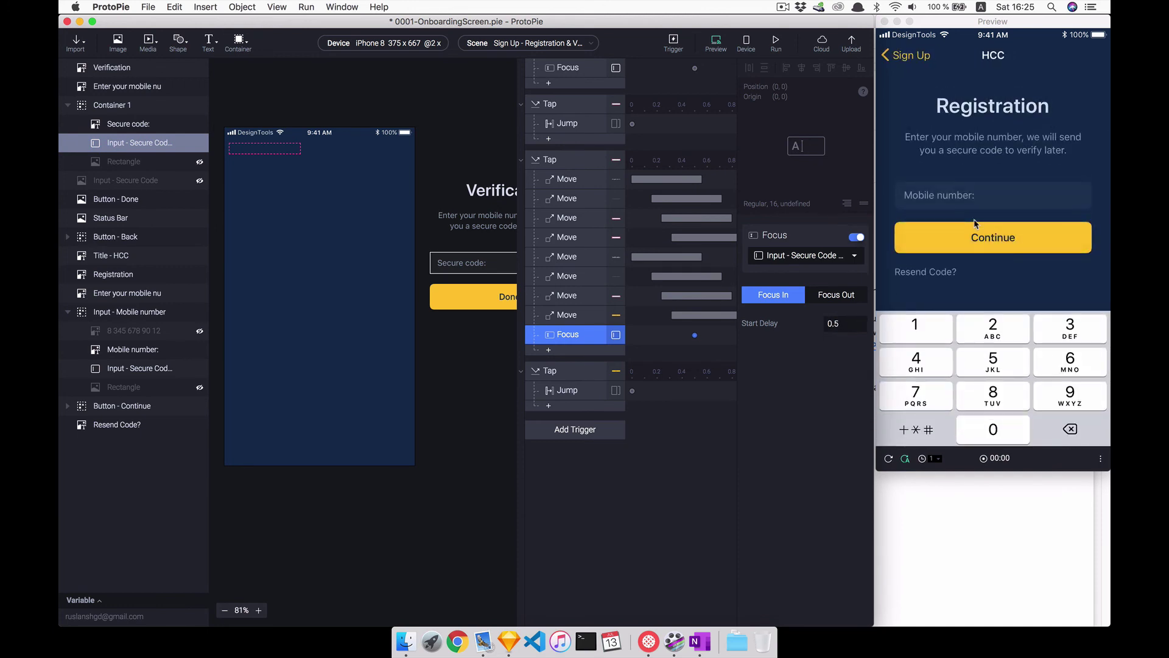
Test Verification focus and back navigation in the Preview, then switch to the Sign In & Sign Up scene.
{"action": "left_click", "coordinate": [962, 238]}
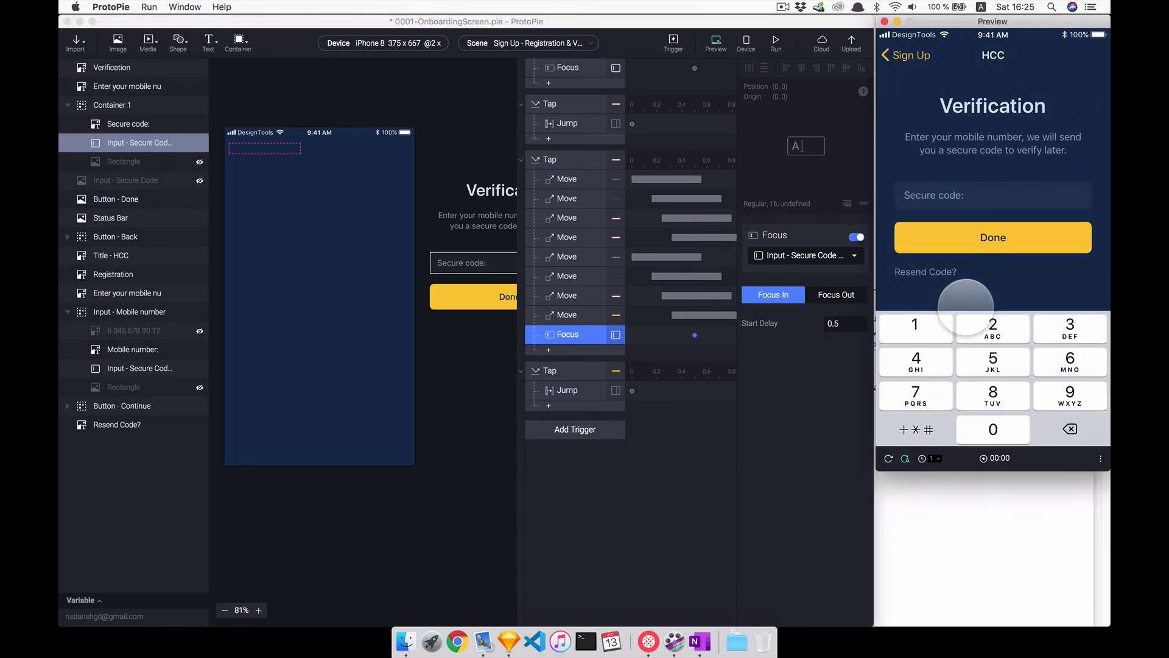
{"action": "left_click", "coordinate": [908, 55]}
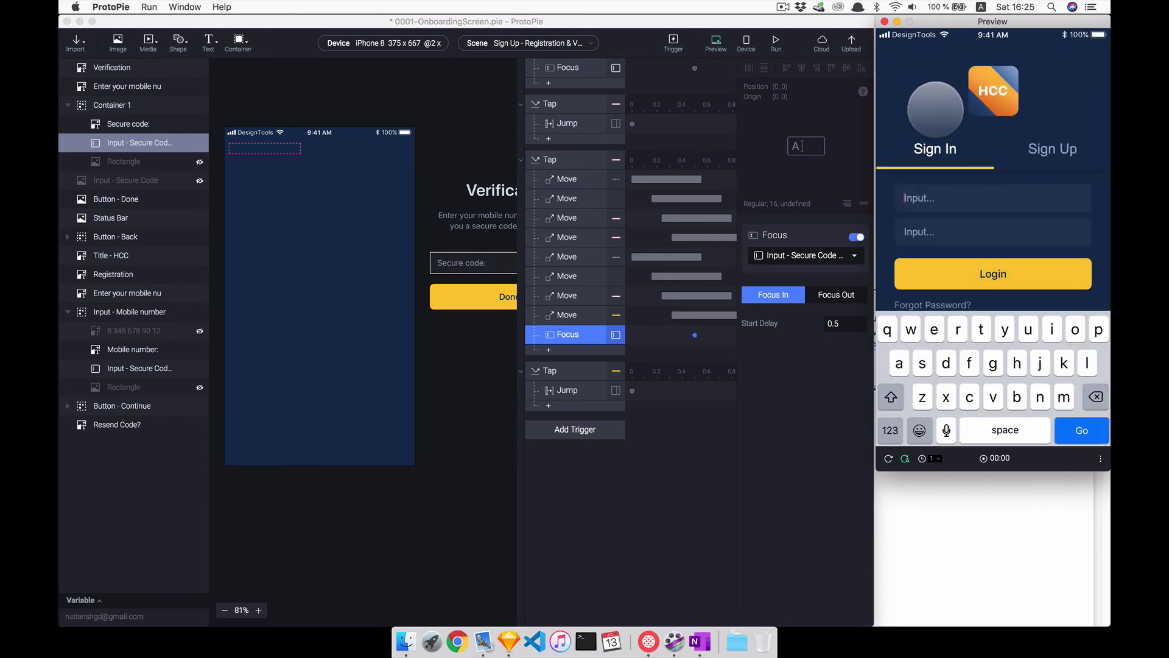
{"action": "left_click", "coordinate": [964, 287]}
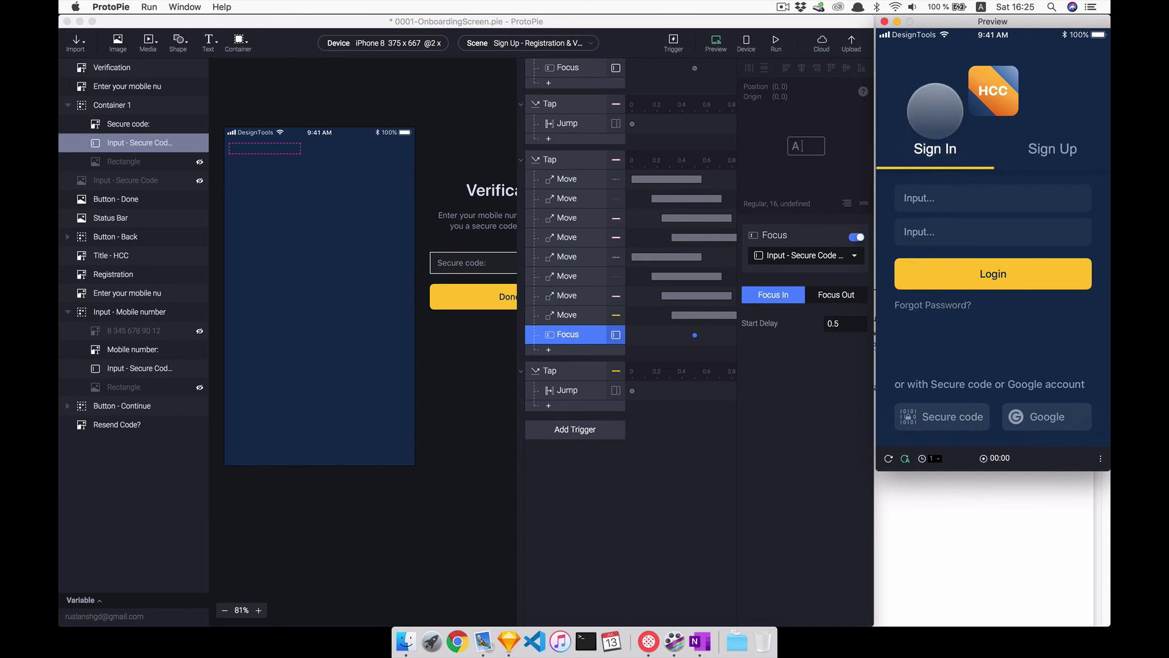
{"action": "left_click", "coordinate": [935, 110]}
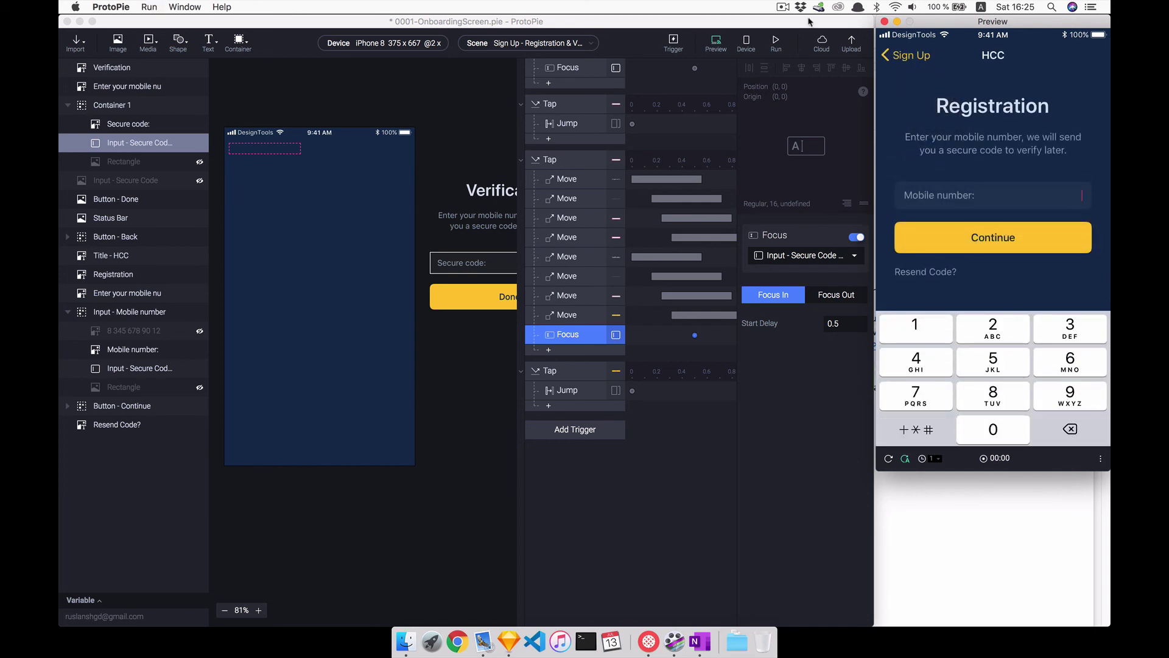
{"action": "left_click", "coordinate": [578, 44]}
{"action": "left_click", "coordinate": [553, 98]}
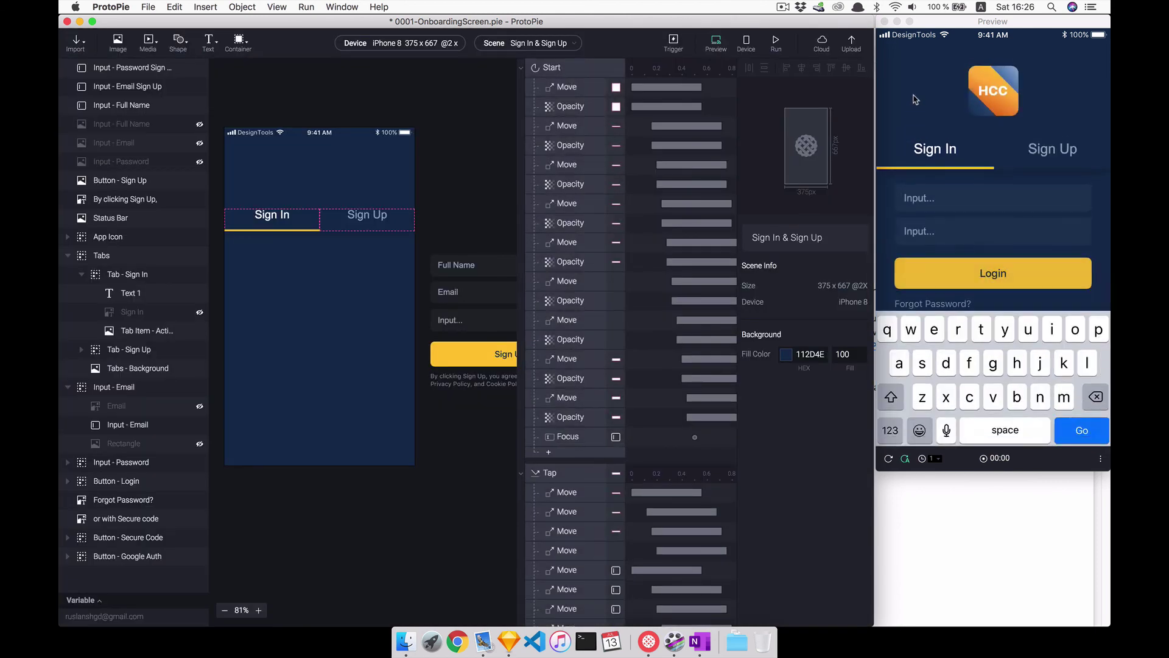
In the Preview, switch between the Sign Up and Sign In tabs and open Authorization via Secure code twice.
{"action": "left_click", "coordinate": [982, 328]}
{"action": "left_click", "coordinate": [1047, 149]}
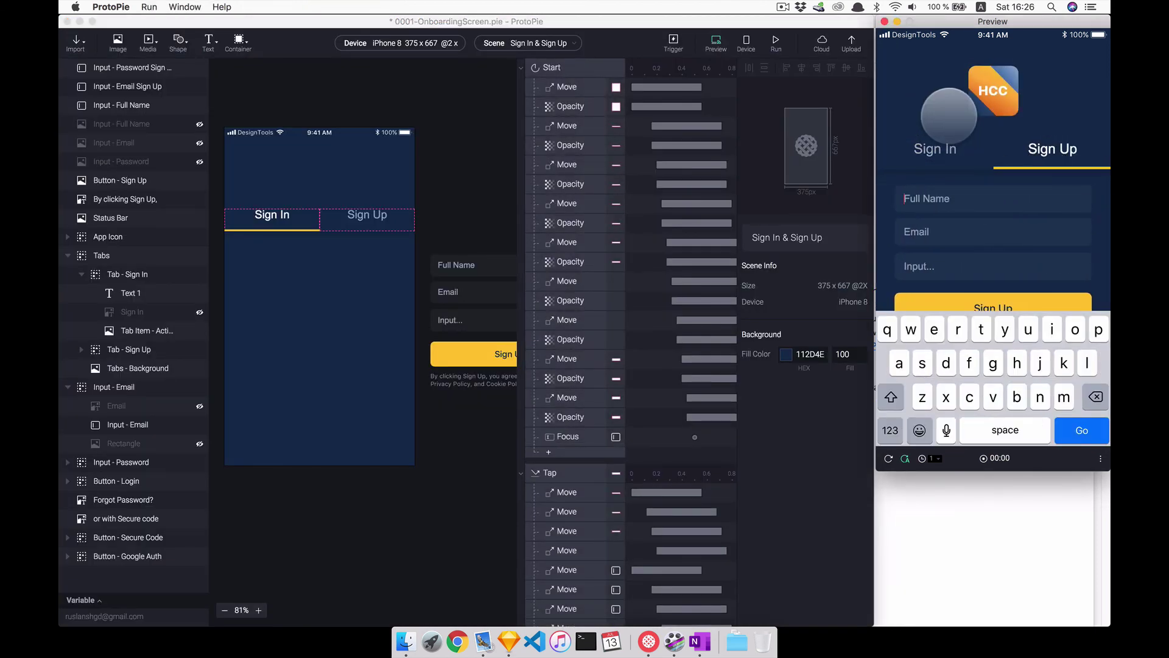
{"action": "left_click", "coordinate": [964, 328]}
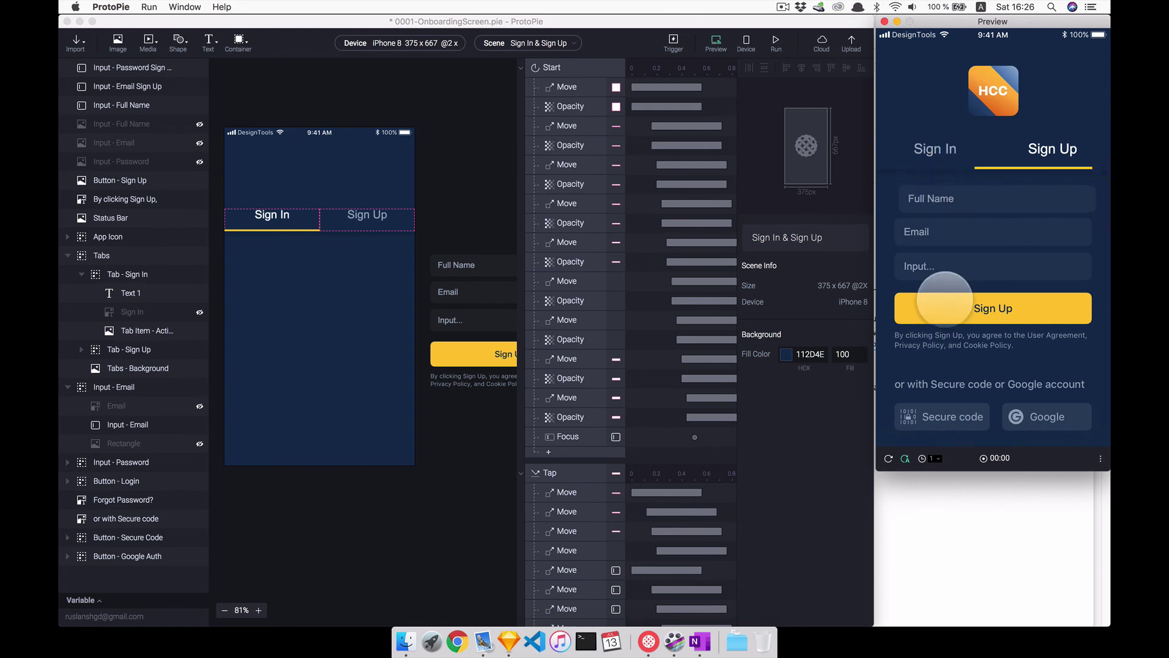
{"action": "left_click", "coordinate": [966, 135]}
{"action": "left_click", "coordinate": [943, 416]}
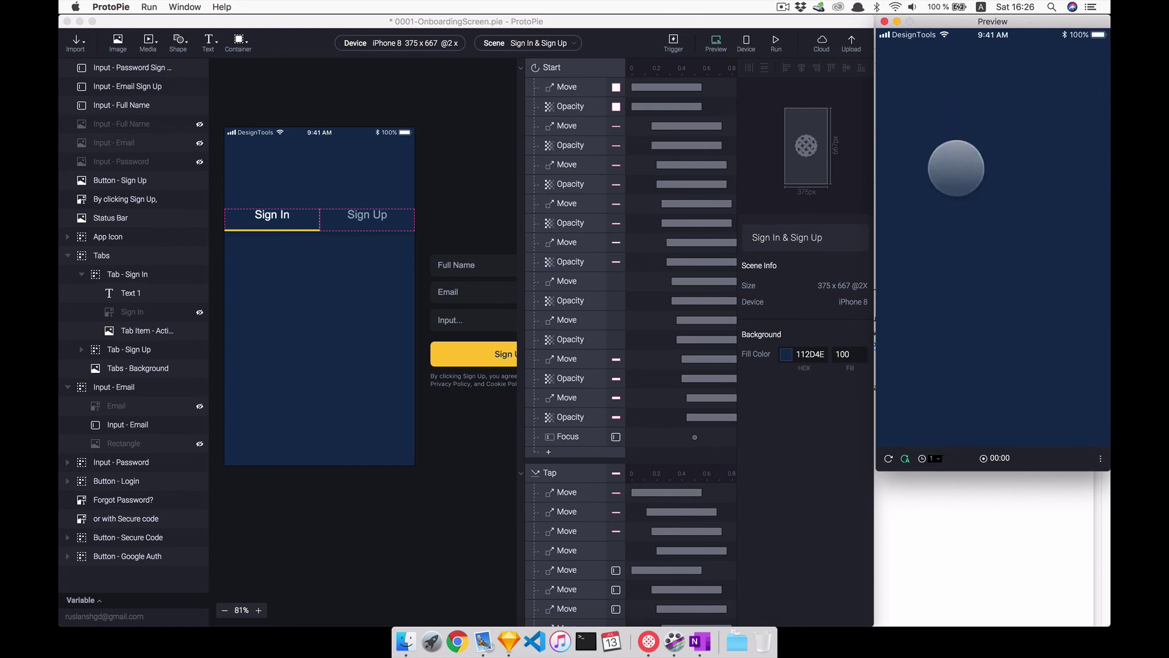
{"action": "left_click", "coordinate": [907, 56]}
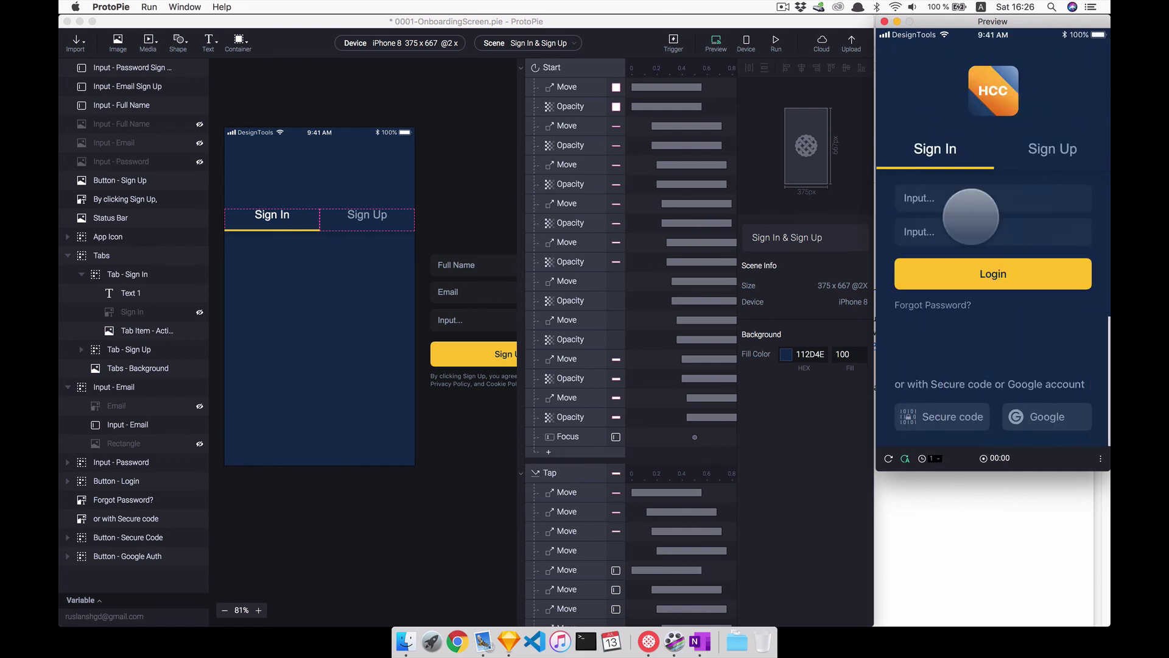
{"action": "left_click", "coordinate": [923, 438]}
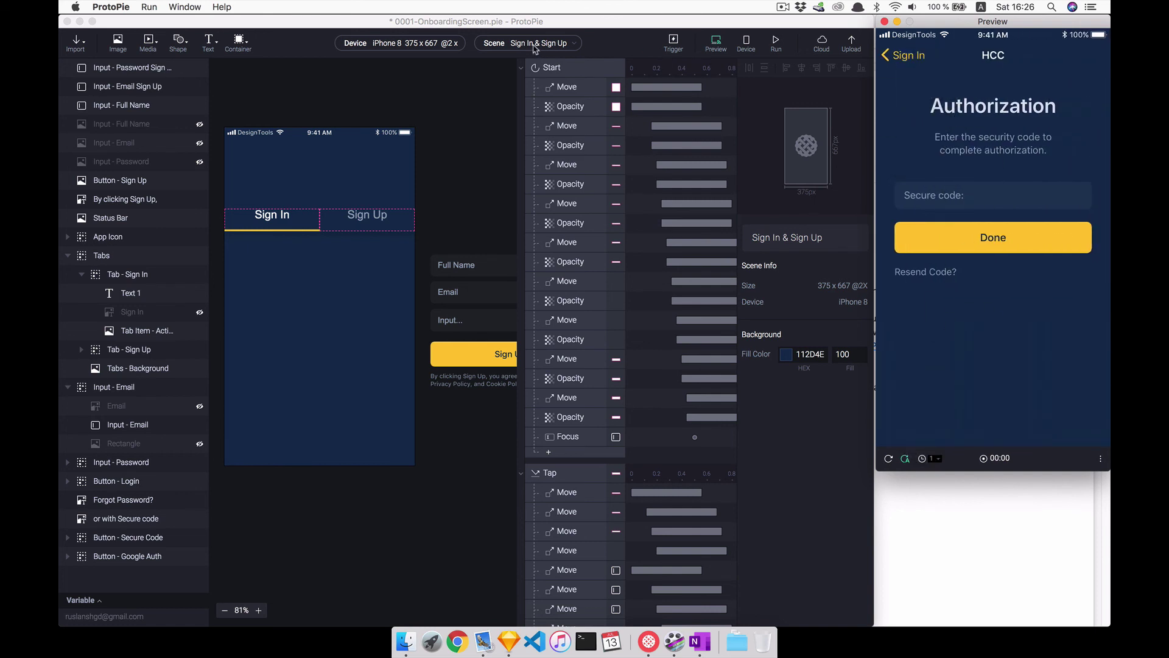
Turn on Reset the selected scene for both Jump responses on Button - Secure Code's tap.
{"action": "left_click", "coordinate": [472, 204]}
{"action": "left_click", "coordinate": [244, 436]}
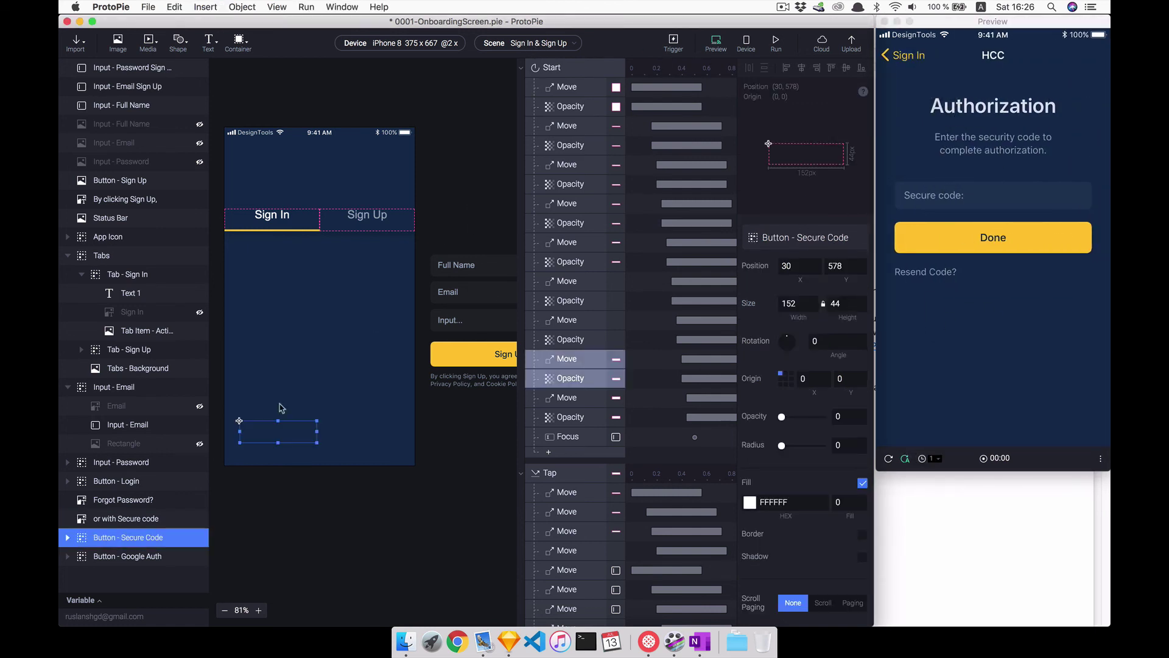
{"action": "scroll", "coordinate": [567, 341], "scroll_direction": "down", "scroll_amount": 2}
{"action": "scroll", "coordinate": [568, 353], "scroll_direction": "down", "scroll_amount": 3}
{"action": "scroll", "coordinate": [569, 365], "scroll_direction": "down", "scroll_amount": 3}
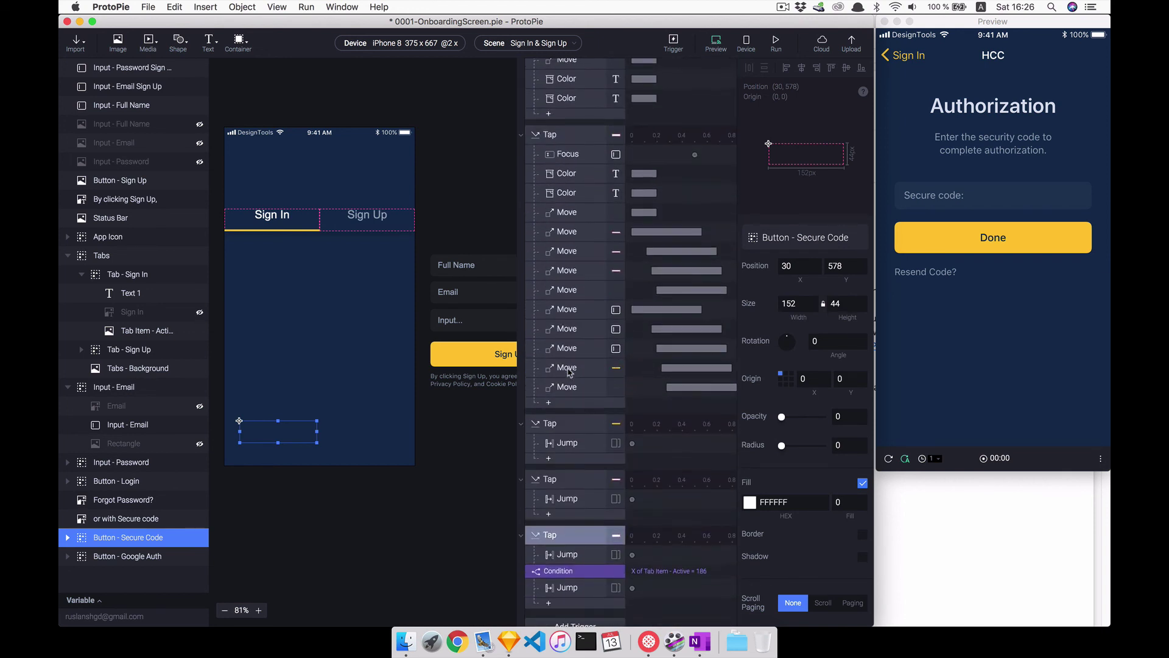
{"action": "scroll", "coordinate": [570, 377], "scroll_direction": "down", "scroll_amount": 3}
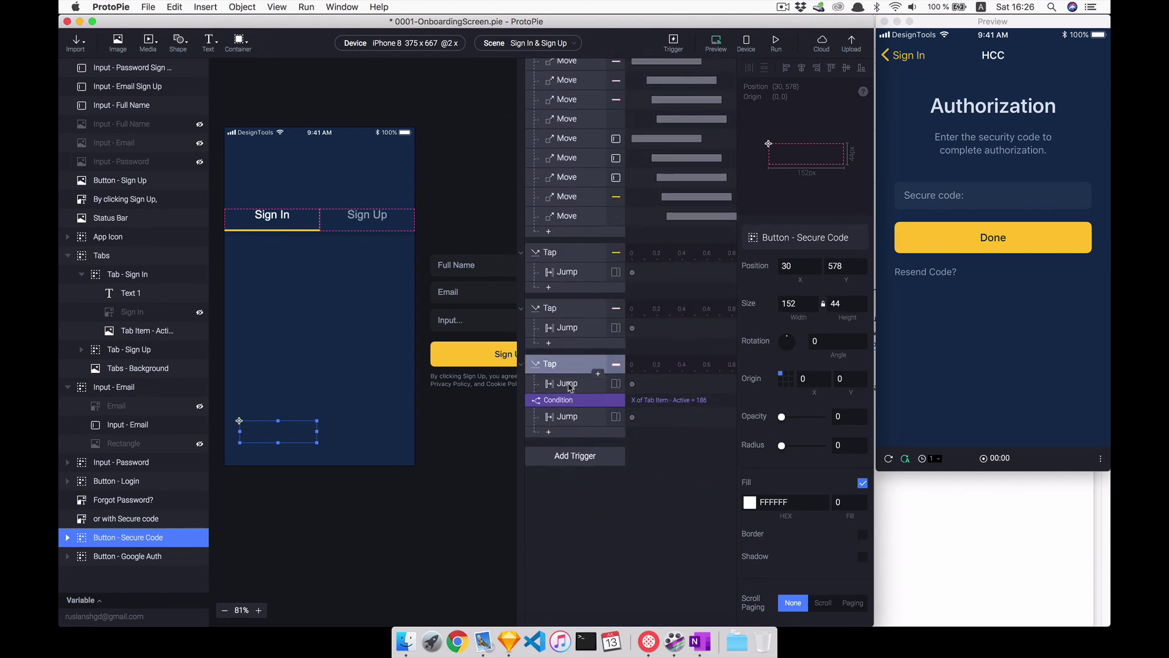
{"action": "left_click", "coordinate": [568, 384]}
{"action": "left_click", "coordinate": [567, 417], "text": "shift"}
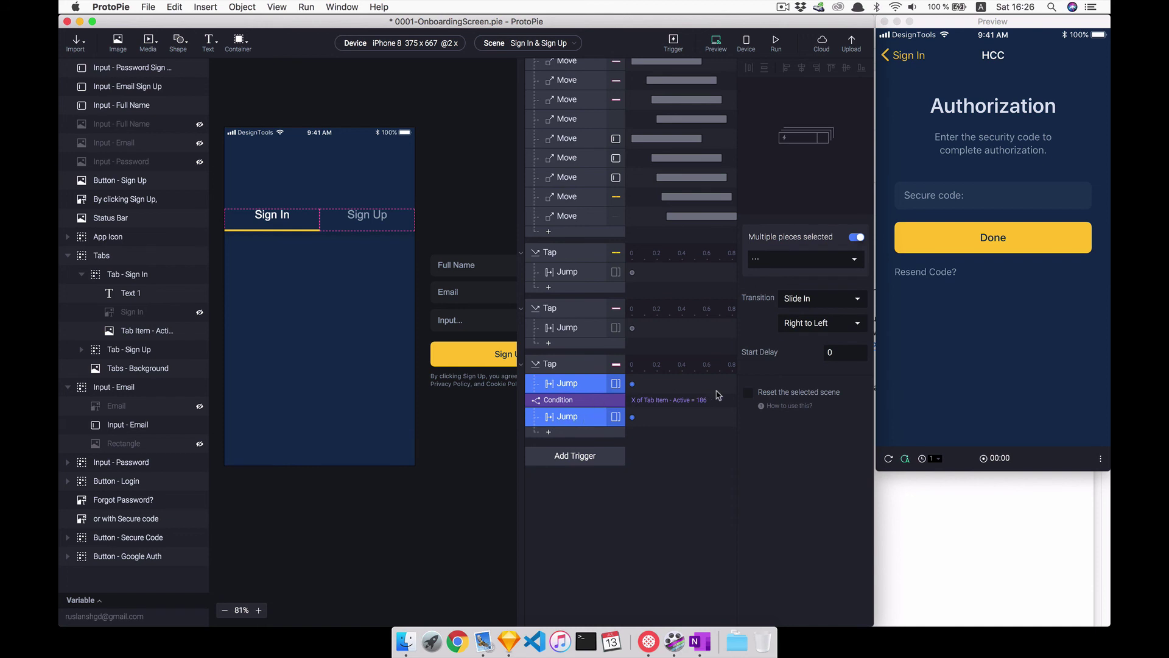
{"action": "left_click", "coordinate": [748, 393]}
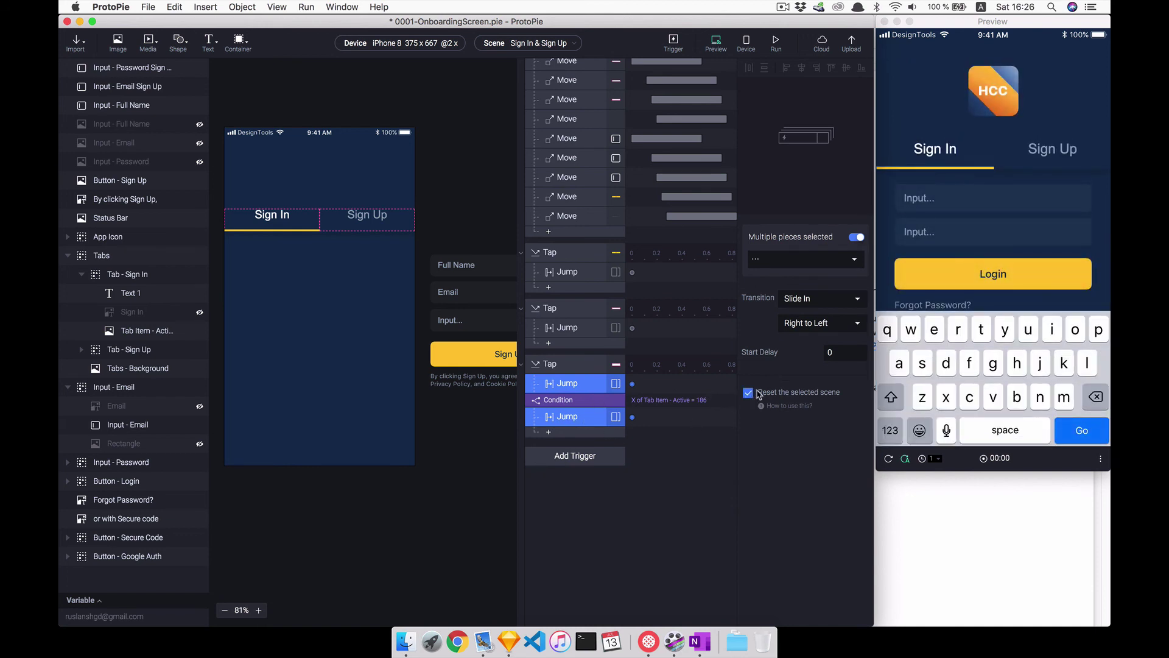
In the Preview, open Authorization via Secure code and go back twice to confirm it resets.
{"action": "left_click", "coordinate": [444, 451]}
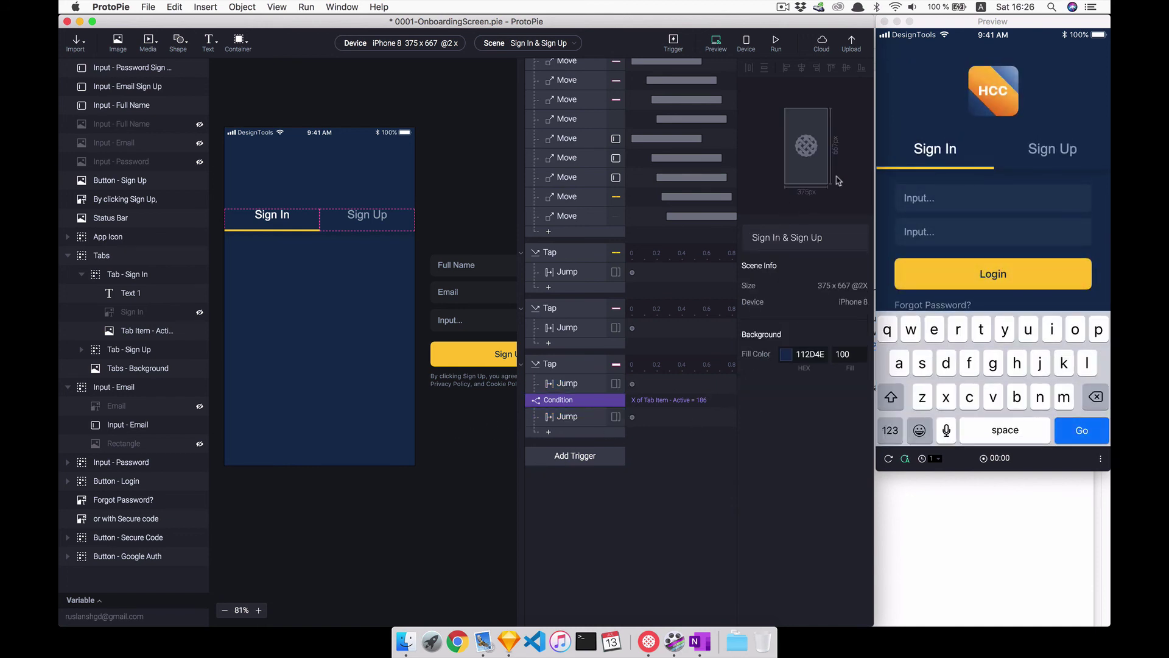
{"action": "left_click", "coordinate": [961, 147]}
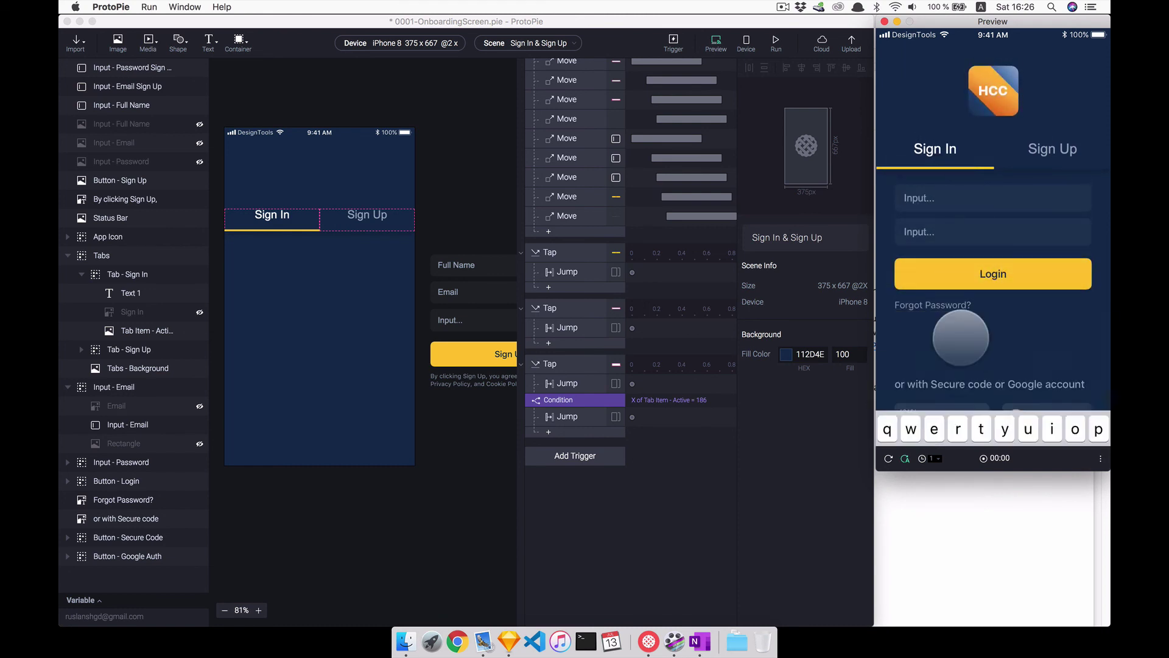
{"action": "left_click", "coordinate": [941, 420]}
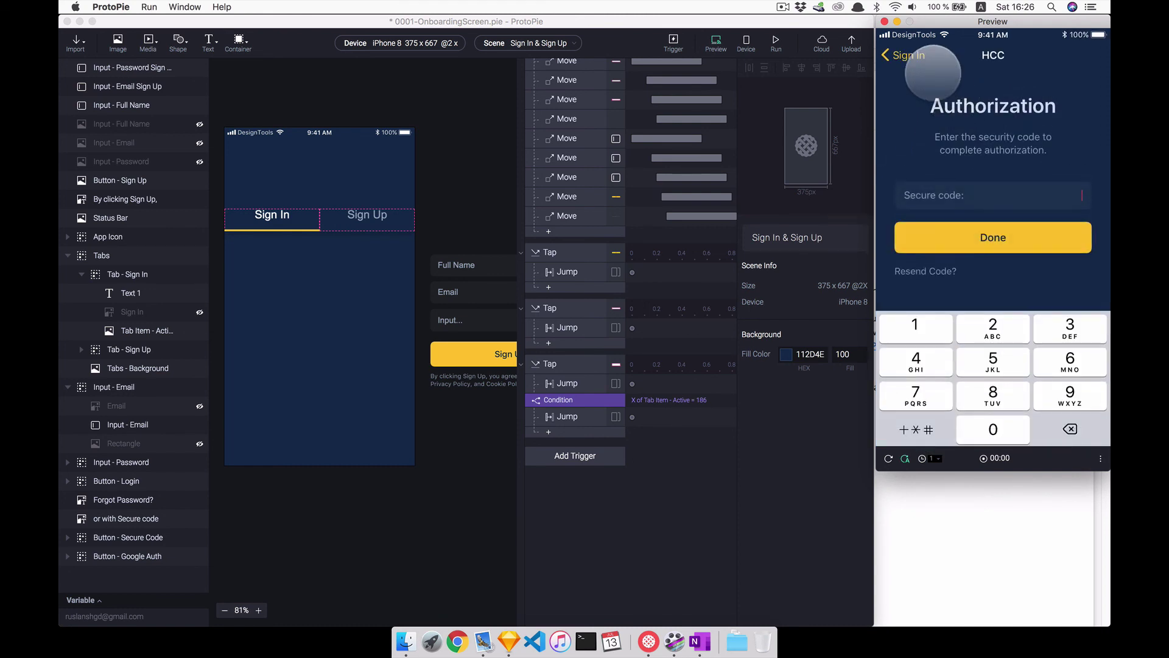
{"action": "left_click", "coordinate": [916, 57]}
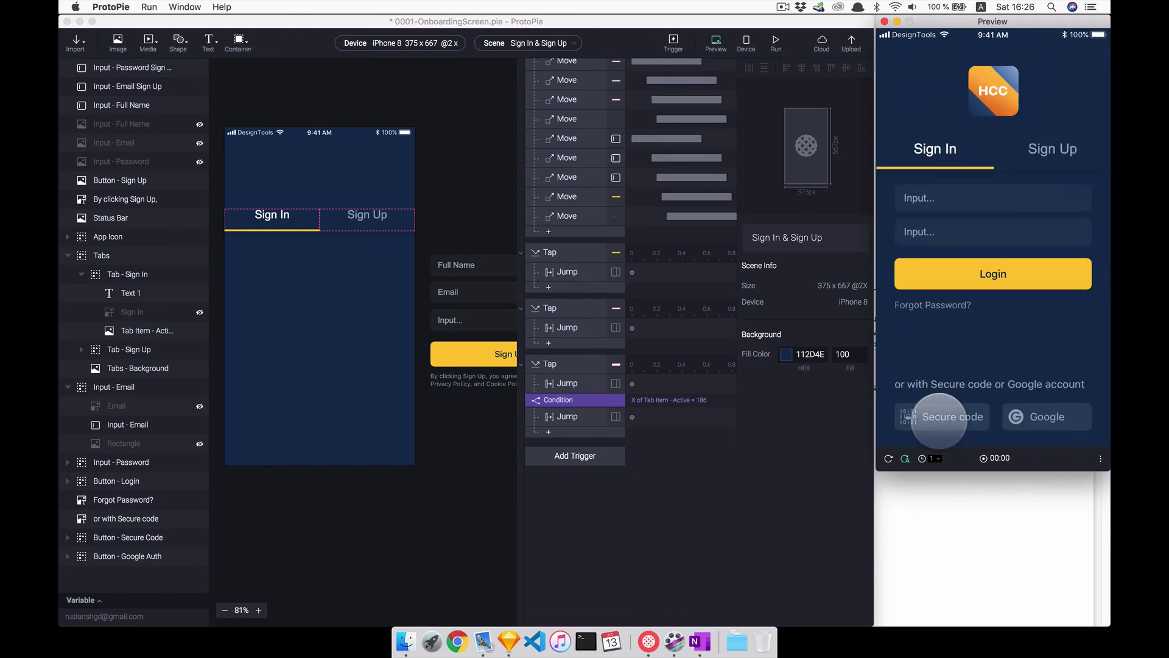
{"action": "left_click", "coordinate": [942, 417]}
{"action": "left_click", "coordinate": [923, 82]}
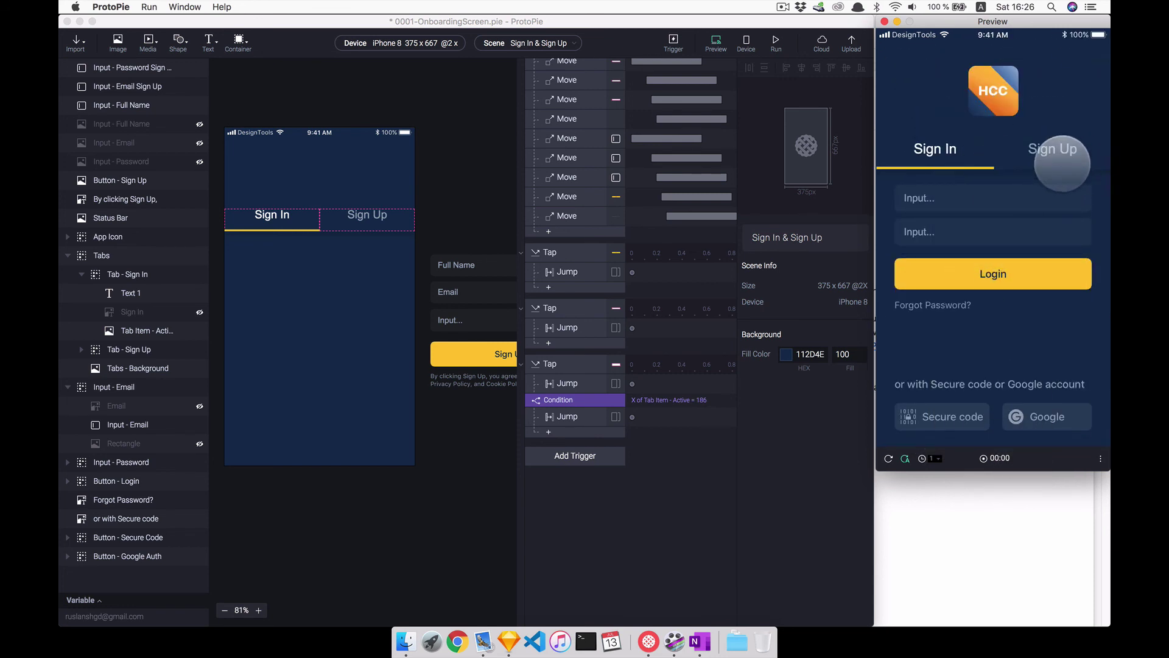
From the Sign Up tab, open Registration, go back, reopen it and continue to Verification.
{"action": "left_click", "coordinate": [1055, 151]}
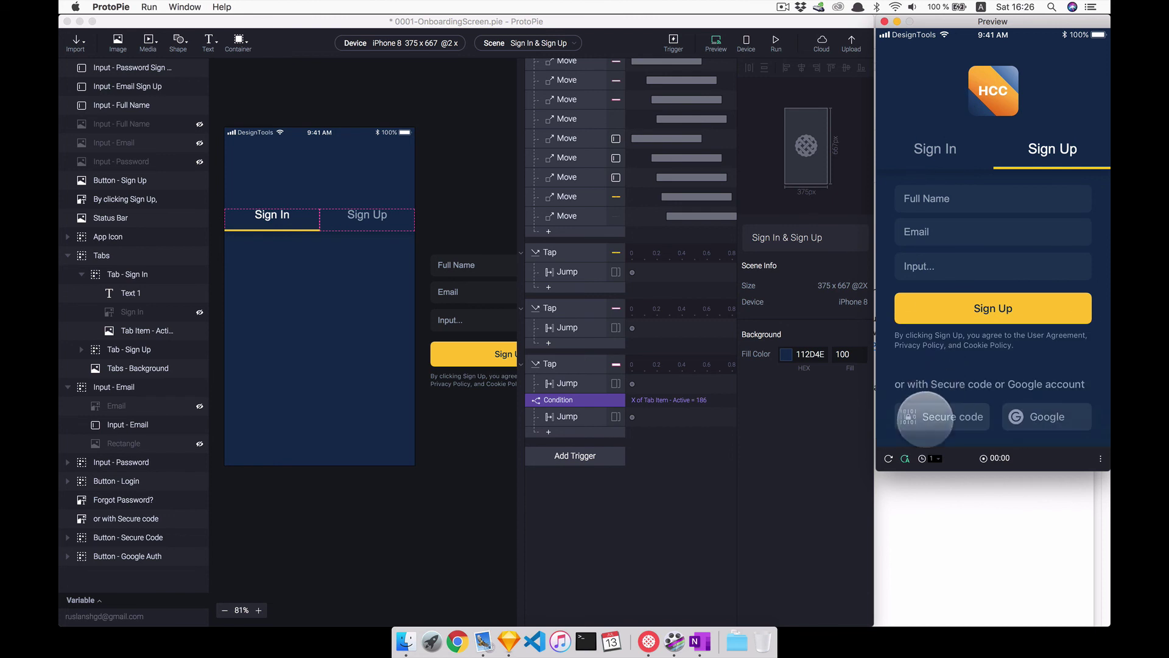
{"action": "left_click", "coordinate": [926, 426]}
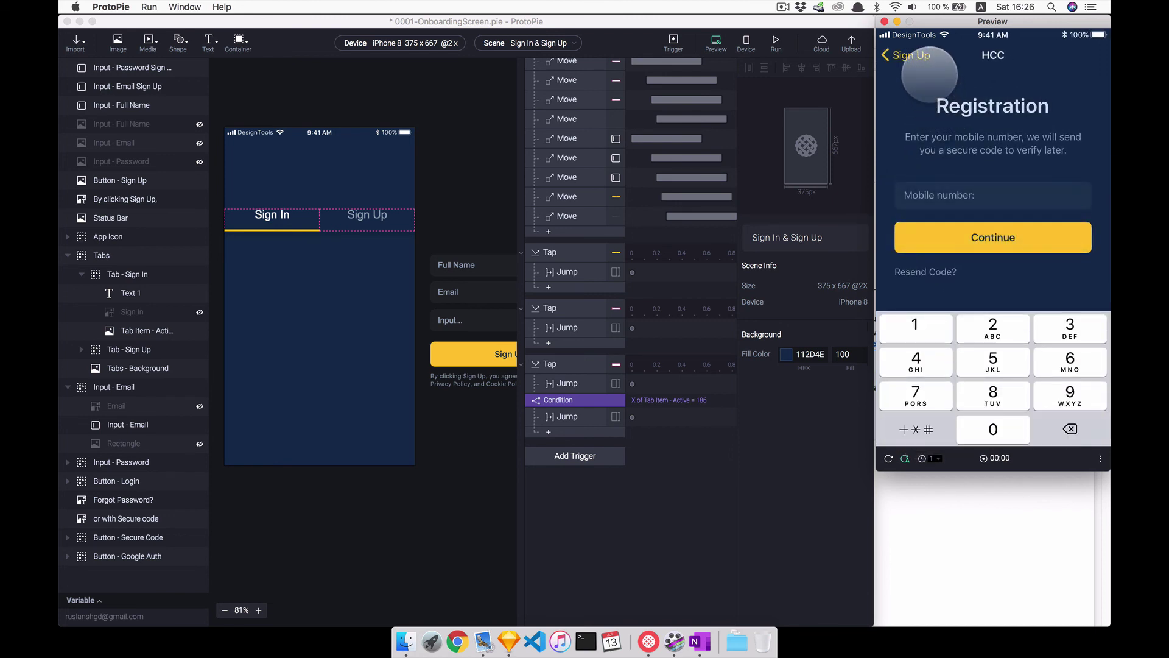
{"action": "left_click", "coordinate": [907, 56]}
{"action": "left_click", "coordinate": [929, 430]}
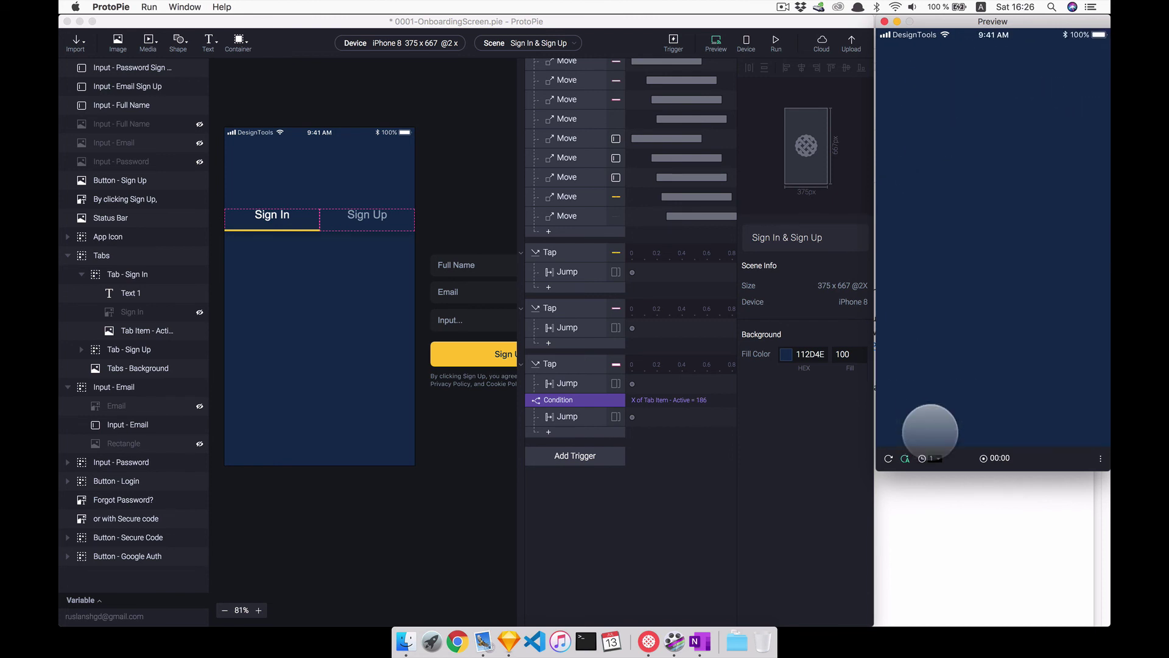
{"action": "left_click", "coordinate": [975, 270]}
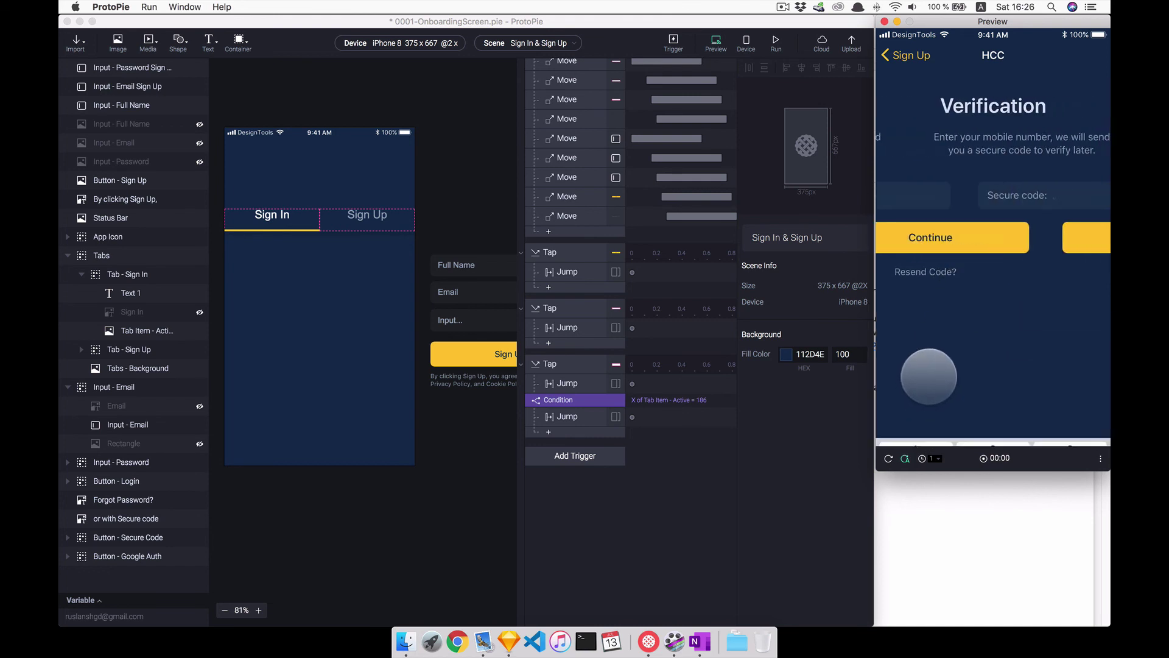
{"action": "left_click", "coordinate": [986, 250]}
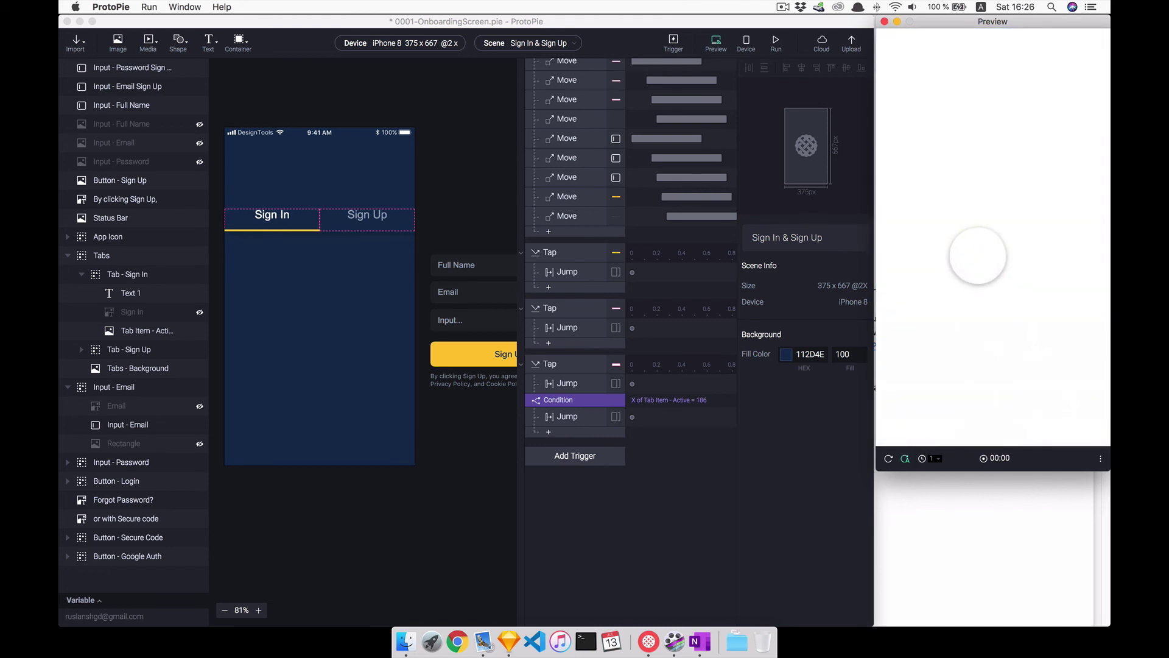